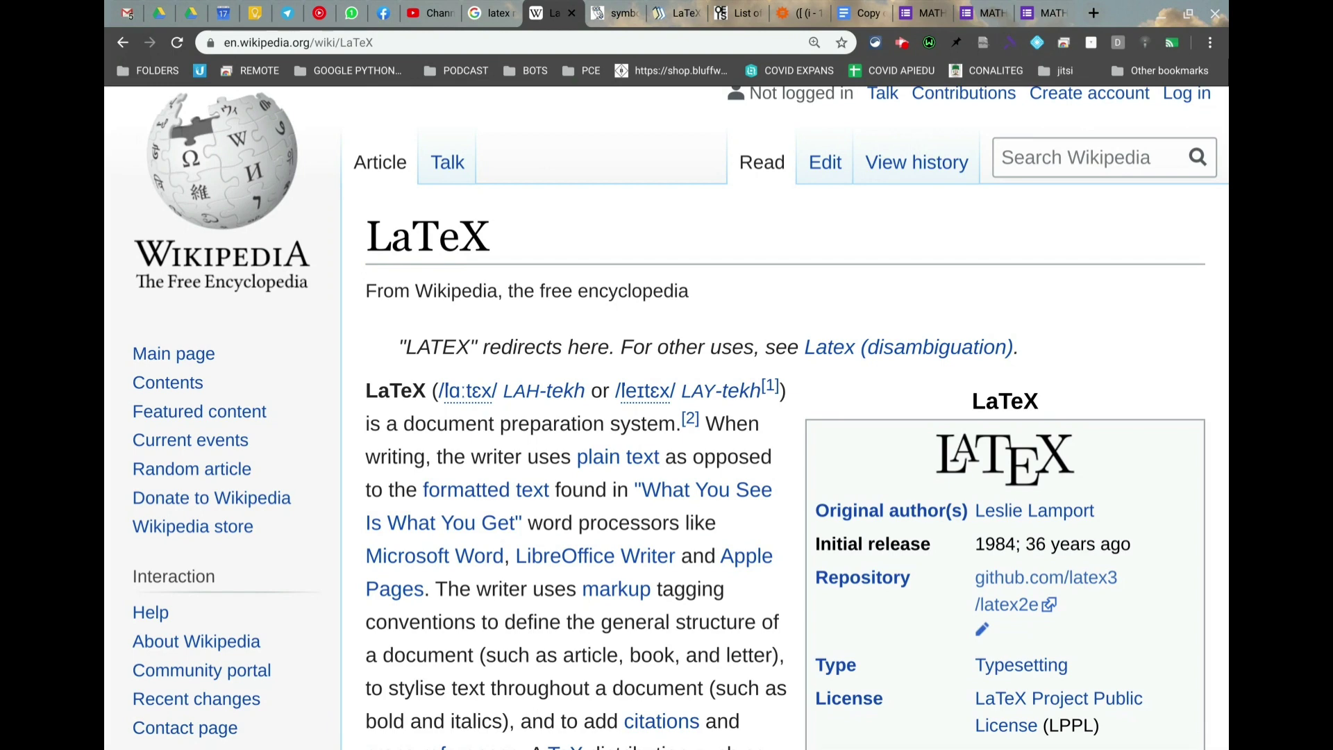
Open the LaTeX Mathematical Symbols PDF and examine the Greek letters, math constructs, delimiters and variable-sized symbols, highlighting the alpha symbol
key("ctrl+Tab")
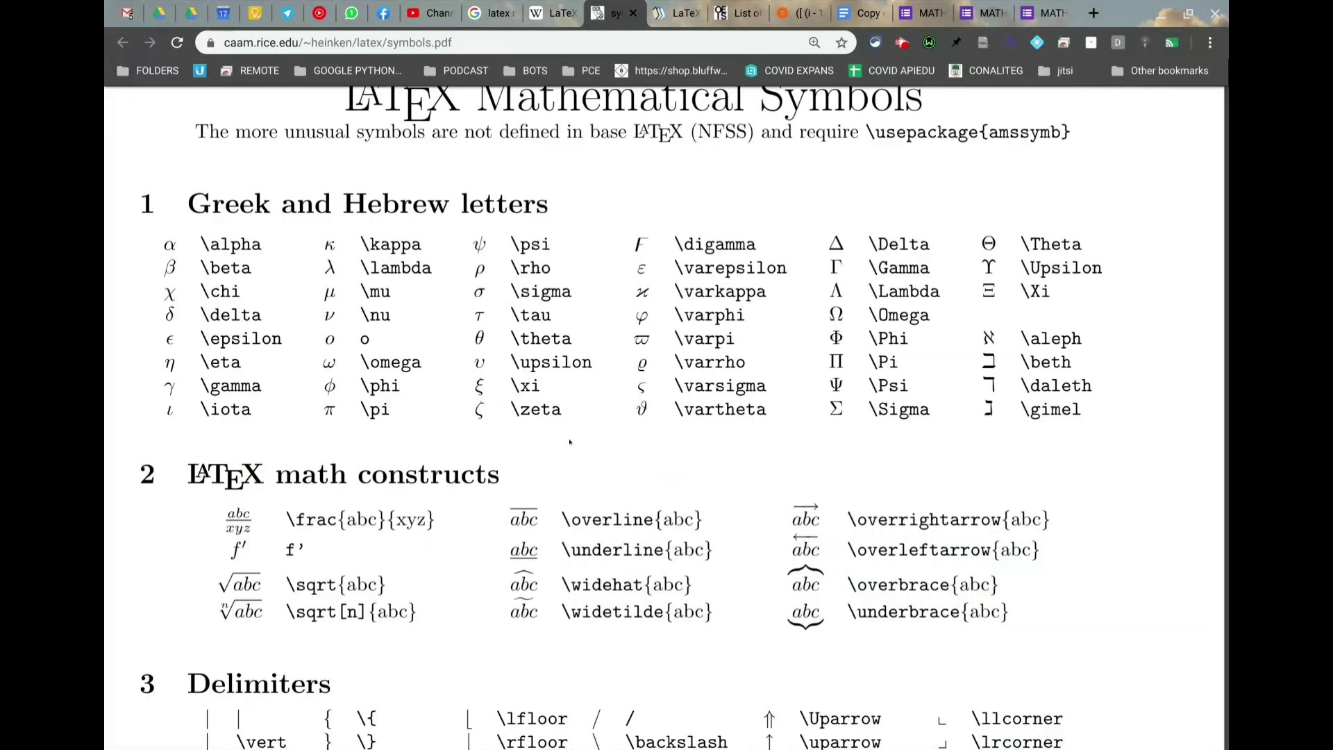
scroll(569, 441, "up", 3)
scroll(450, 341, "down", 2)
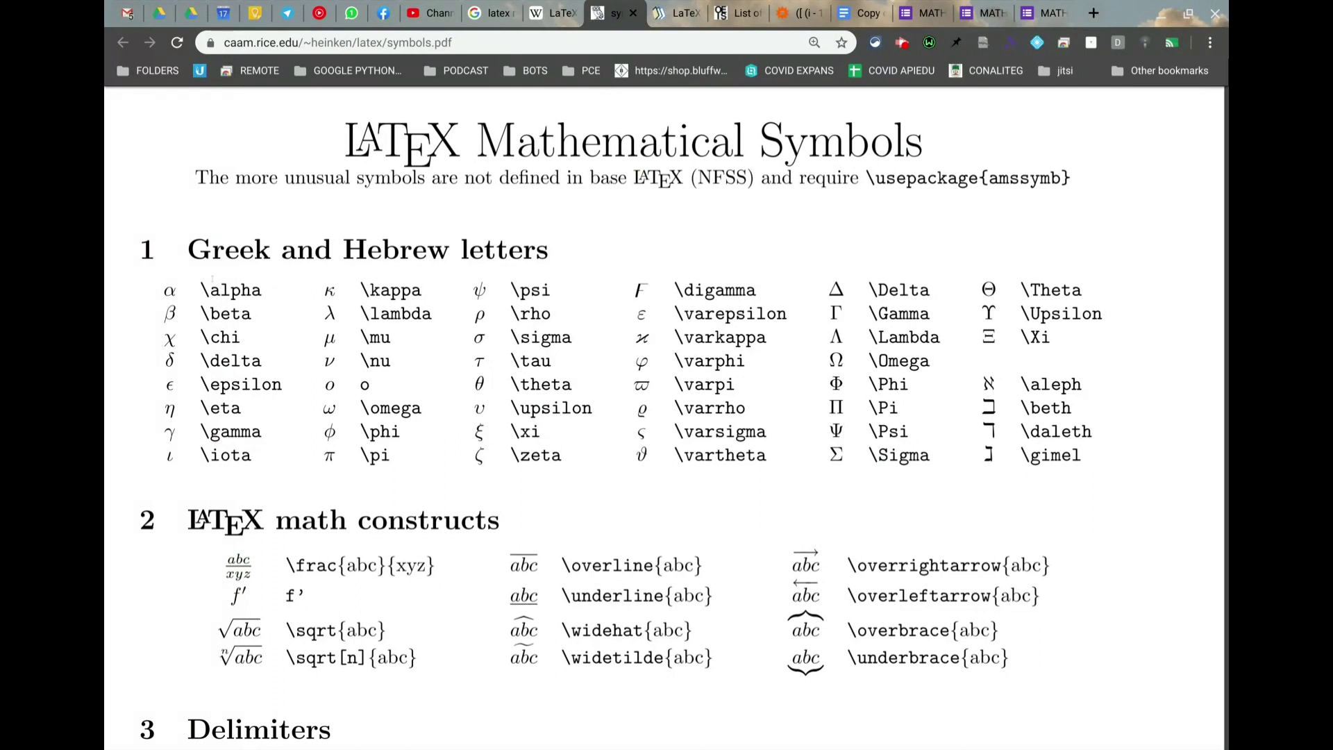
scroll(236, 258, "down", 1)
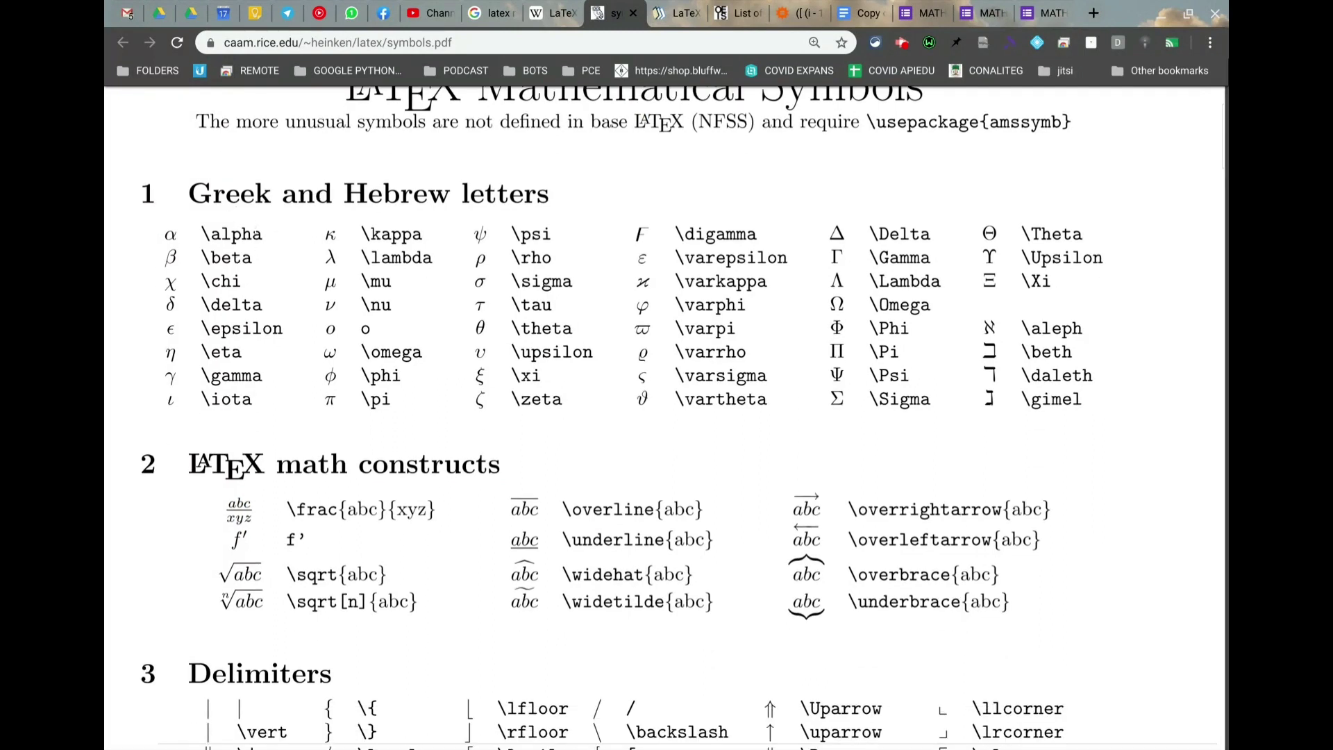
left_click_drag(261, 234, 167, 235)
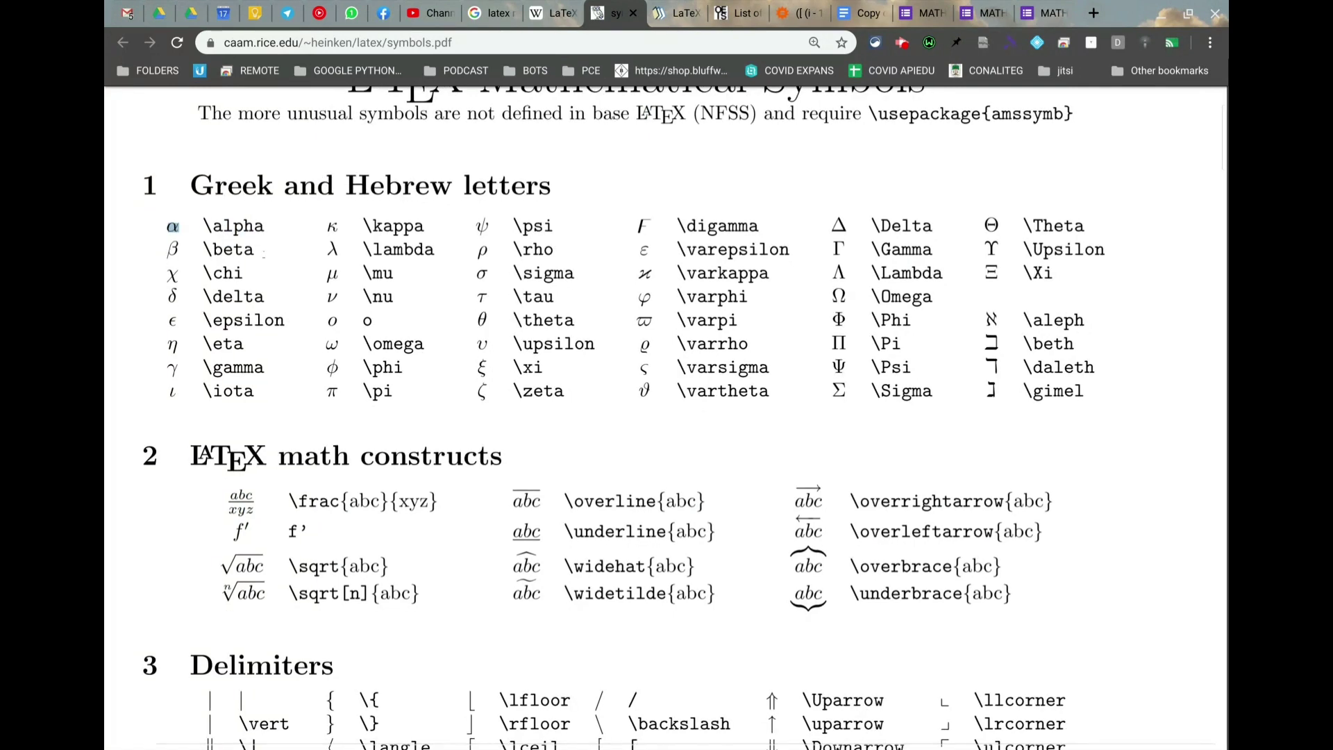
scroll(263, 254, "down", 3)
scroll(666, 417, "down", 3)
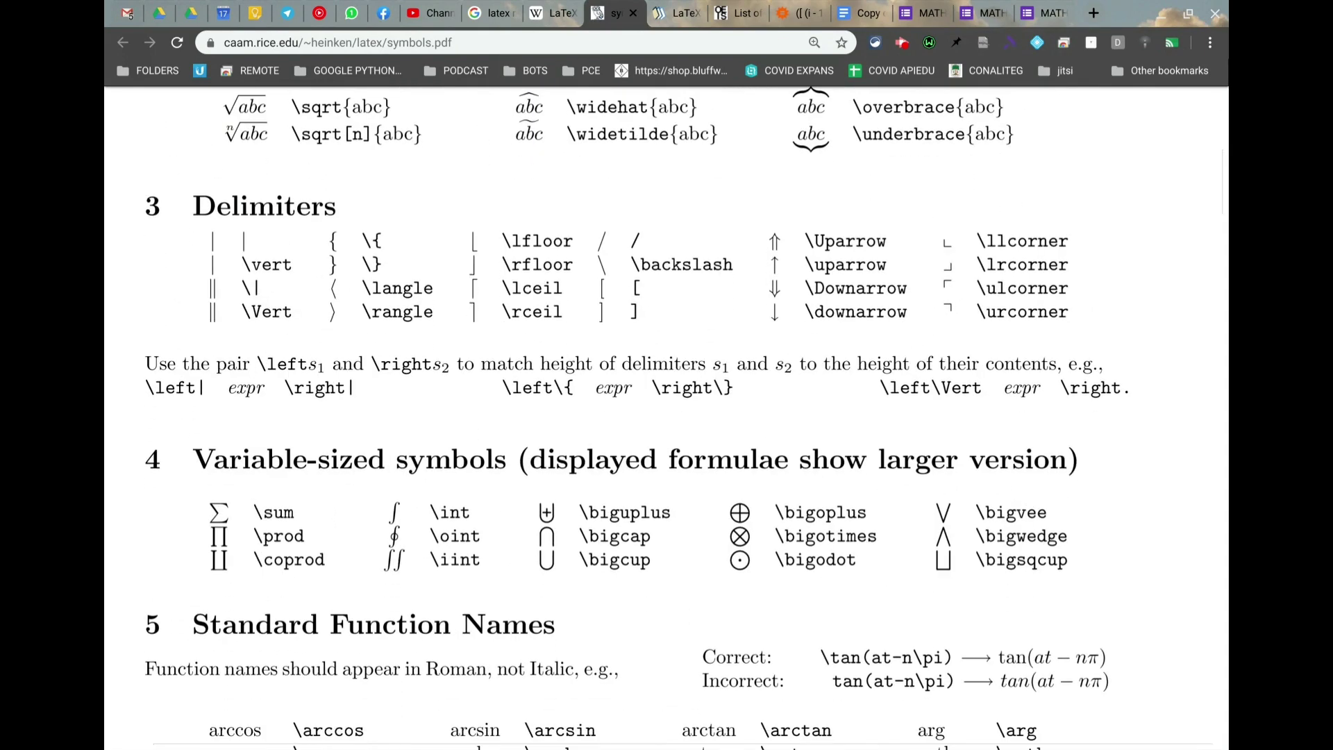
scroll(667, 416, "down", 3)
scroll(667, 417, "down", 3)
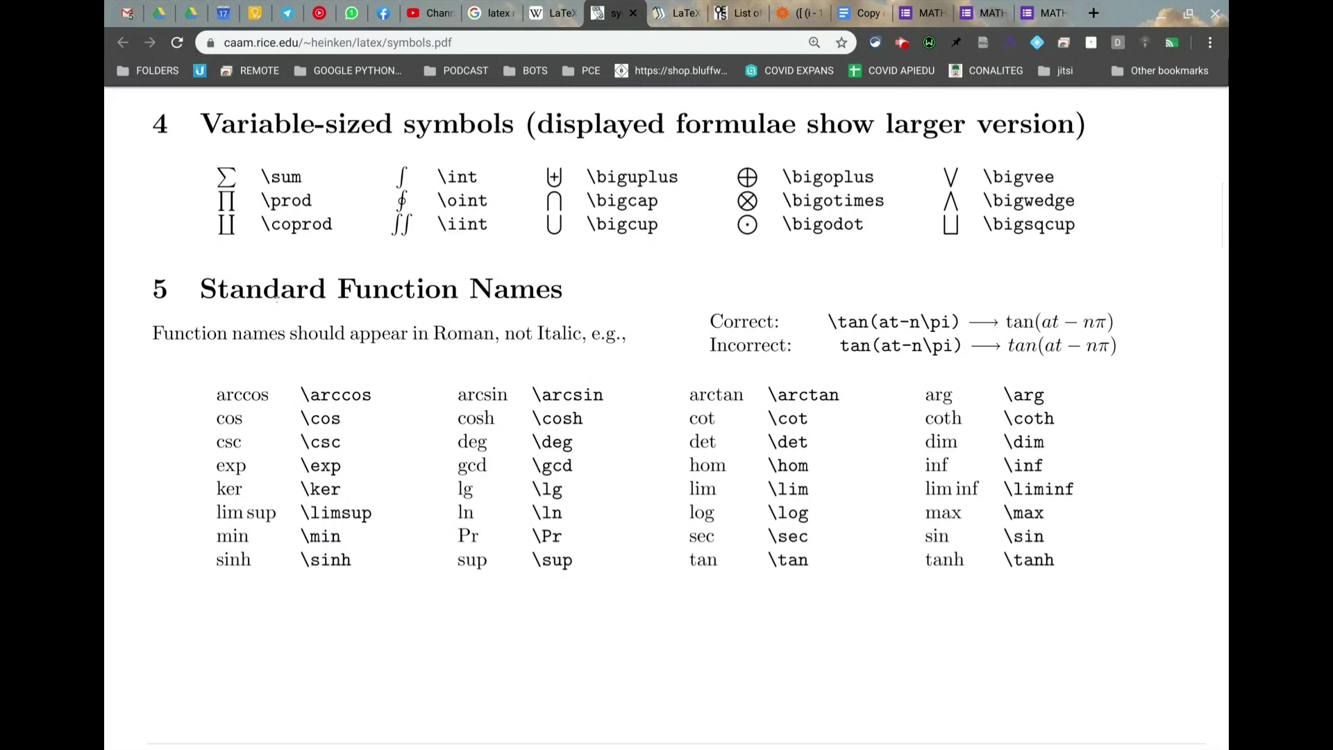
Examine the standard function names and the binary operation and relation symbols, and return to the start of the PDF
scroll(277, 298, "down", 1)
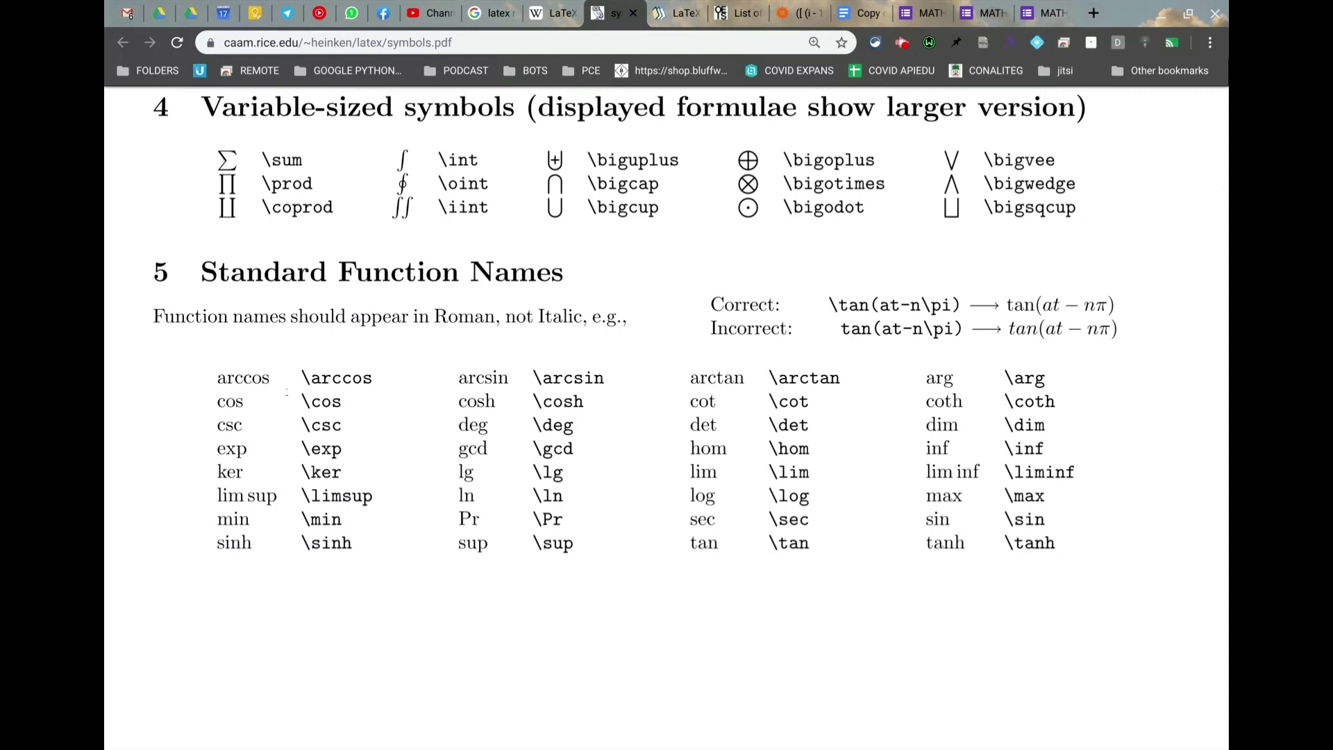
scroll(352, 282, "down", 2)
scroll(352, 282, "down", 6)
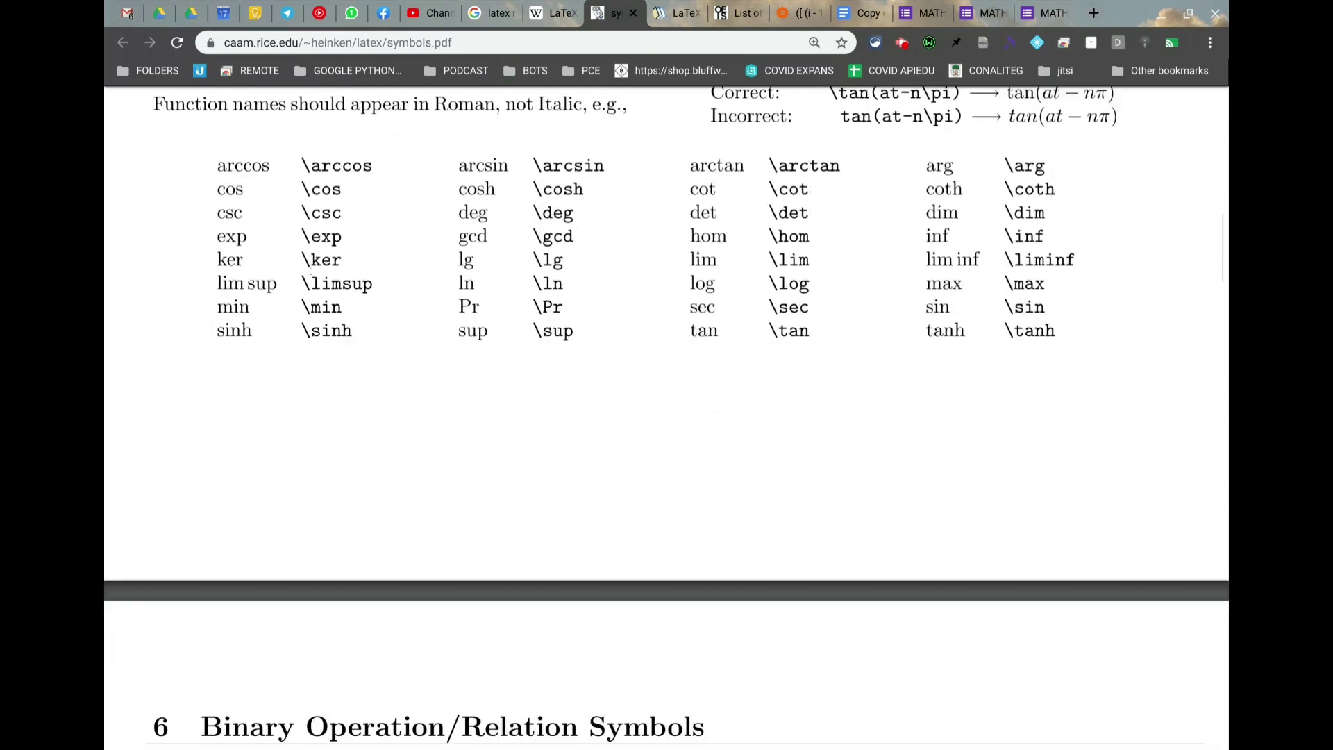
scroll(311, 271, "down", 1)
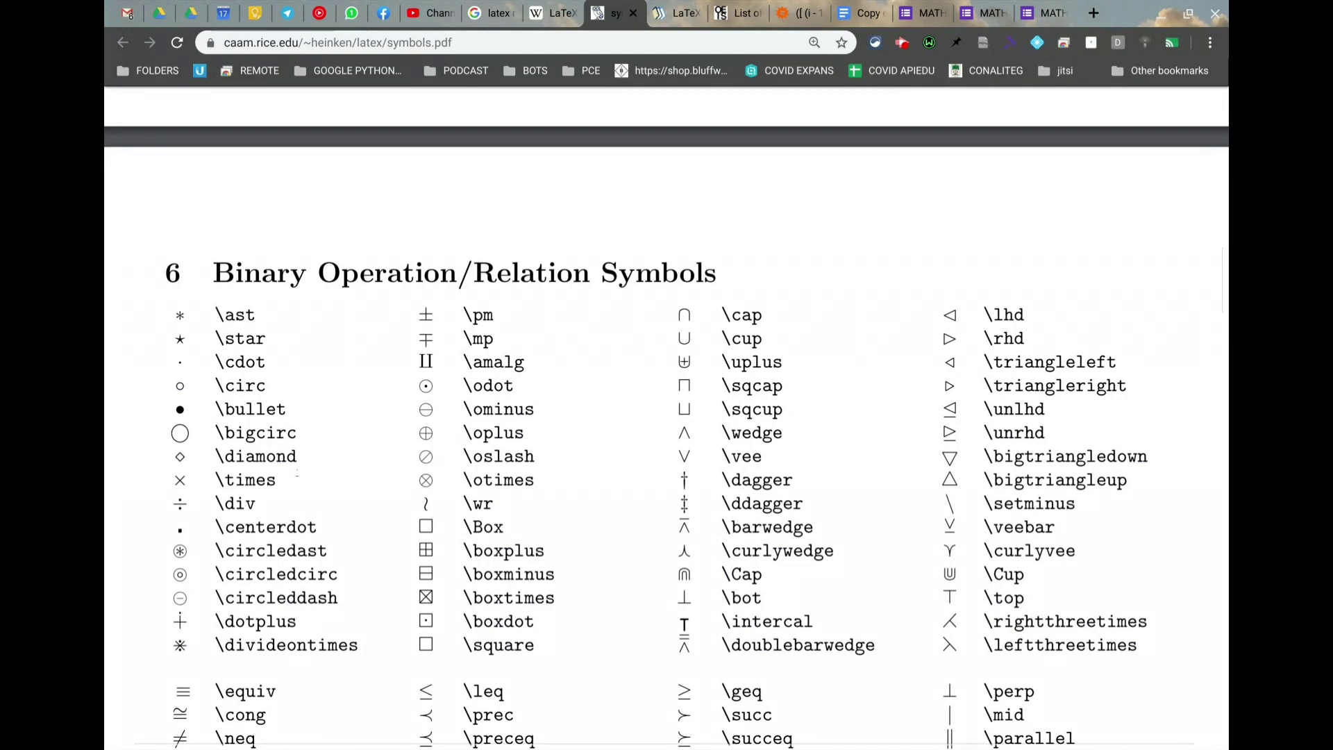
scroll(274, 313, "down", 2)
scroll(660, 416, "down", 5)
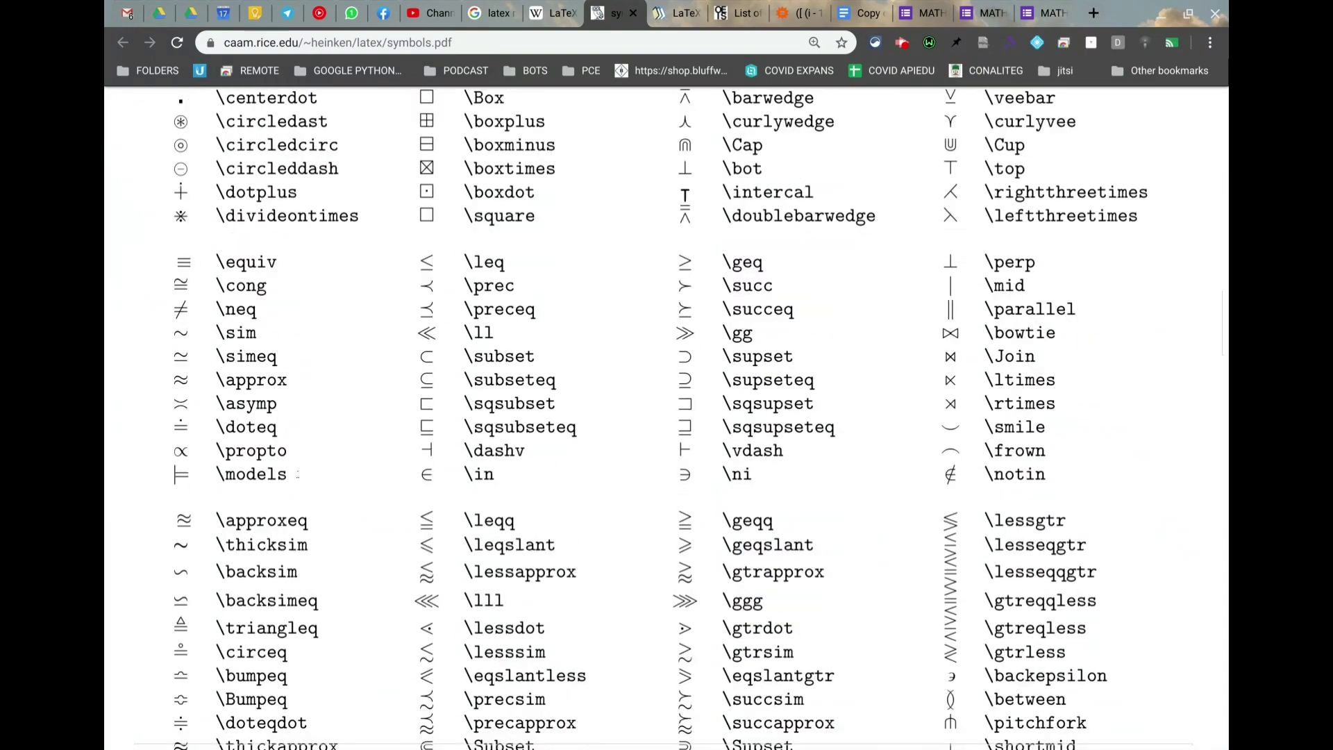
scroll(663, 416, "up", 20)
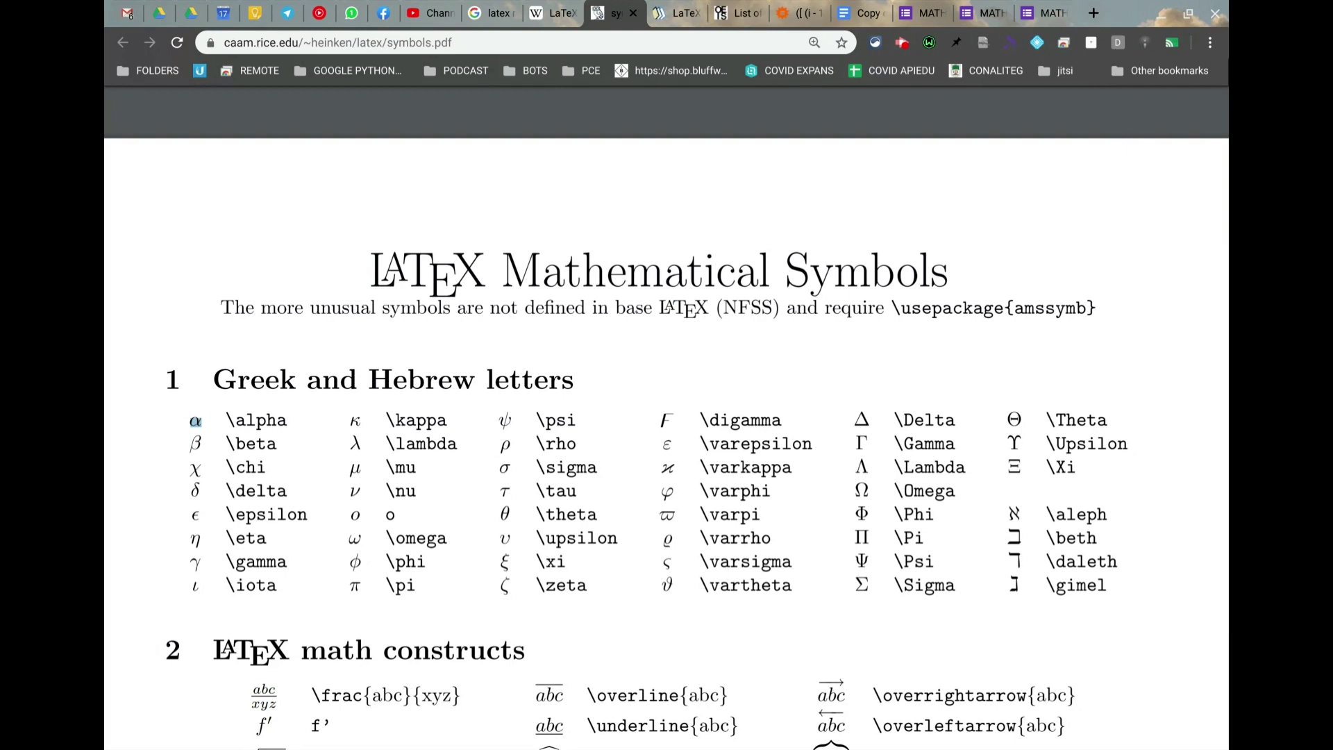
Switch to the Copy of GAC MATH EXPRESSIONS UPDATE document and examine how (2 / 3)a = 2a / 3 is written and spaced
key("ctrl+Tab")
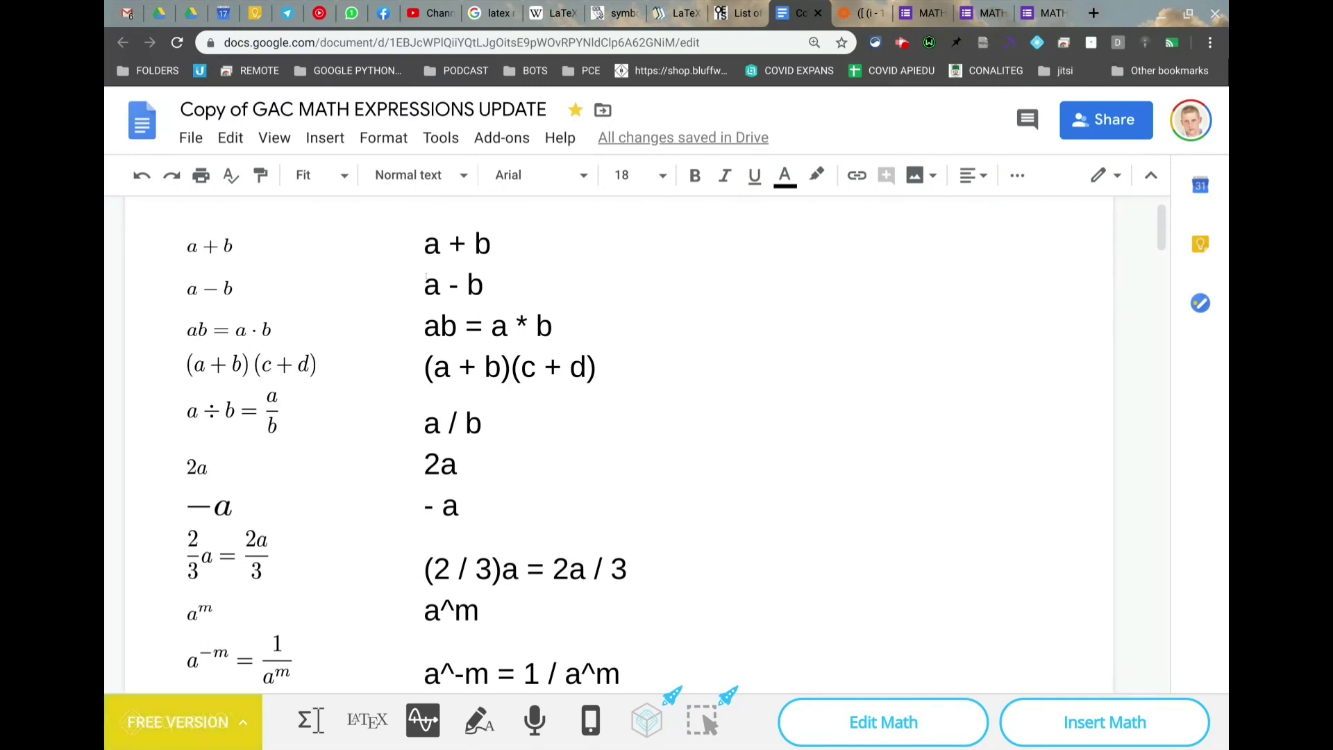
scroll(457, 419, "down", 2)
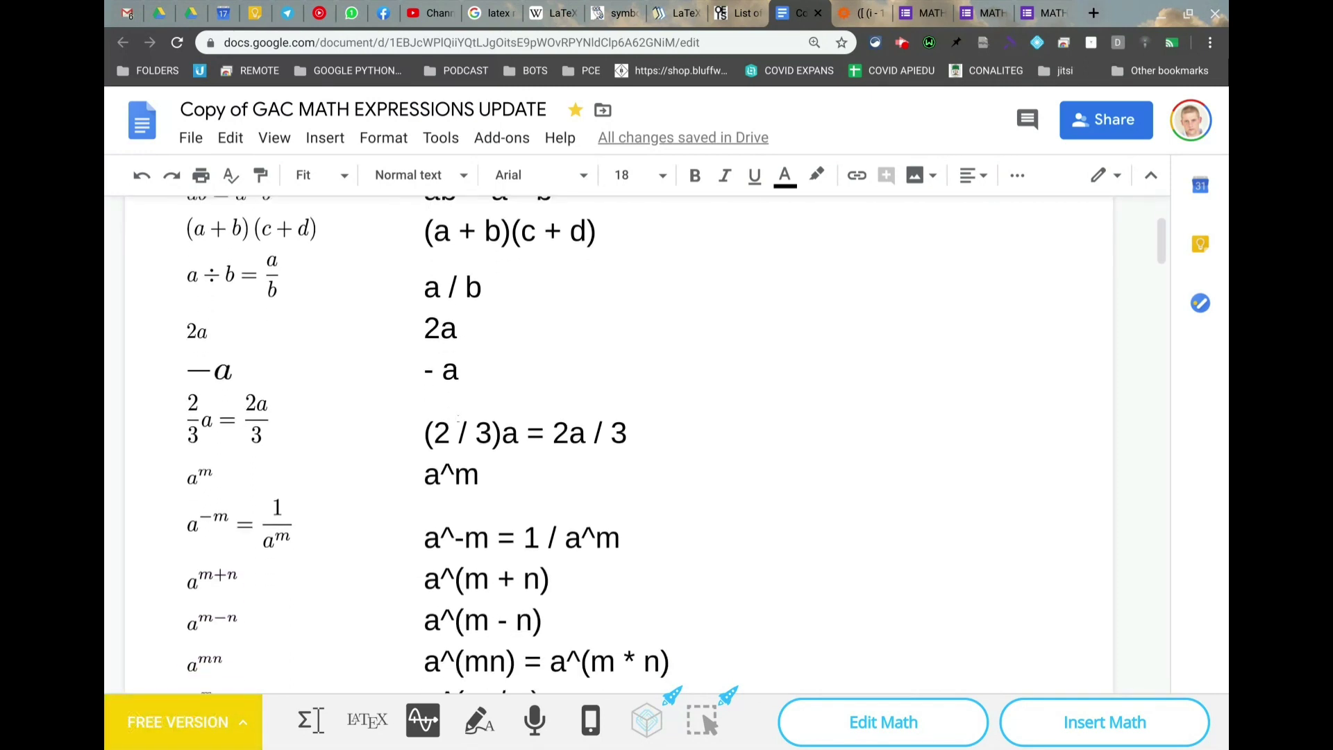
scroll(457, 417, "down", 1)
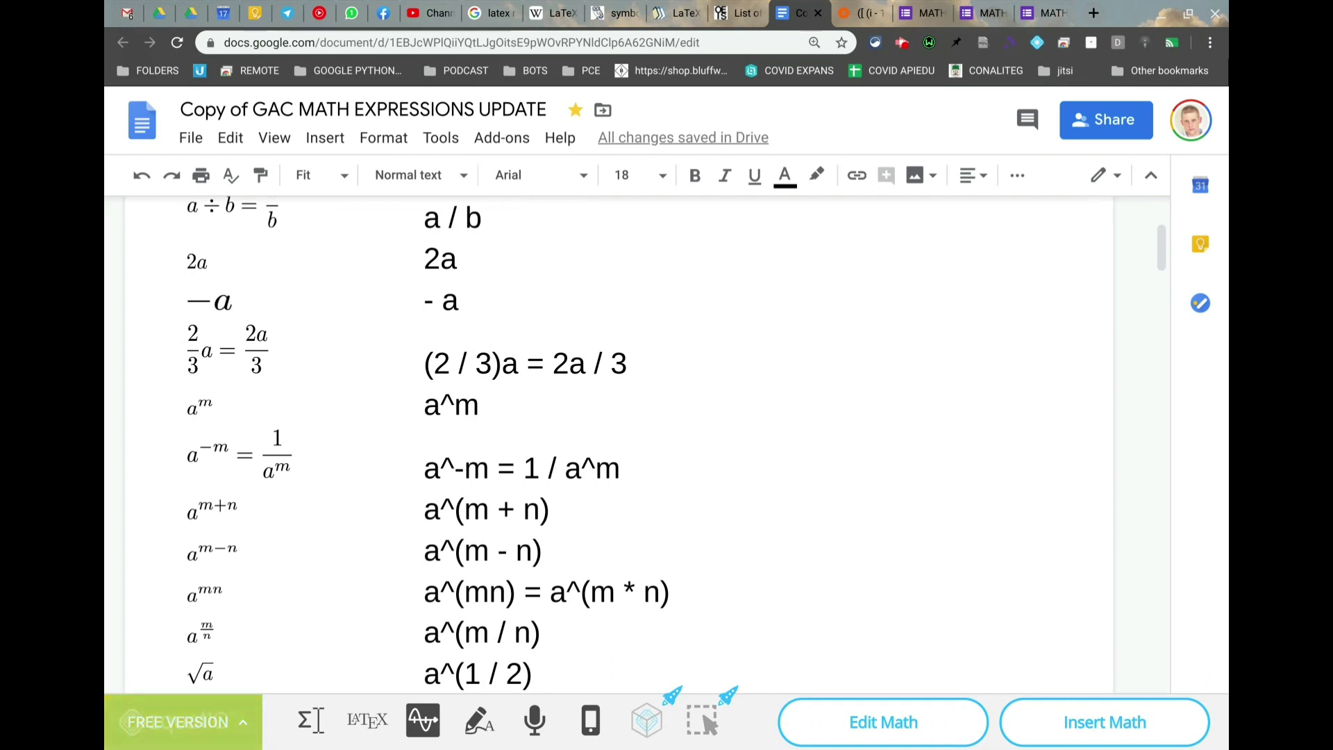
left_click(620, 362)
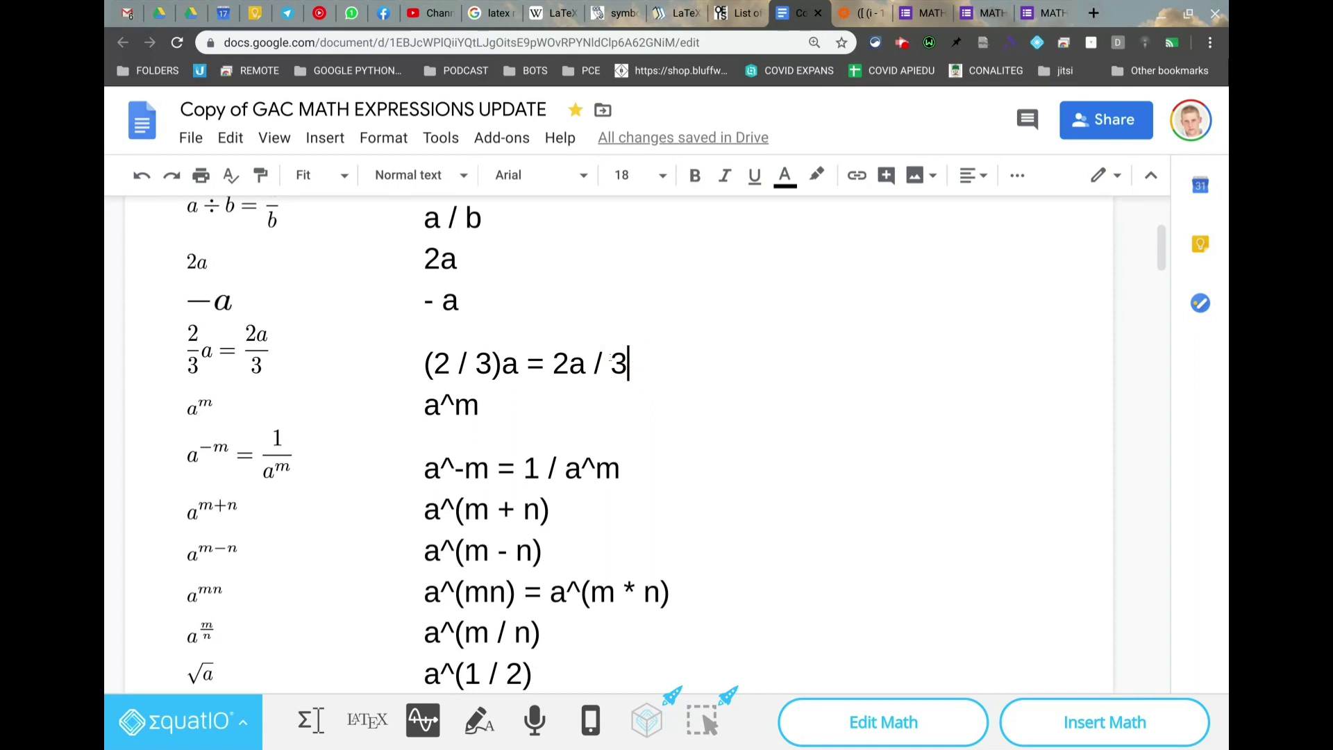
left_click(413, 356, "shift")
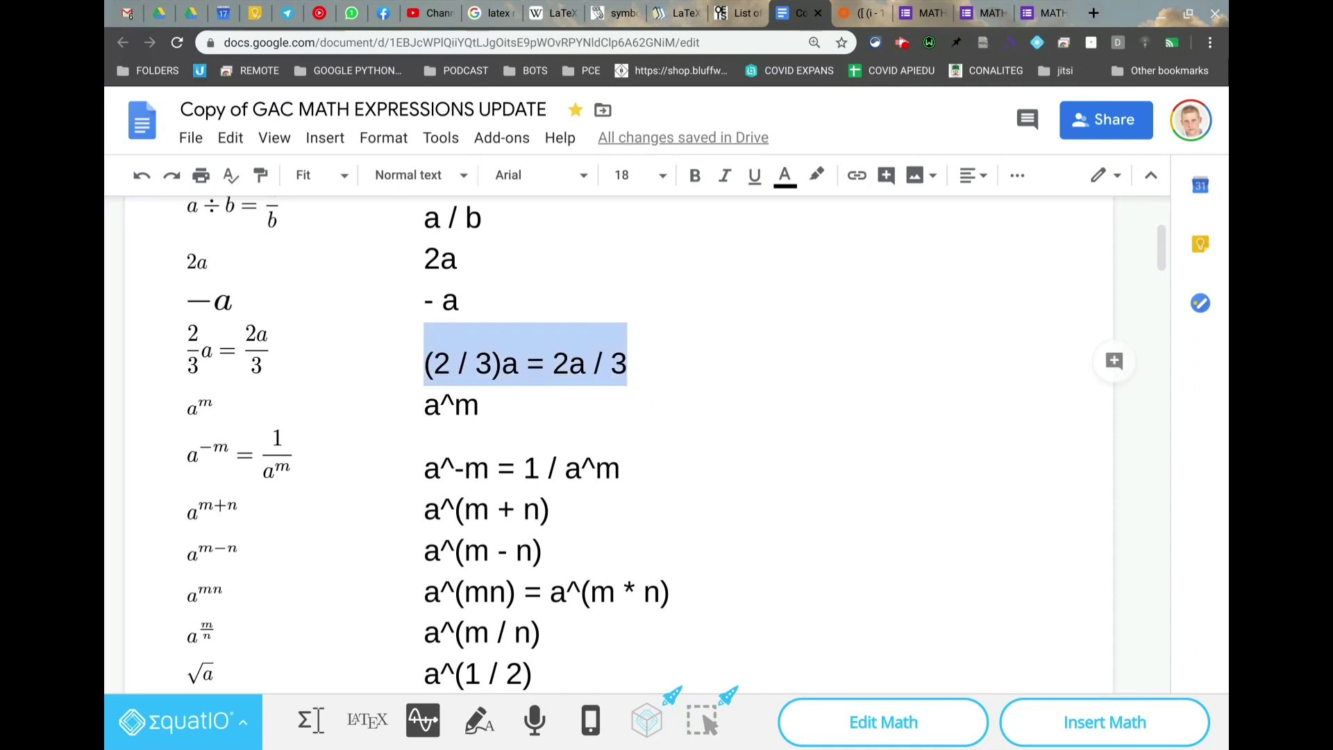
left_click(476, 361)
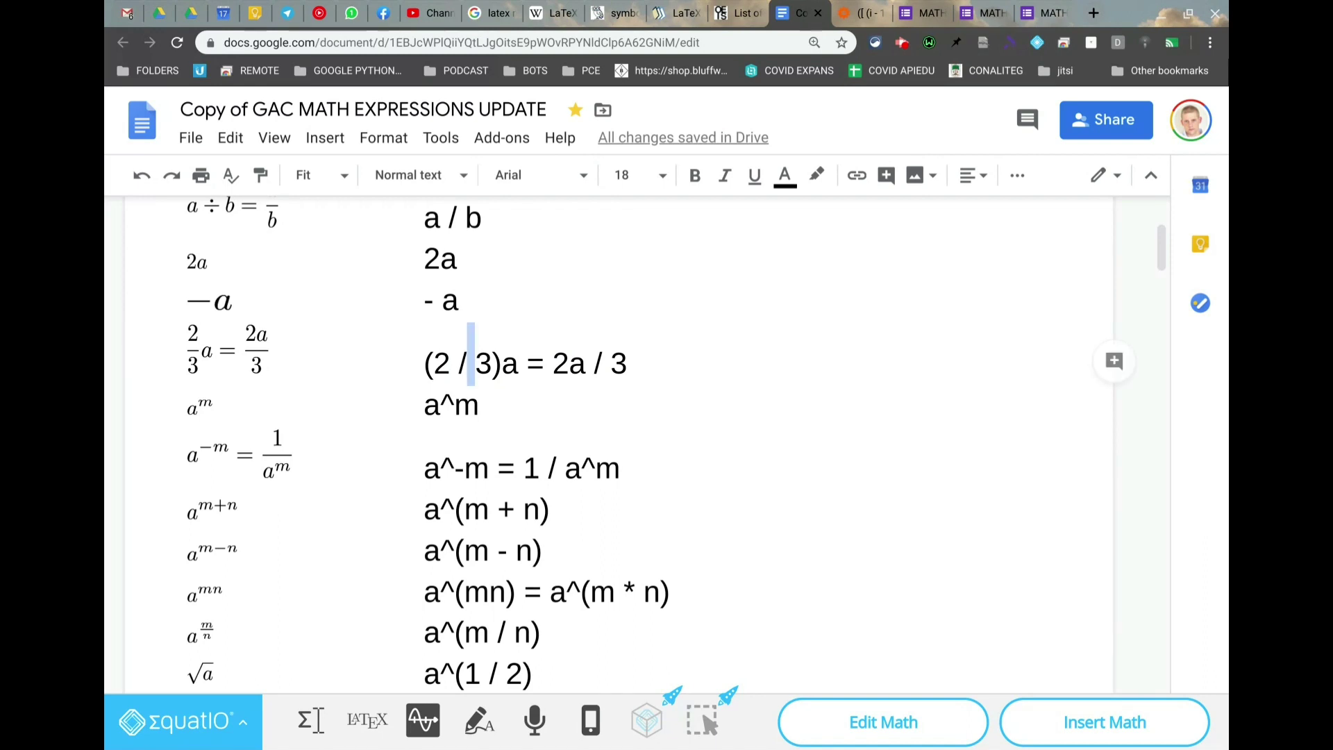
left_click(553, 364)
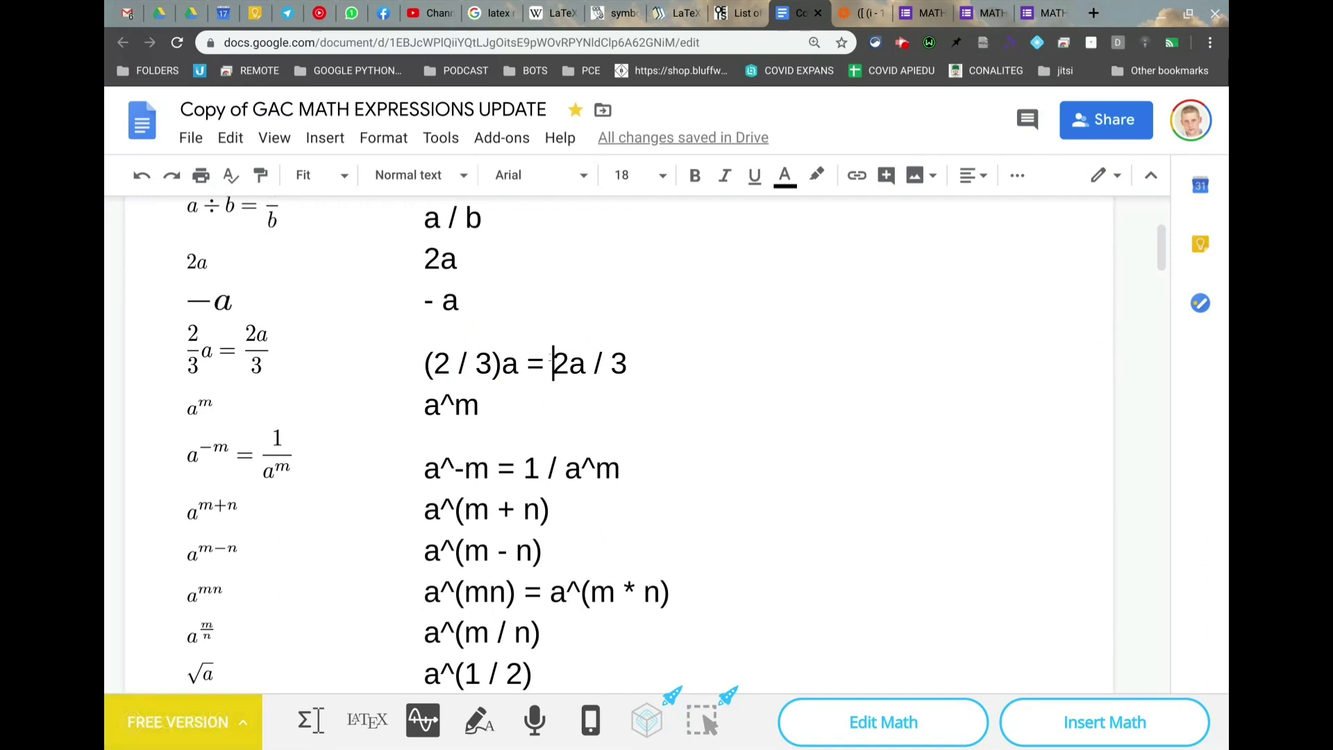
Try an extra space before the equals sign in (2 / 3)a = 2a / 3 and remove it
left_click(545, 364)
left_click(528, 364)
key("Left")
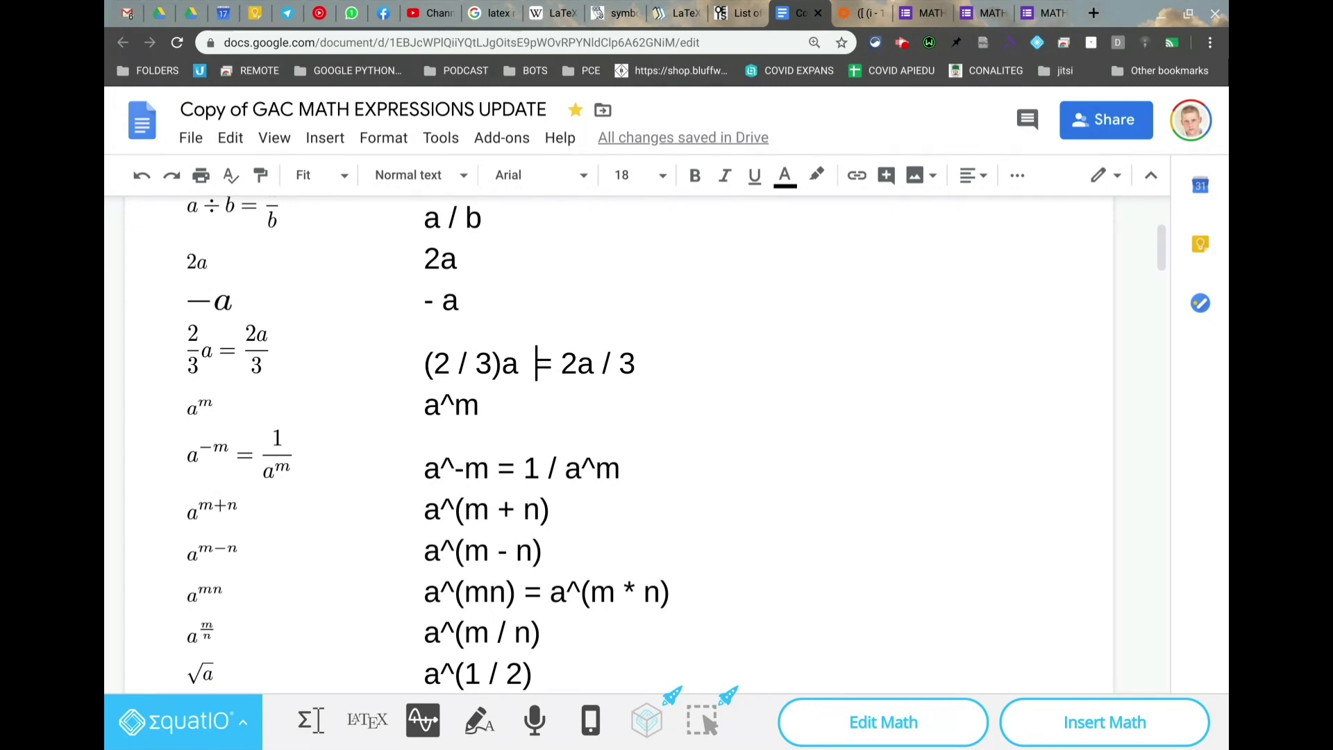
key("BackSpace")
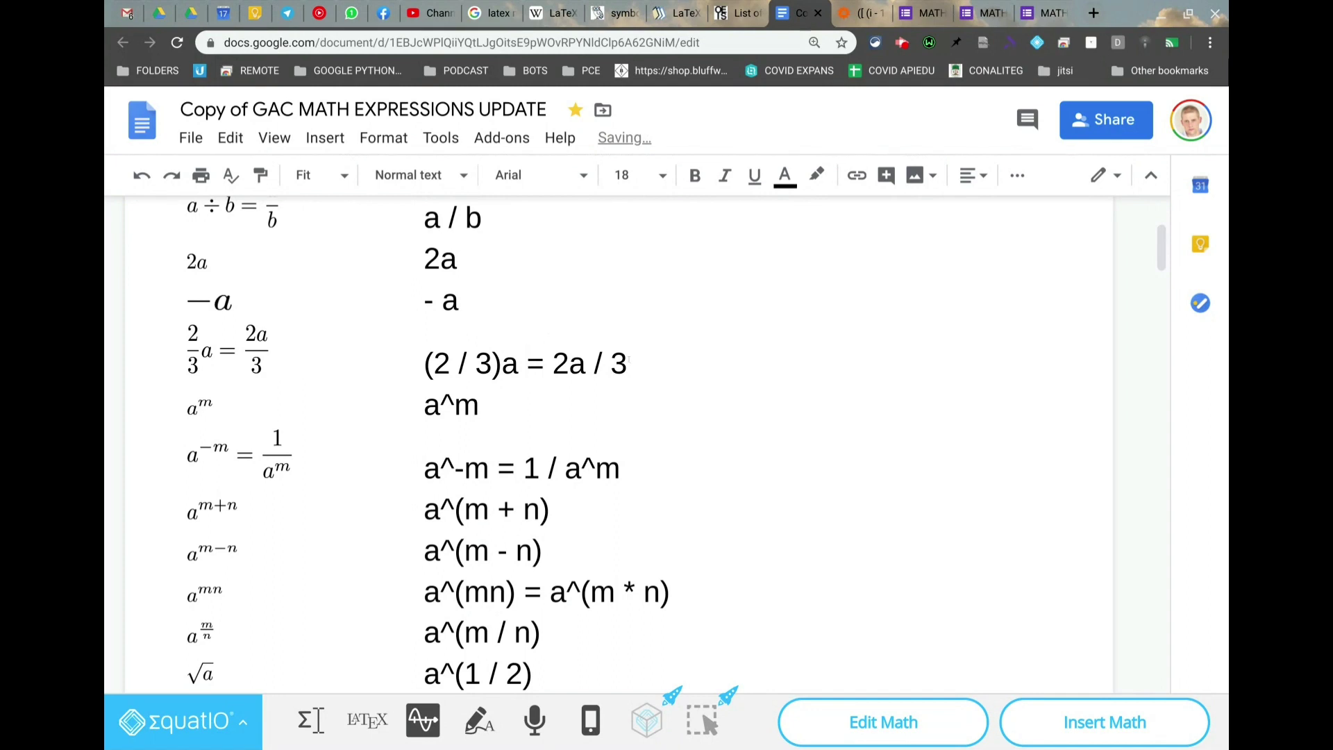
left_click(611, 362)
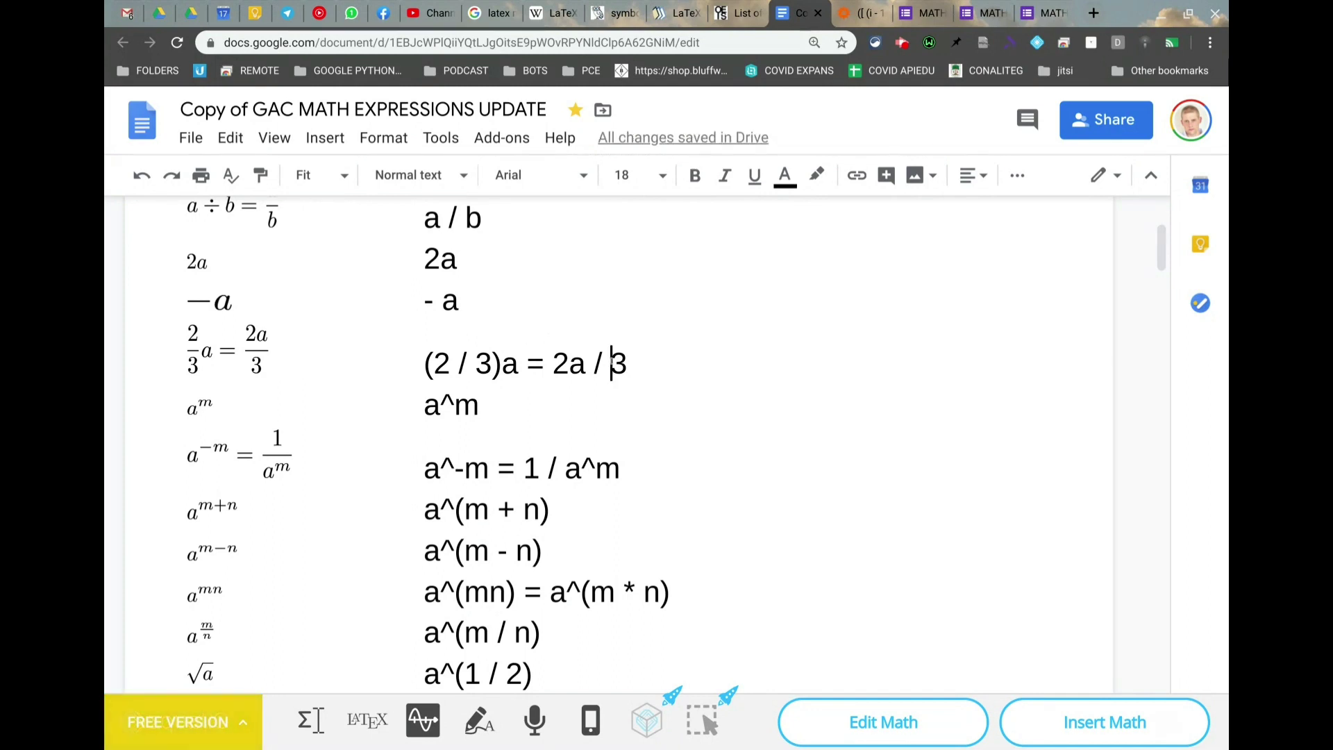
Find the worked example's first typed line and examine the brackets and spacing around its numerator (i - 1)^3 character by character
scroll(611, 362, "down", 15)
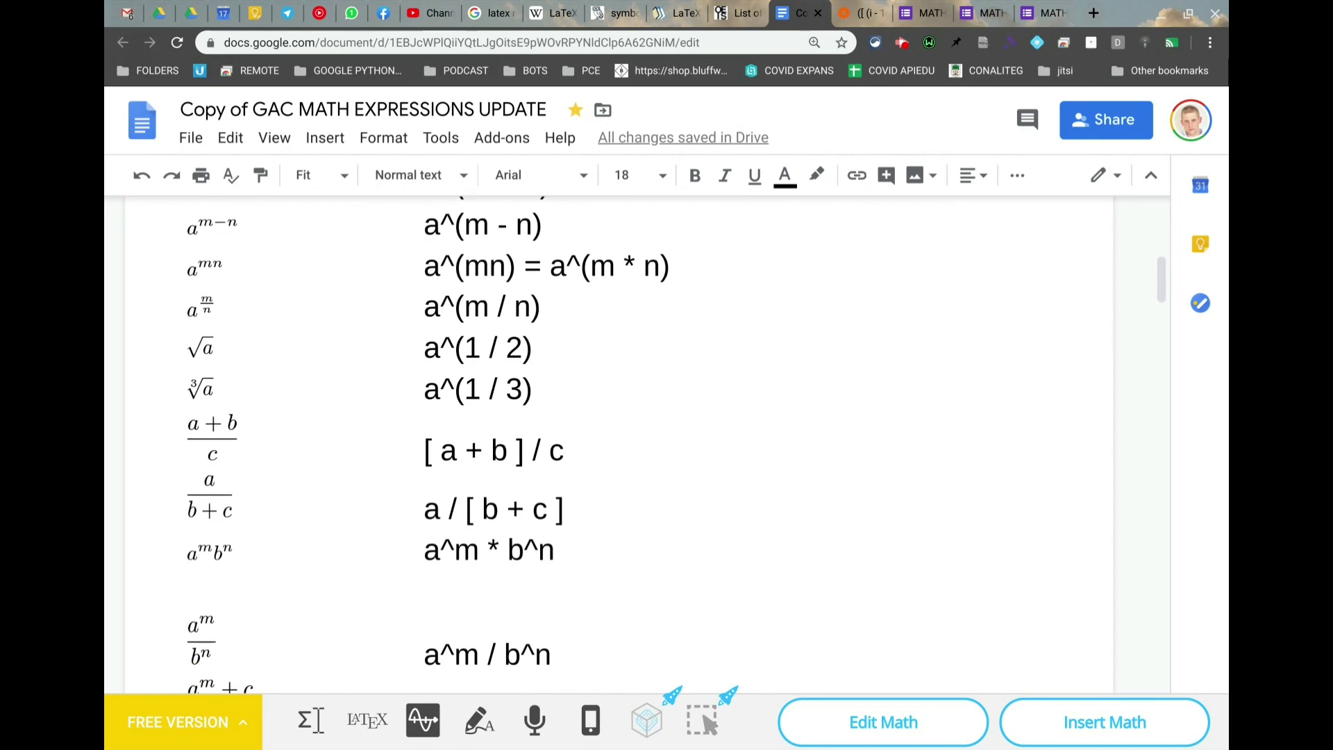
scroll(611, 416, "down", 12)
scroll(611, 416, "up", 5)
scroll(611, 444, "down", 4)
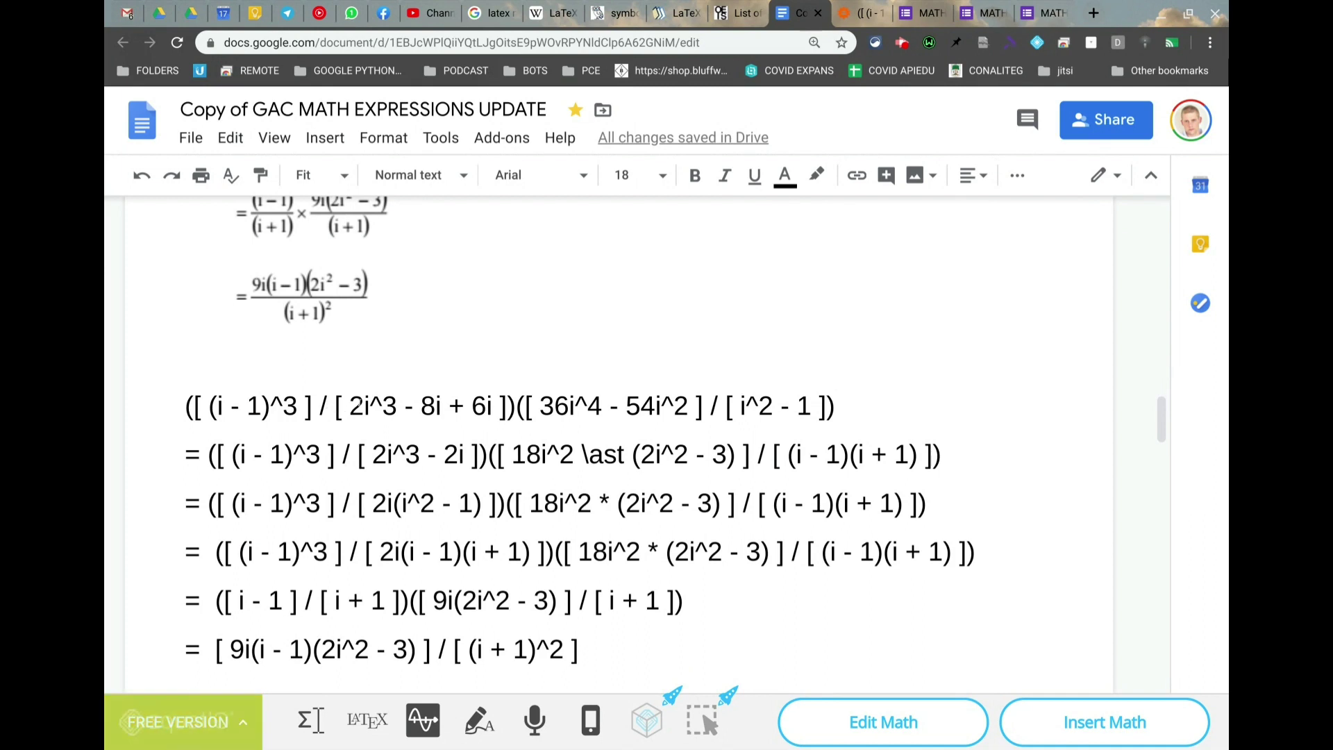
left_click(351, 405)
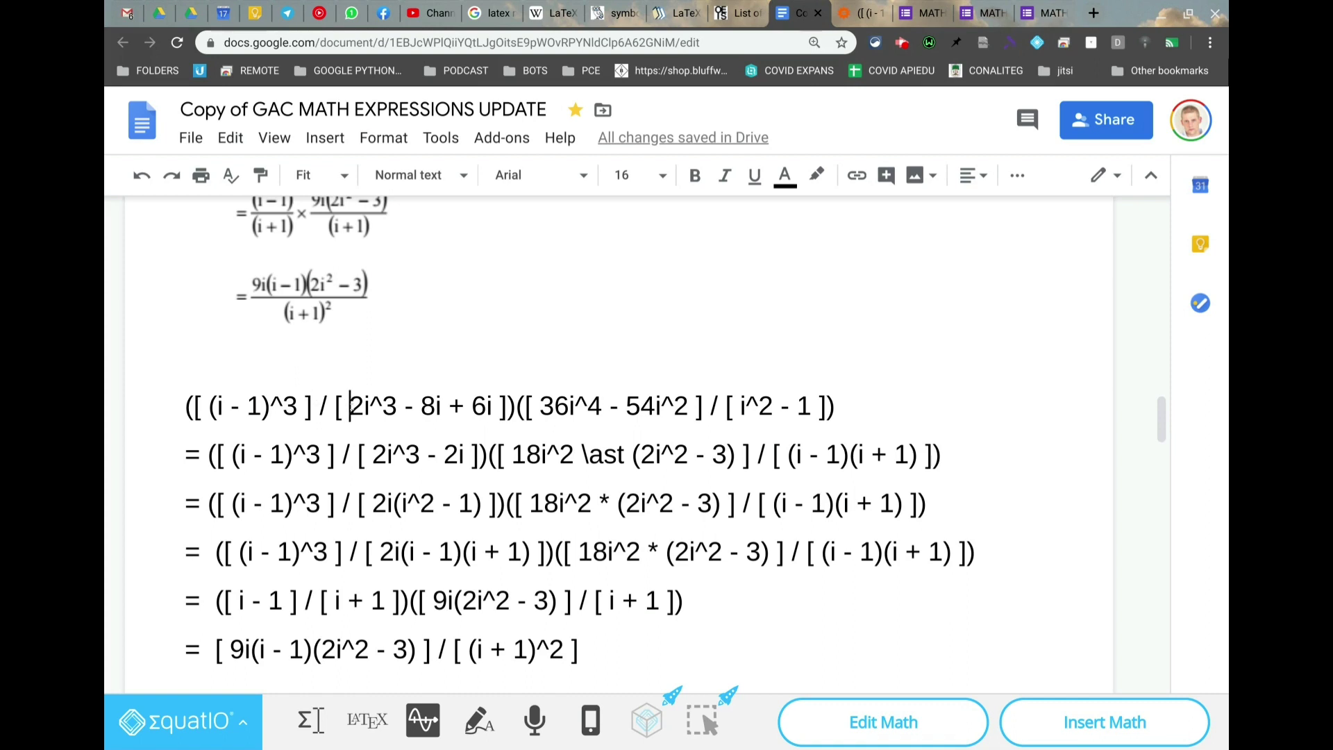
left_click(336, 406)
left_click(313, 406)
key("Right")
key("Left")
key("Left")
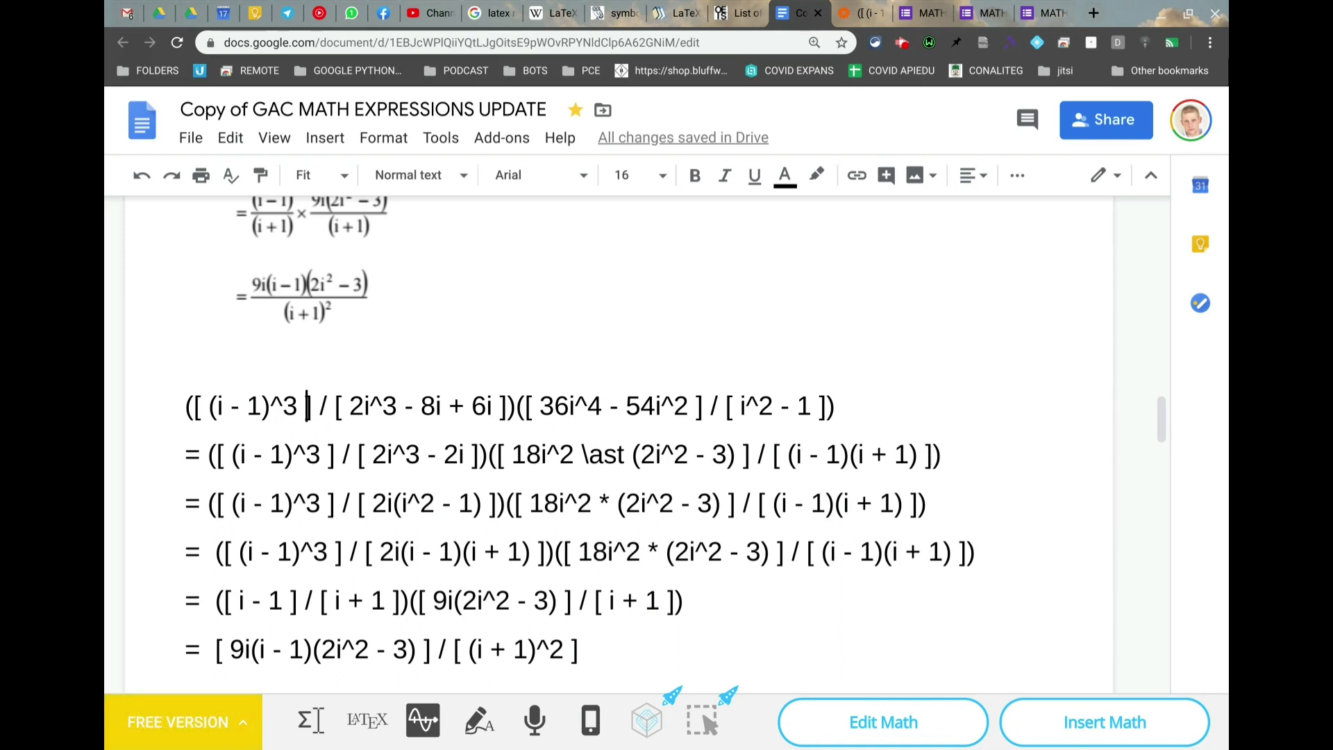
key("Left")
key("Left")
key("Left")
key("Left")
key("Left")
key("Left")
key("Left")
key("Left")
key("Left")
key("Left")
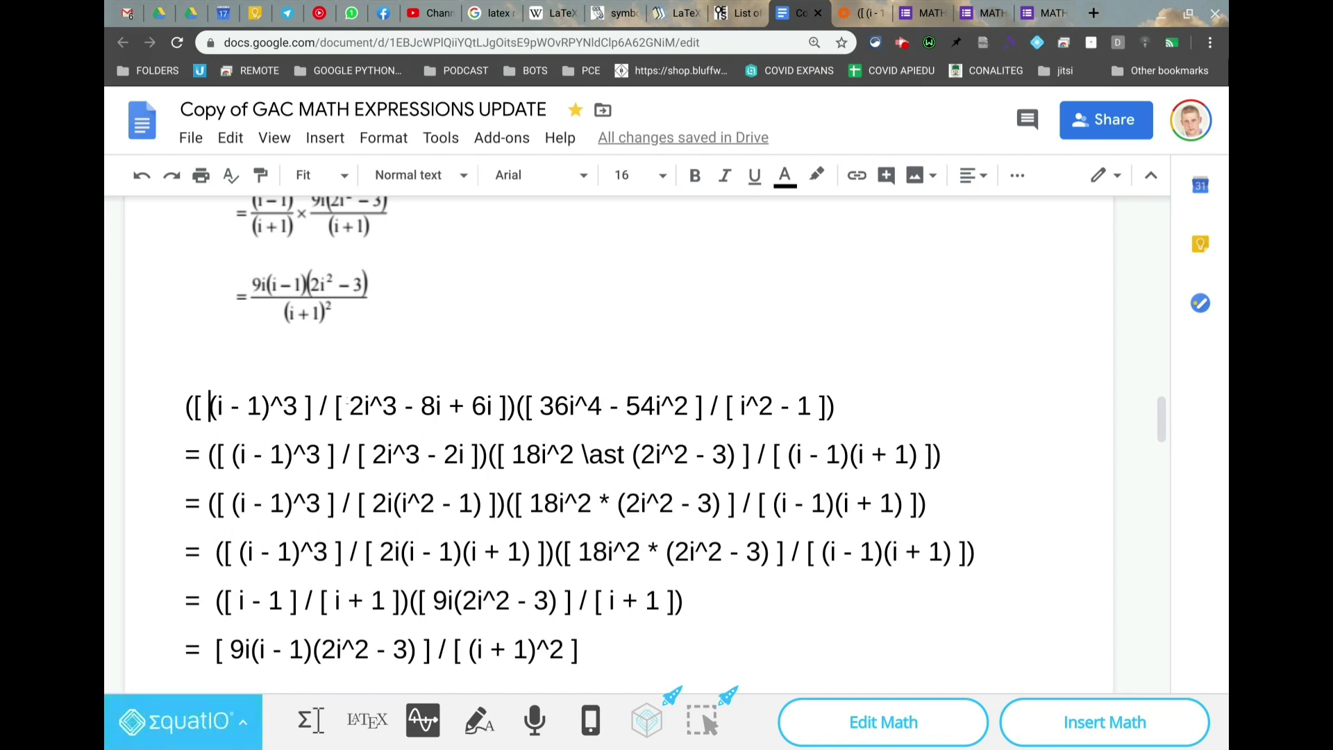
Examine the spacing and closing brackets around the denominator 2i^3 - 8i + 6i in the same line of the worked example
left_click(438, 406)
left_click(517, 407)
key("Right")
key("Right")
key("Left")
key("Left")
key("Left")
key("Left")
key("Right")
key("Right")
key("Right")
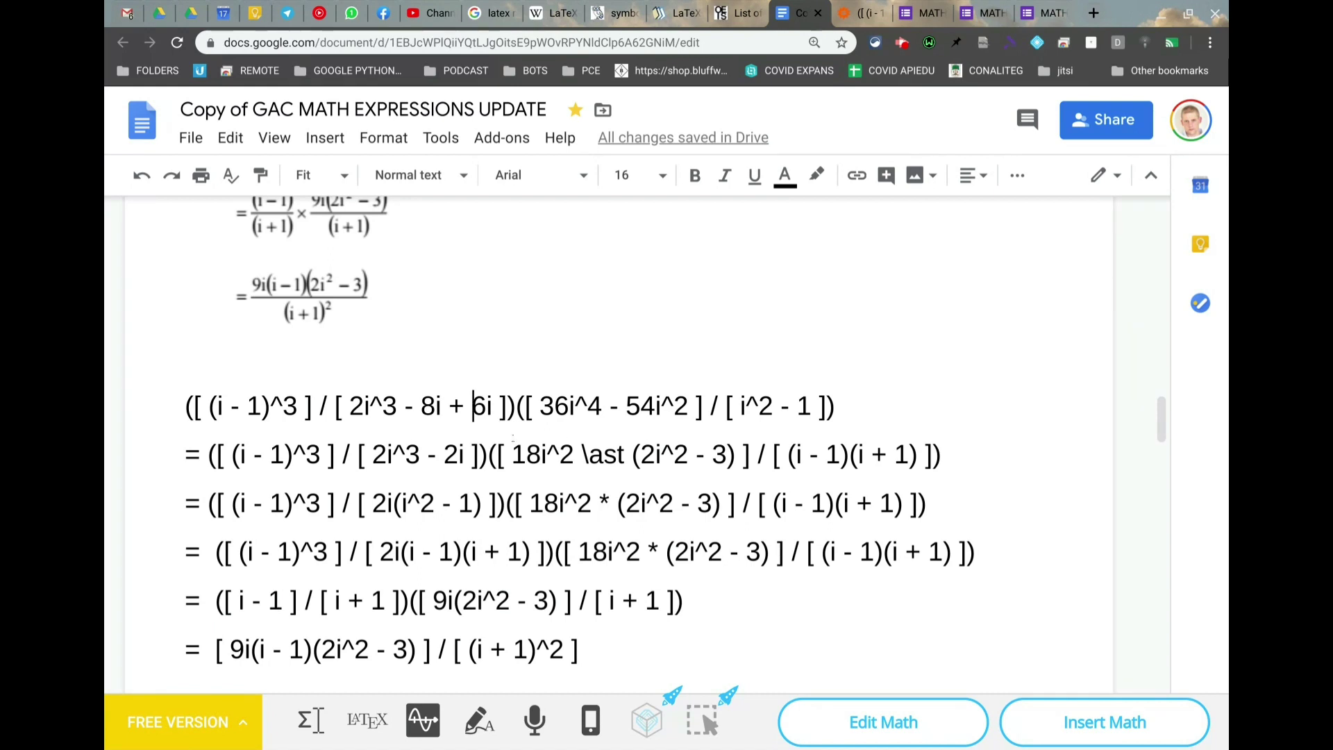
Return to the expression list and select [ a + b ] / c from its opening bracket through c
scroll(513, 438, "up", 1)
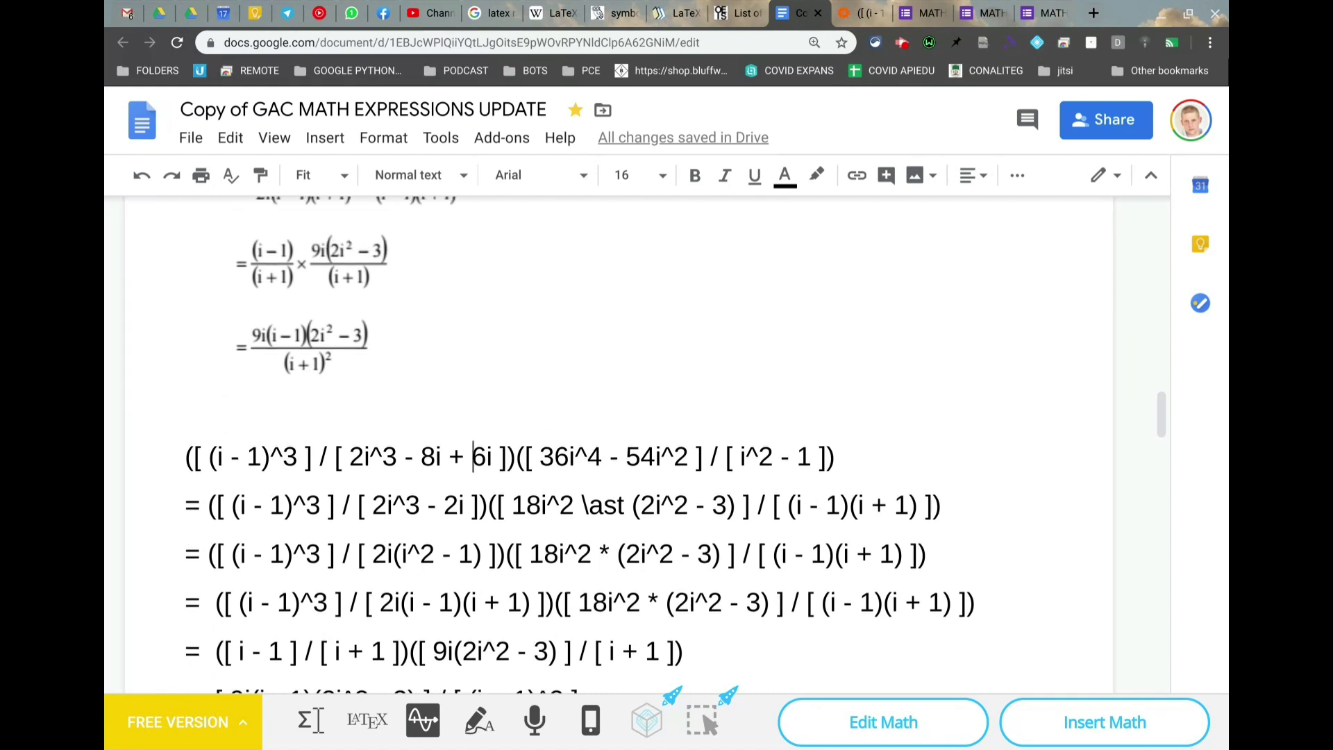
scroll(511, 439, "up", 10)
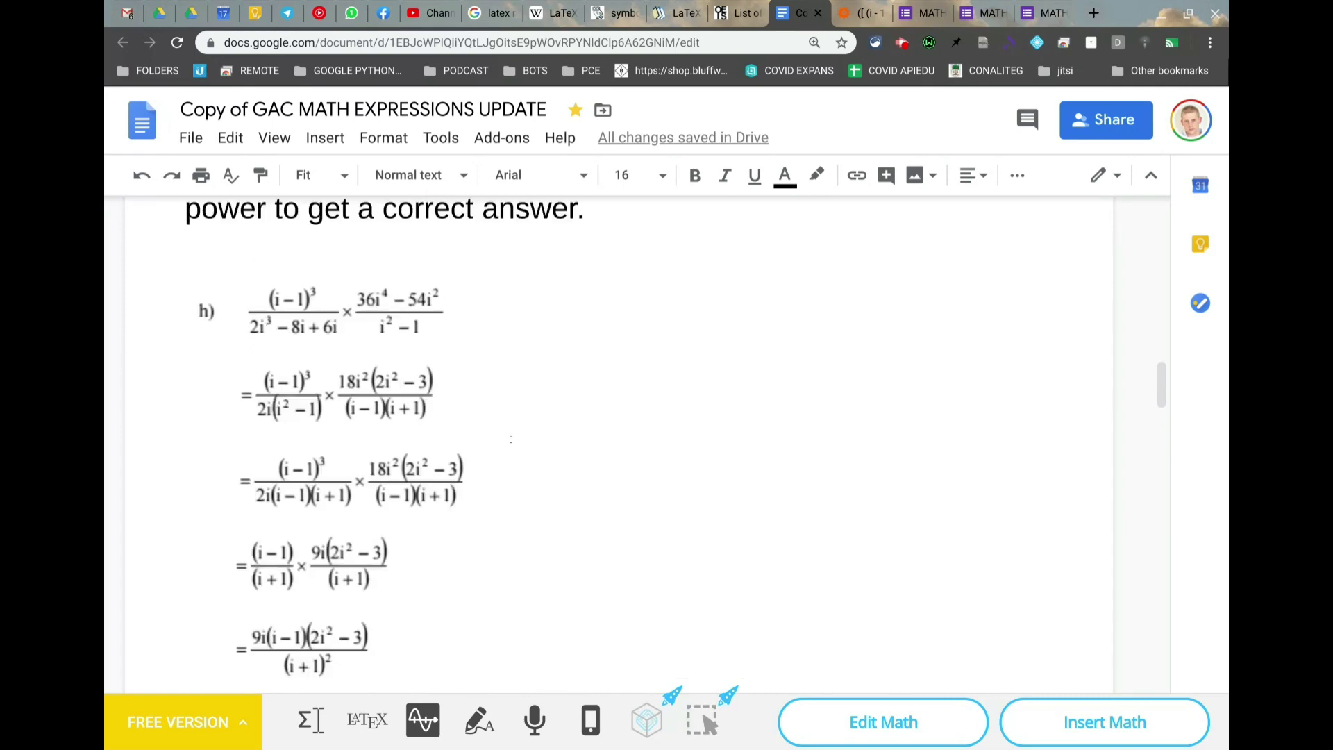
scroll(511, 438, "up", 10)
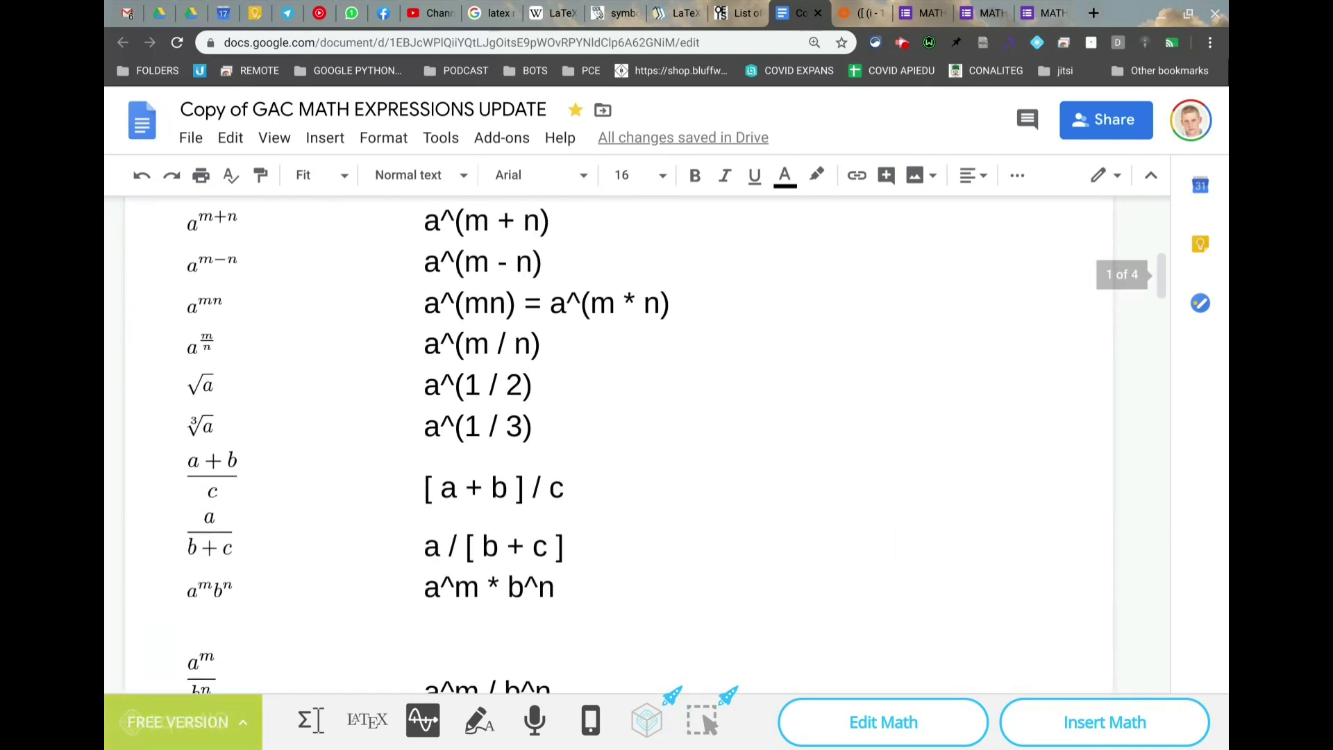
left_click_drag(565, 386, 424, 386)
left_click(424, 386)
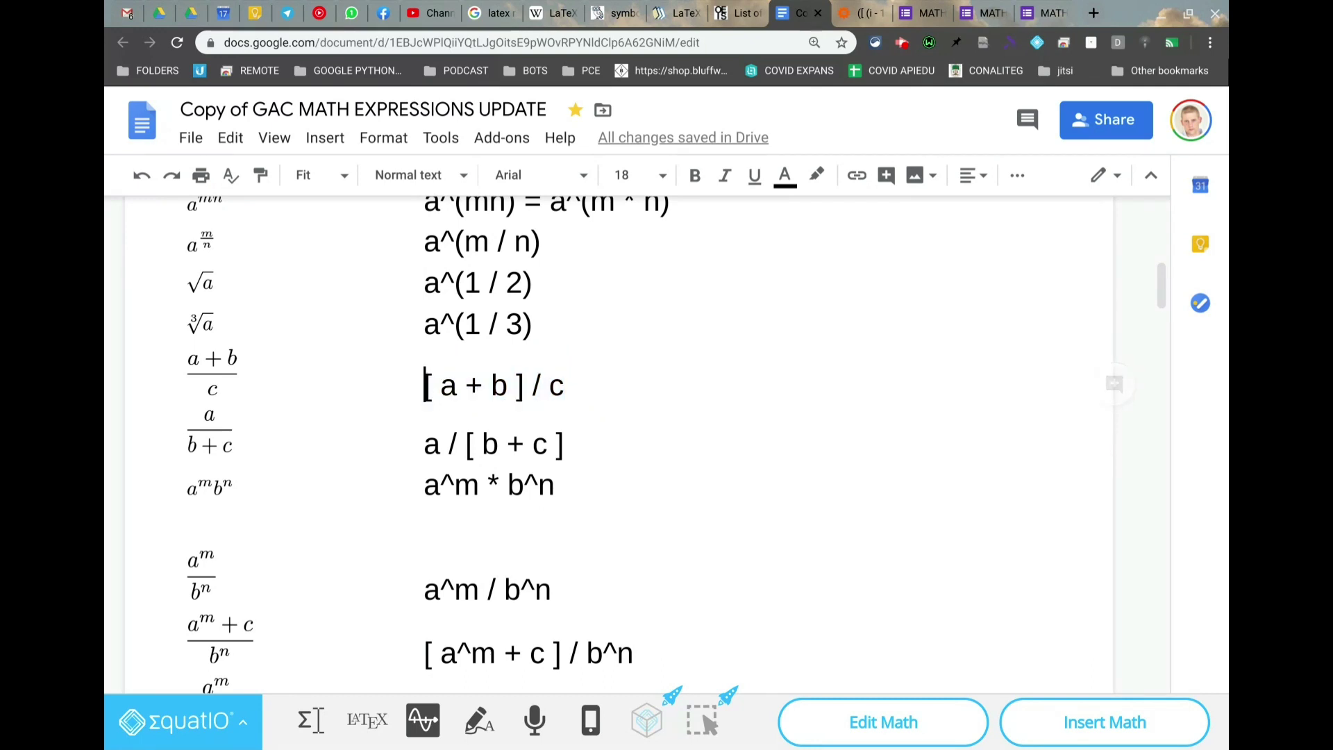
key("shift+Right")
key("shift+Right")
key("shift+Right")
key("shift+Right")
key("shift+Right")
key("shift+Right")
key("shift+Right")
key("shift+Right")
key("shift+Right")
key("shift+Right")
key("shift+Right")
key("shift+Right")
key("shift+Right")
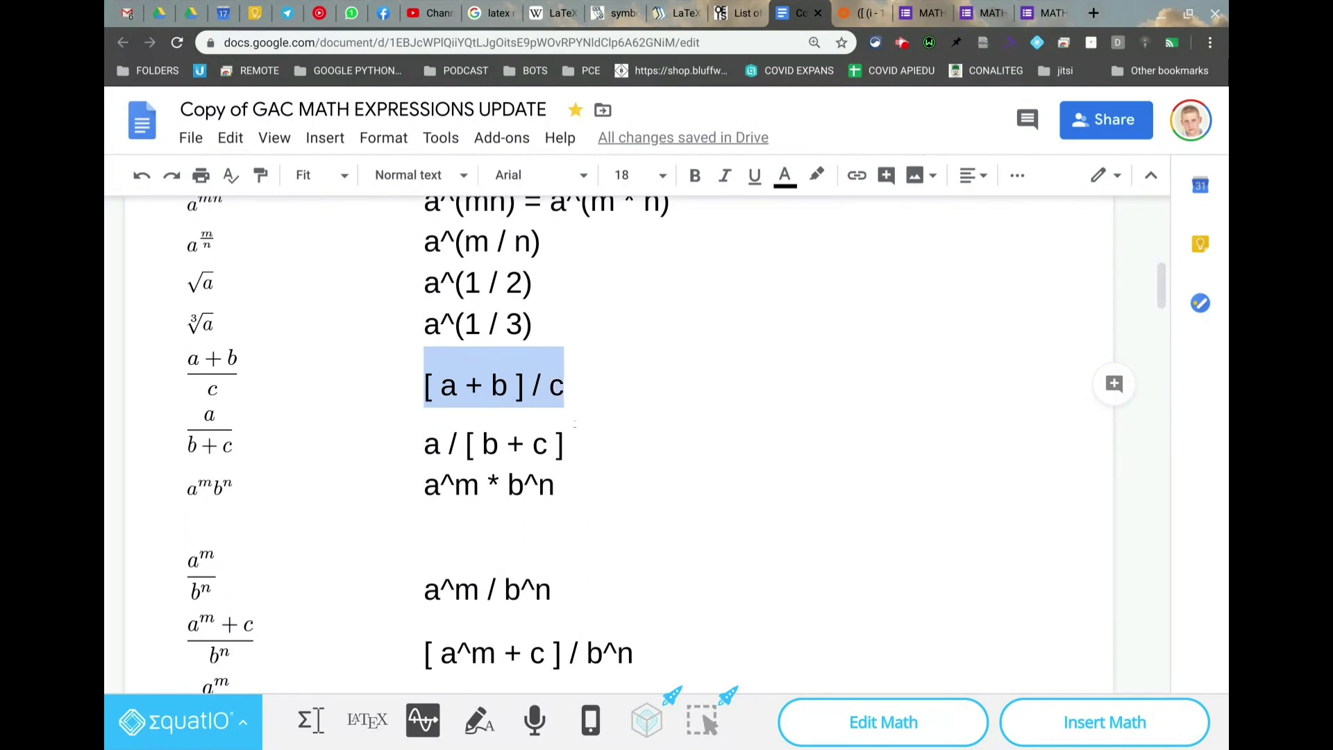
Reselect the expression [ a + b ] / c backwards, from c to its opening bracket
left_click(561, 386)
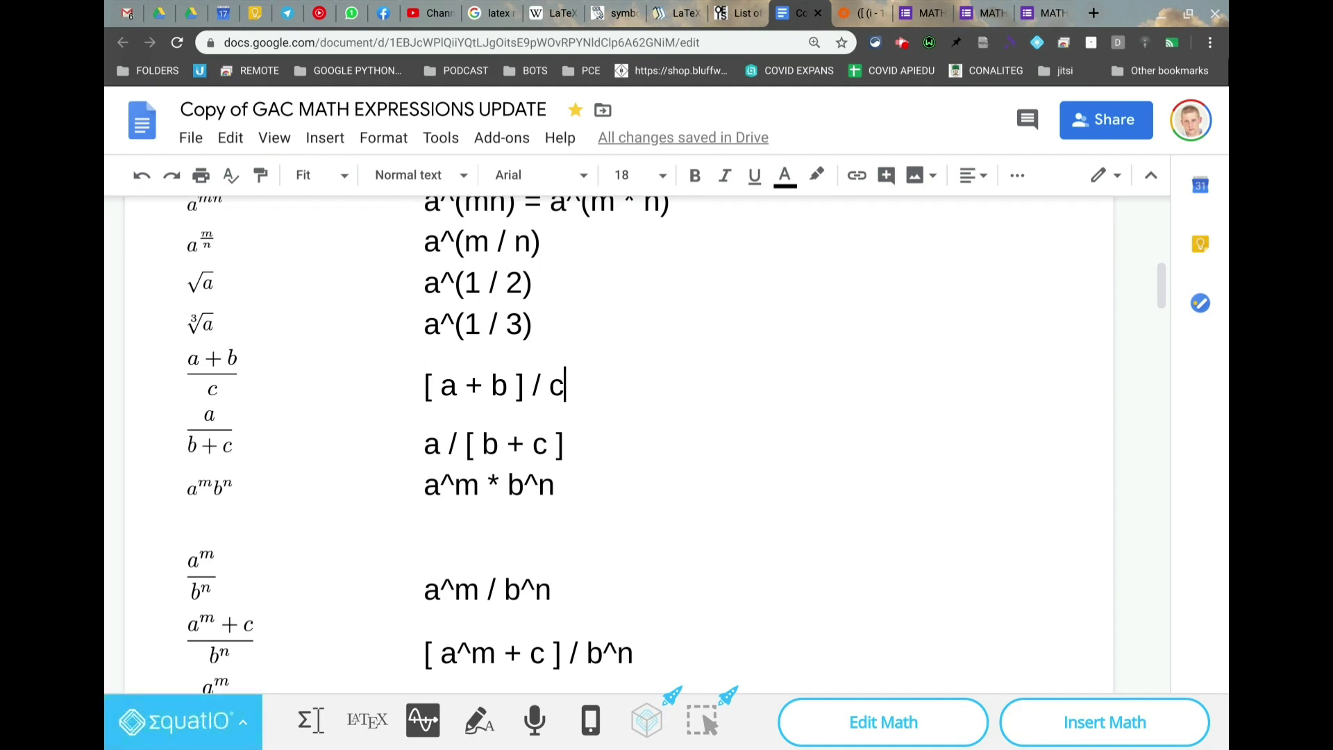
key("shift+Left")
key("shift+Left")
key("shift+Left")
key("shift+Left")
key("shift+Left")
key("shift+Left")
key("shift+Left")
key("shift+Left")
key("shift+Left")
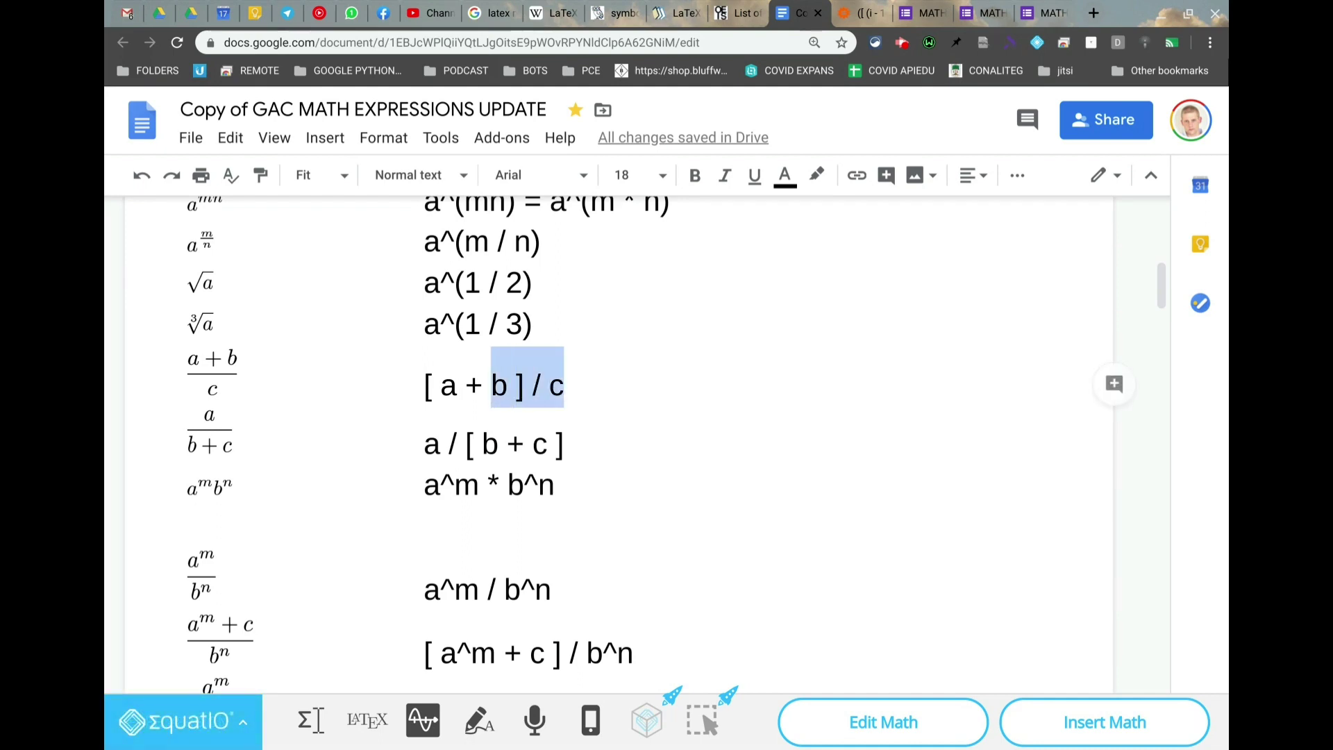
key("shift+Left")
key("shift+Left")
key("shift+Left")
key("shift+Left")
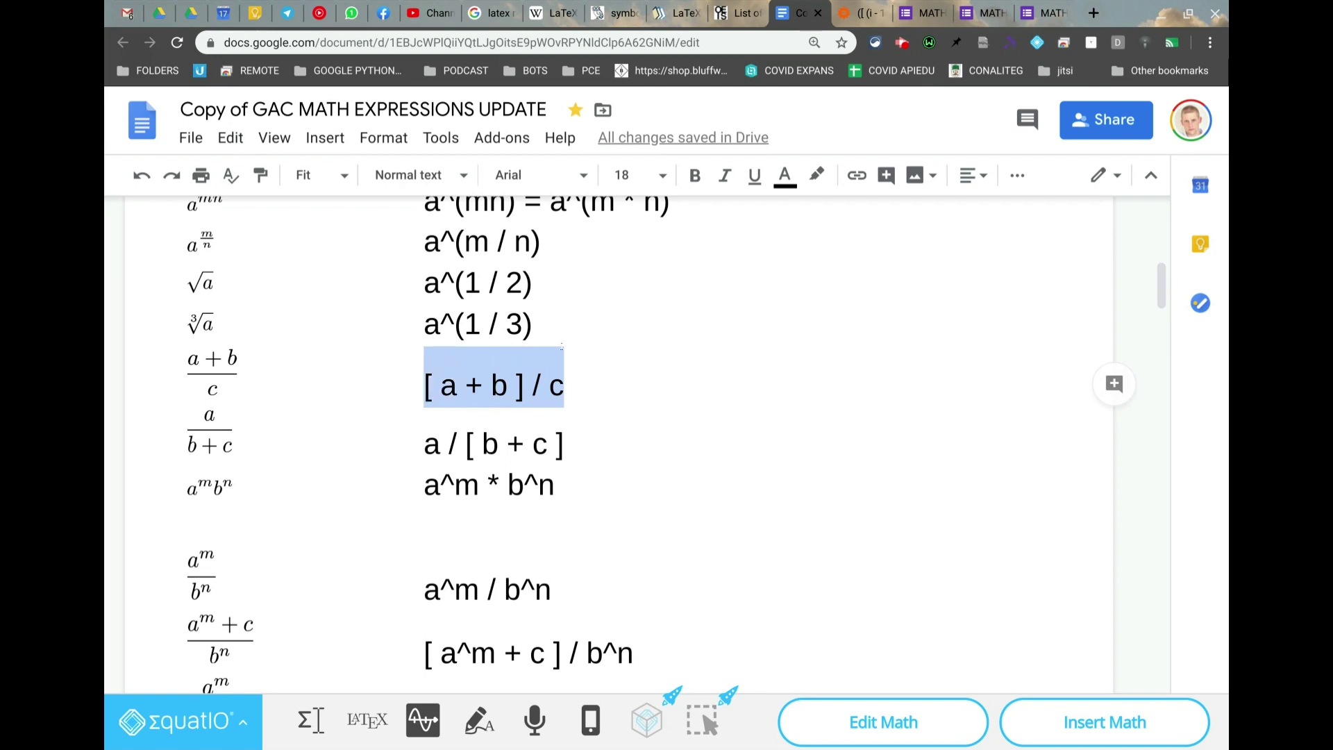
Look through the rest of the expression list down to the note about writing terms in order of power
left_click(553, 394)
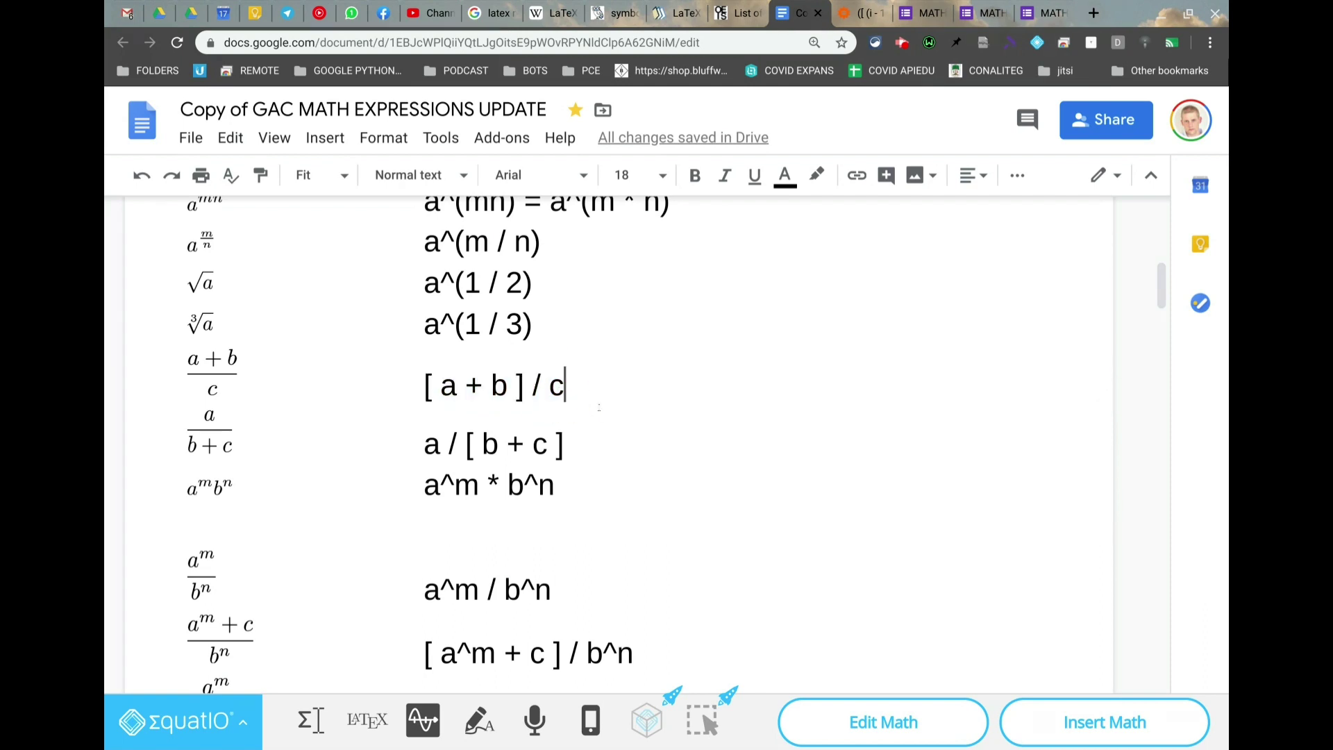
scroll(599, 407, "down", 3)
left_click(559, 303)
scroll(467, 365, "down", 5)
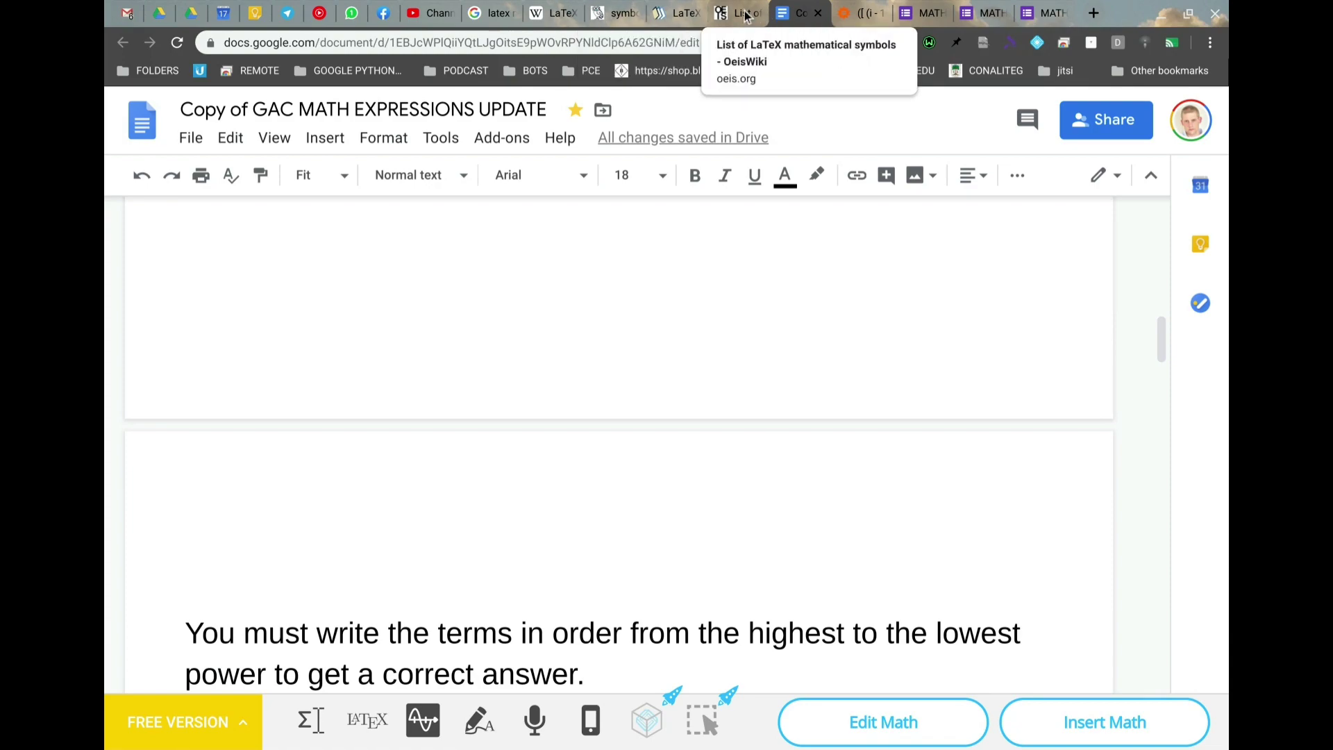
Move the LaTeX symbols PDF's tab next to the Google Docs guide and skim the PDF's opening sections
left_click_drag(614, 12, 718, 13)
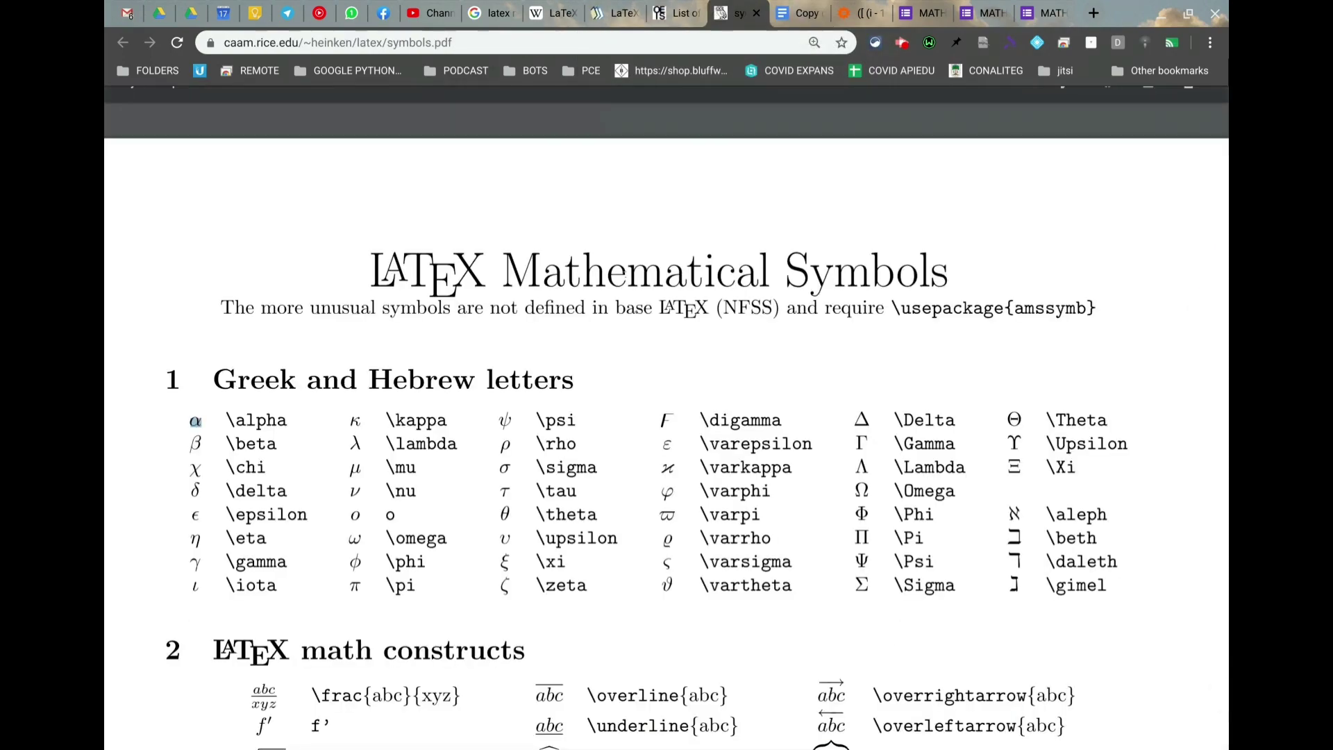
scroll(666, 437, "down", 10)
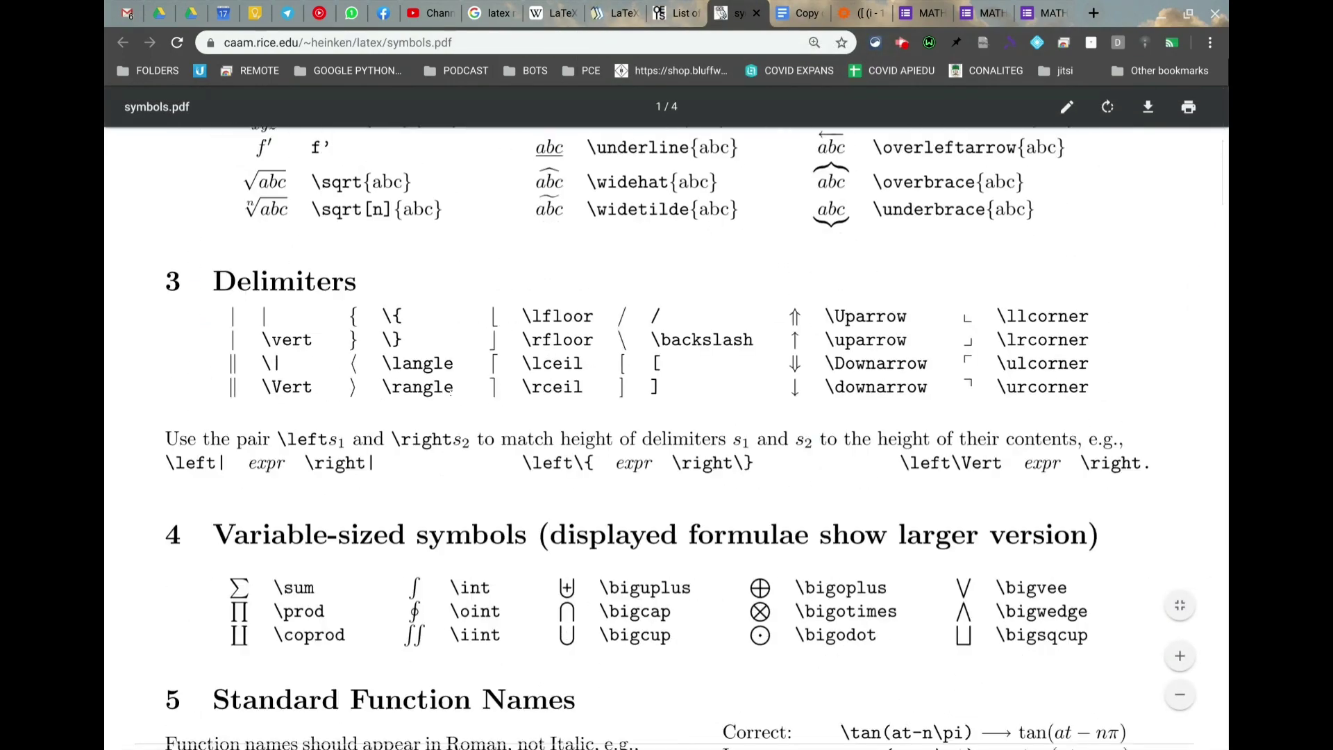
scroll(667, 437, "up", 10)
scroll(666, 425, "down", 10)
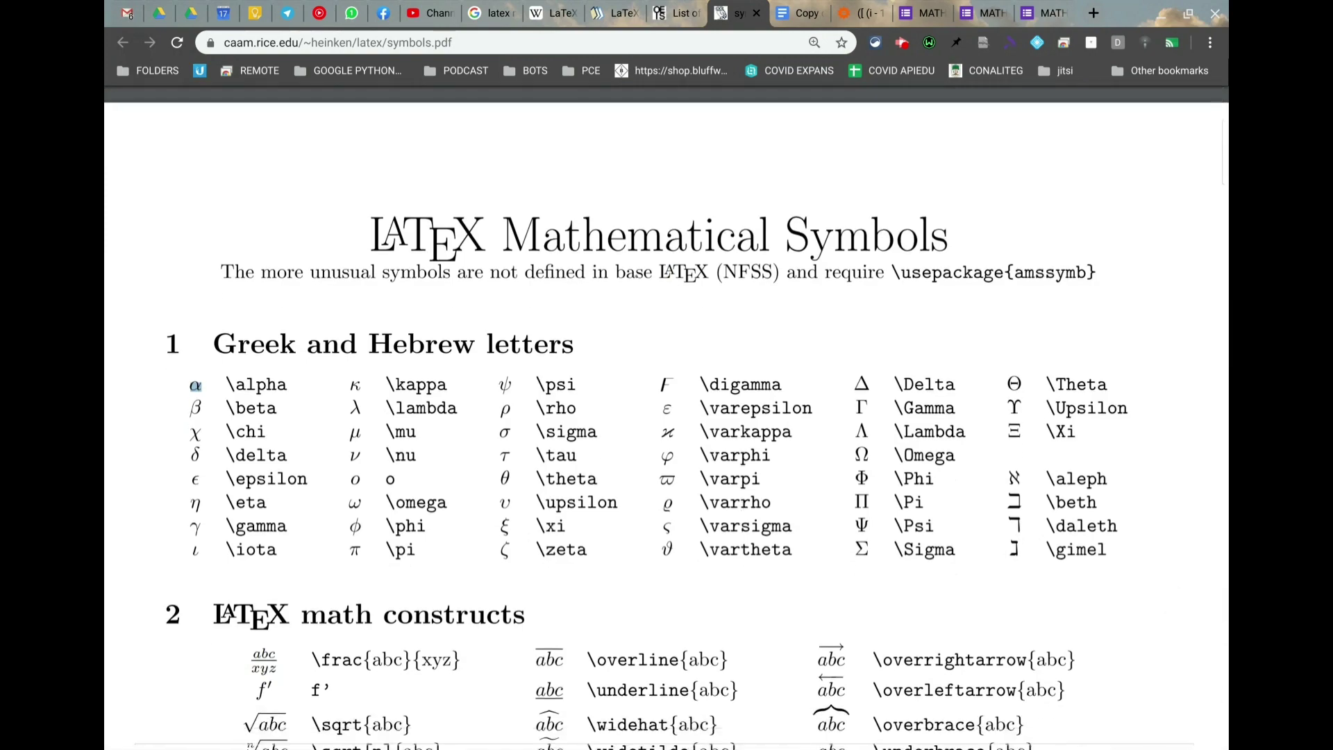
scroll(666, 425, "up", 10)
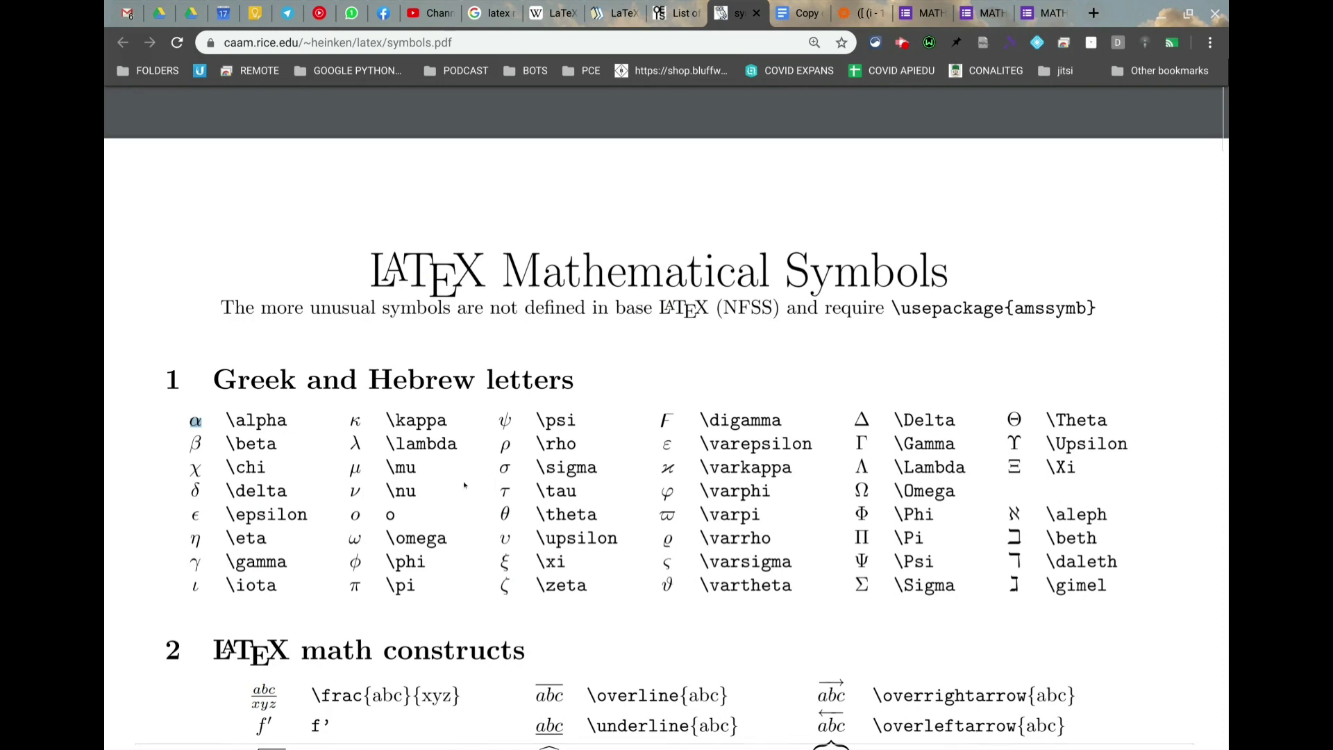
Return to the start of the Google Docs guide and select the asterisk in ab = a * b
key("ctrl+Tab")
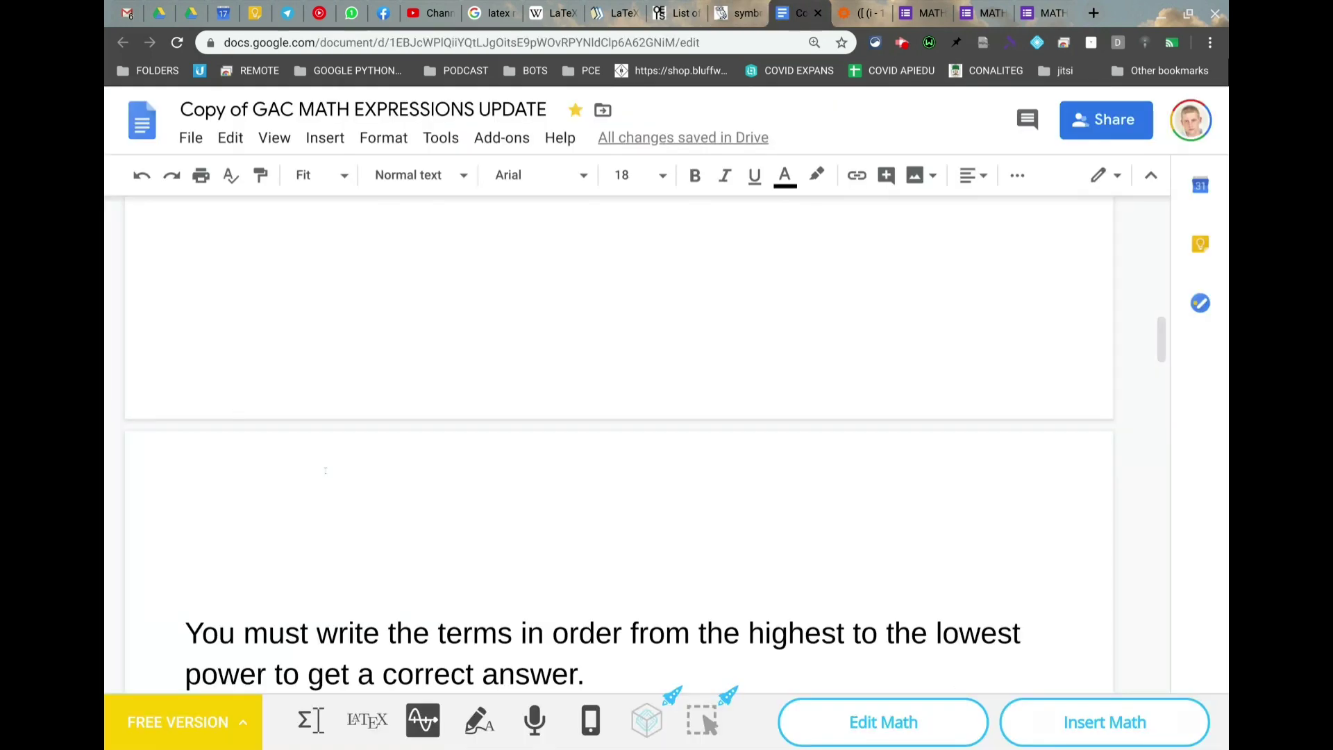
scroll(396, 485, "up", 1)
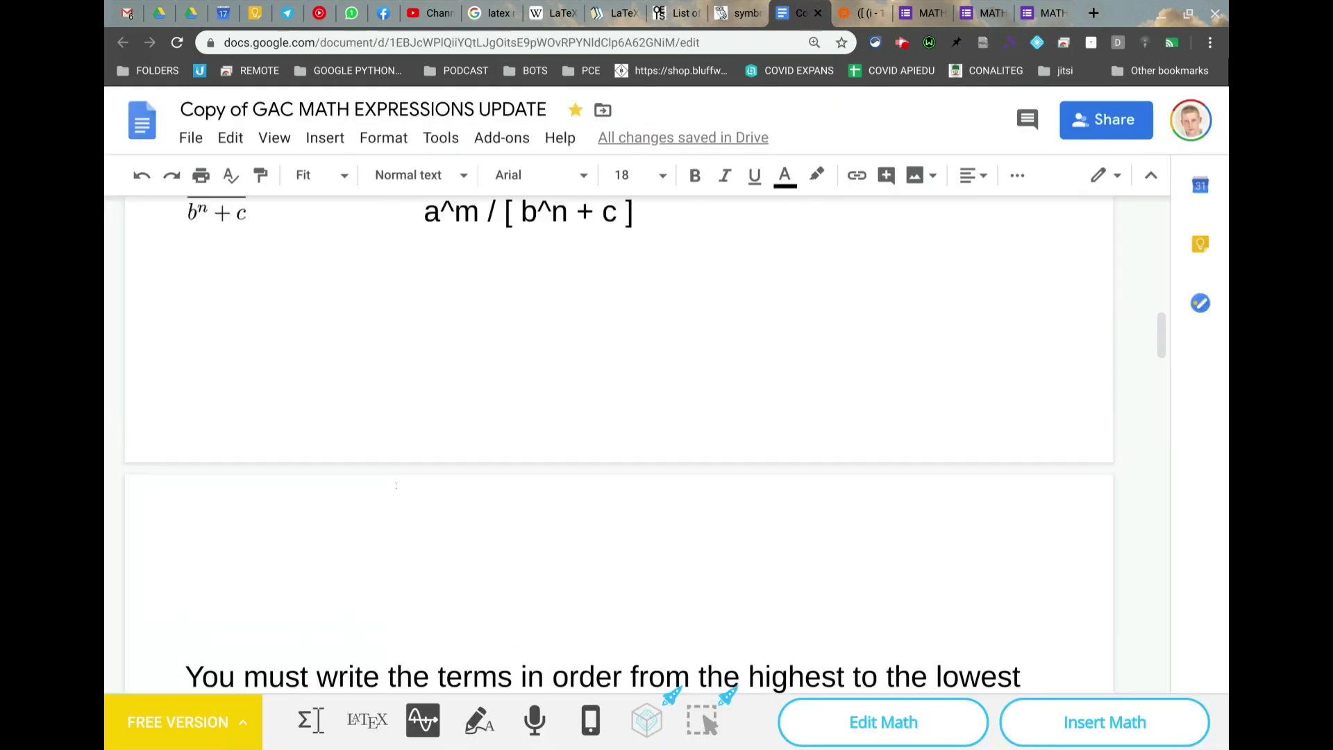
scroll(396, 485, "up", 15)
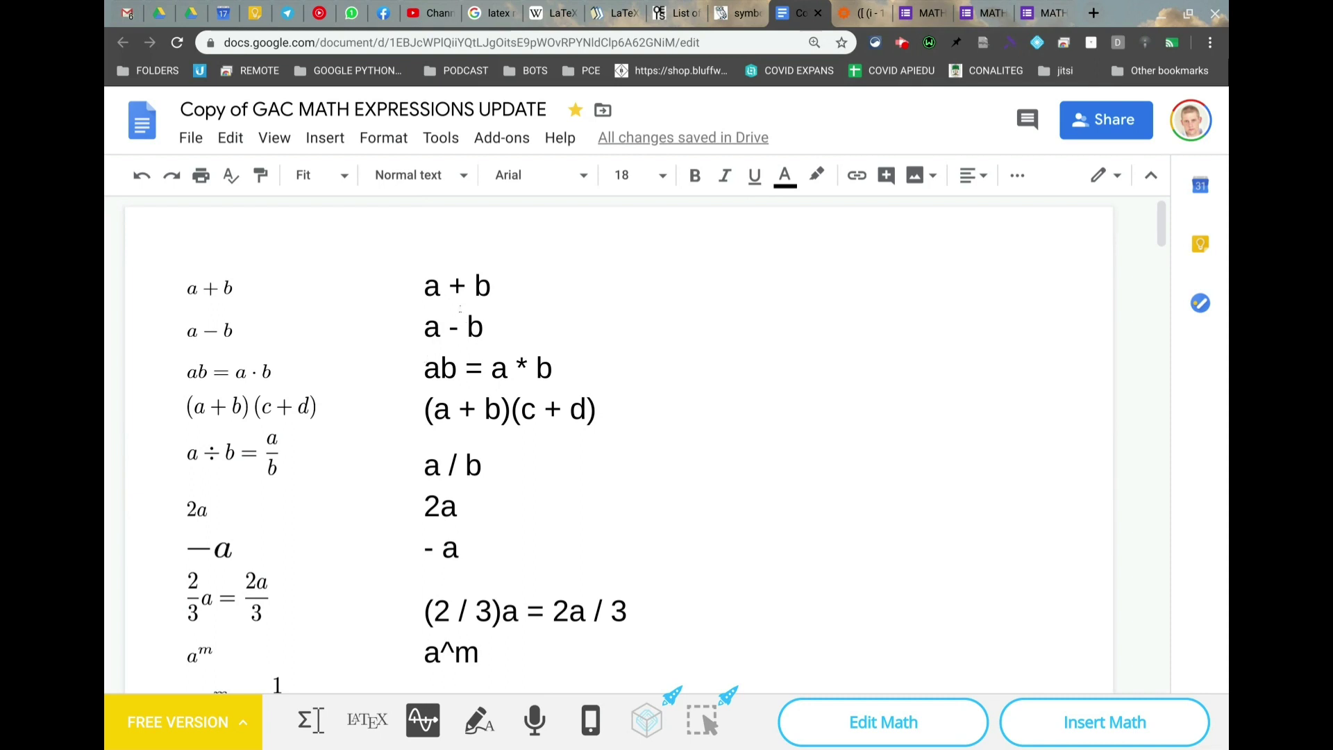
left_click(468, 281)
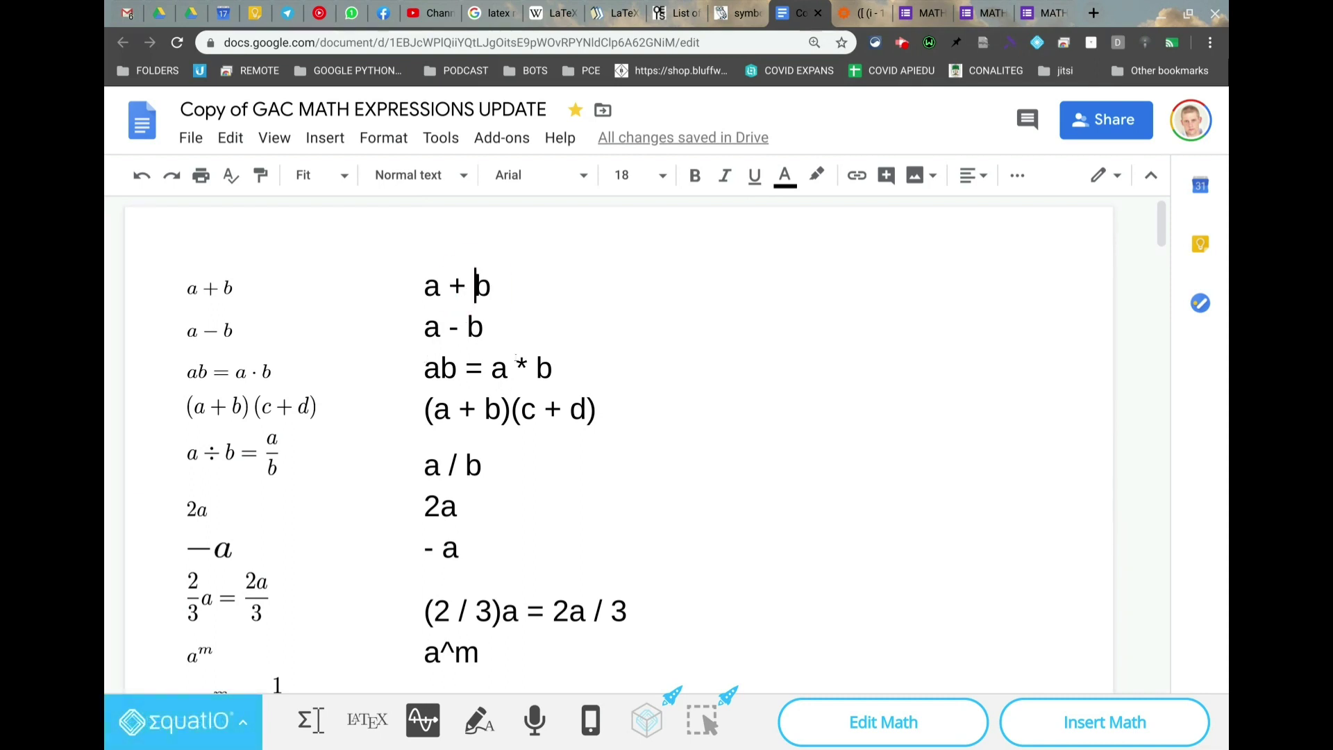
left_click(522, 361)
key("shift+Left")
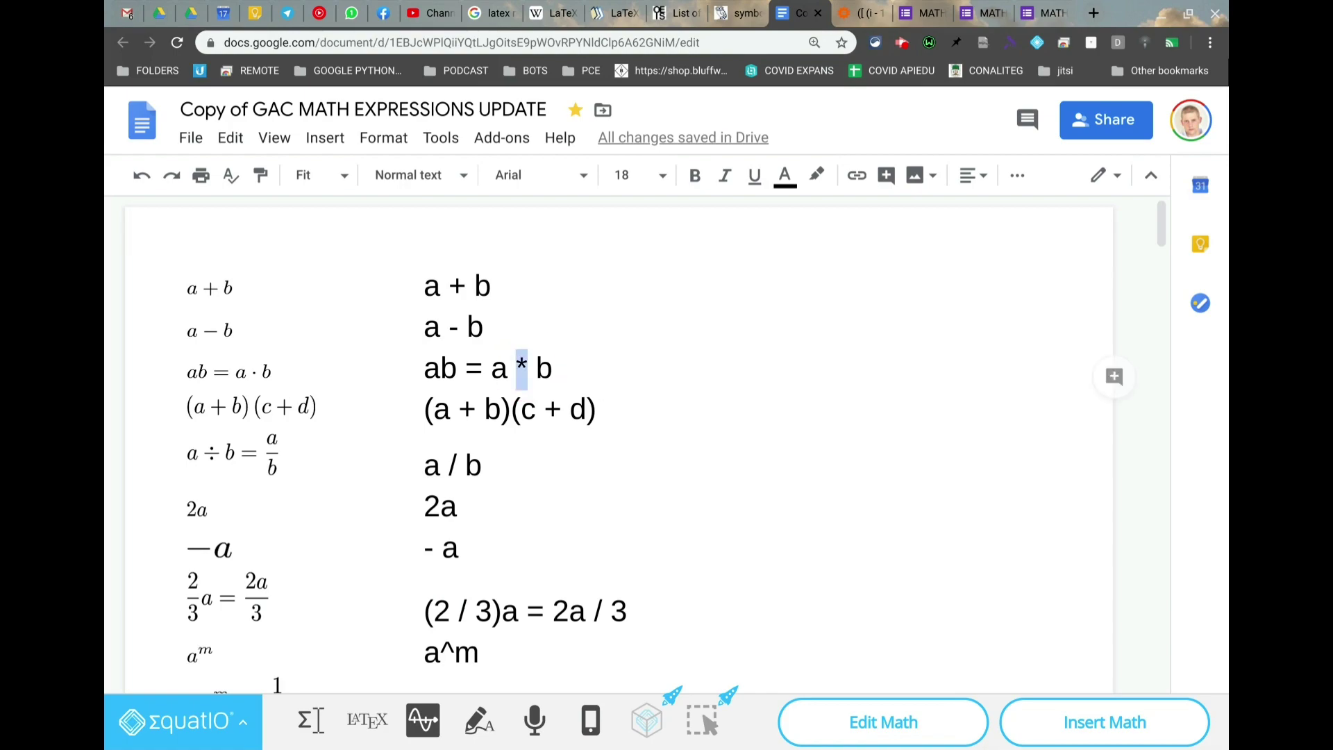
Find the \ast entry under Binary Operation/Relation Symbols in the LaTeX symbols PDF
key("ctrl+Page_Up")
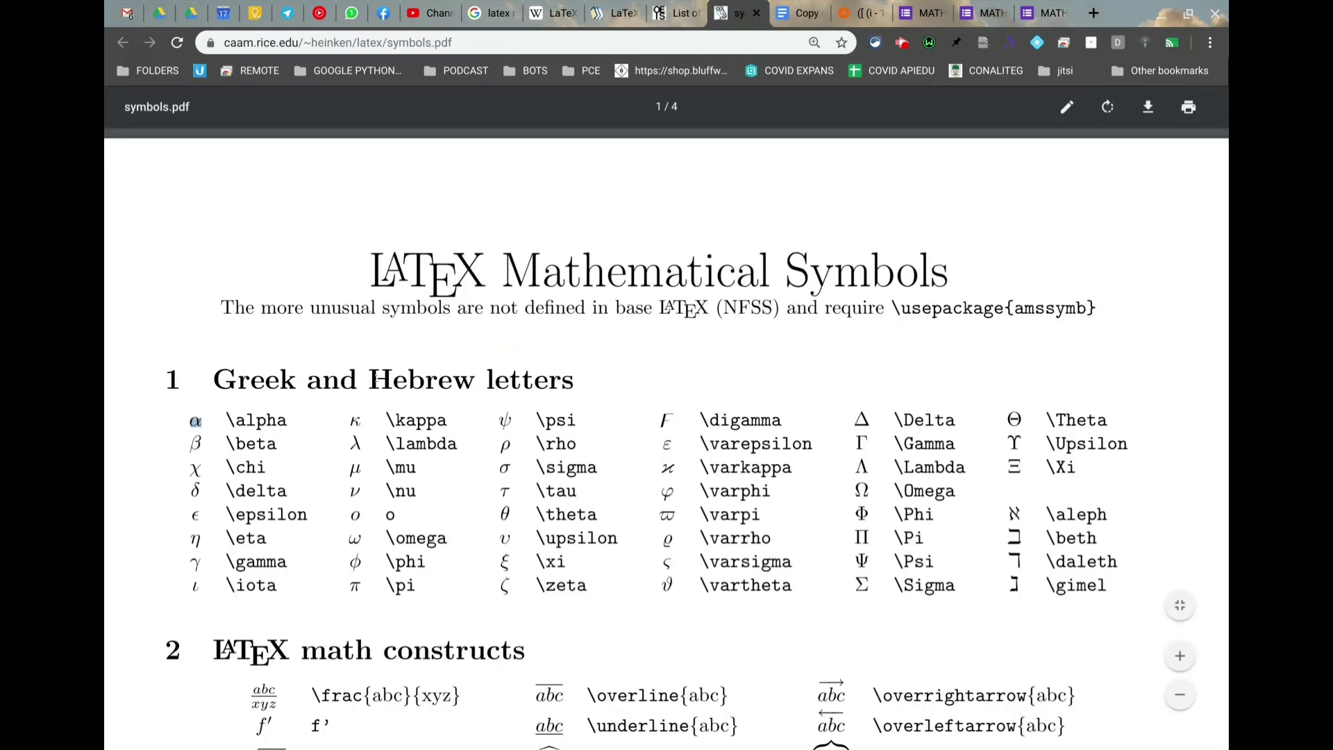
scroll(376, 379, "down", 20)
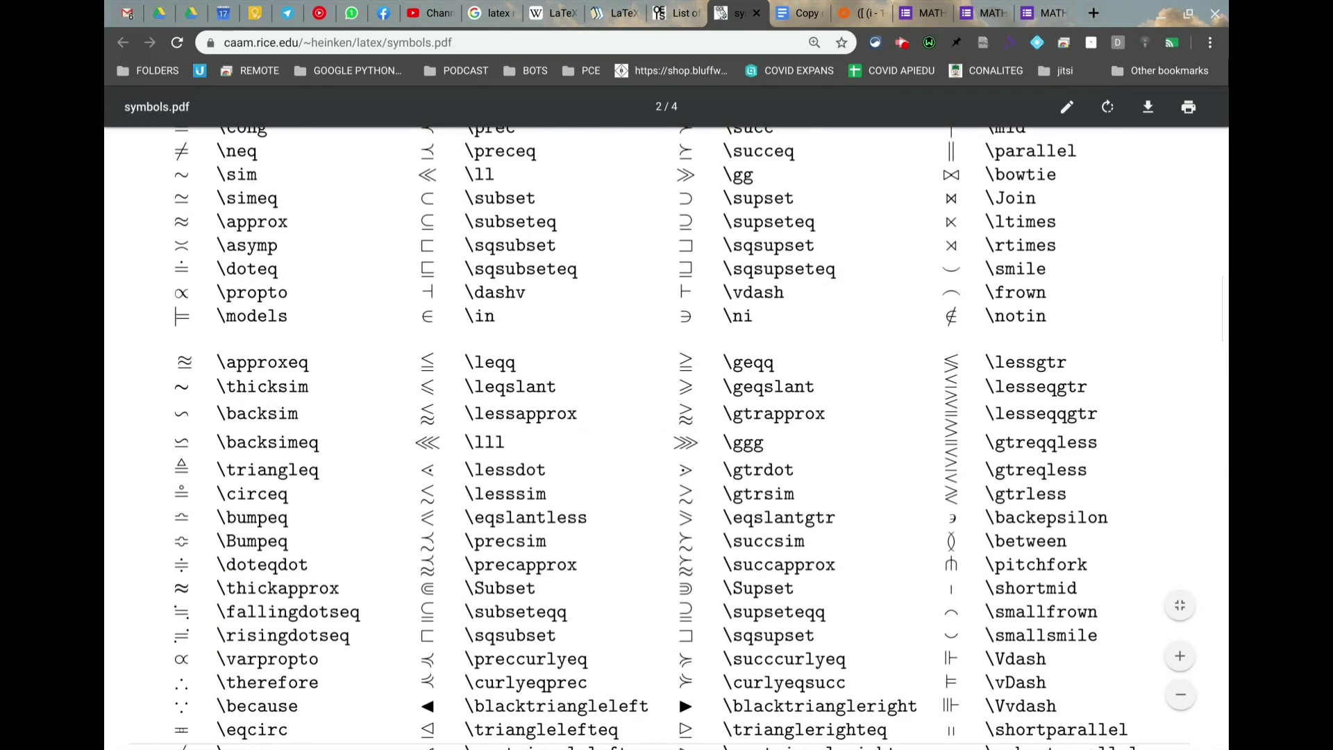
scroll(355, 345, "up", 7)
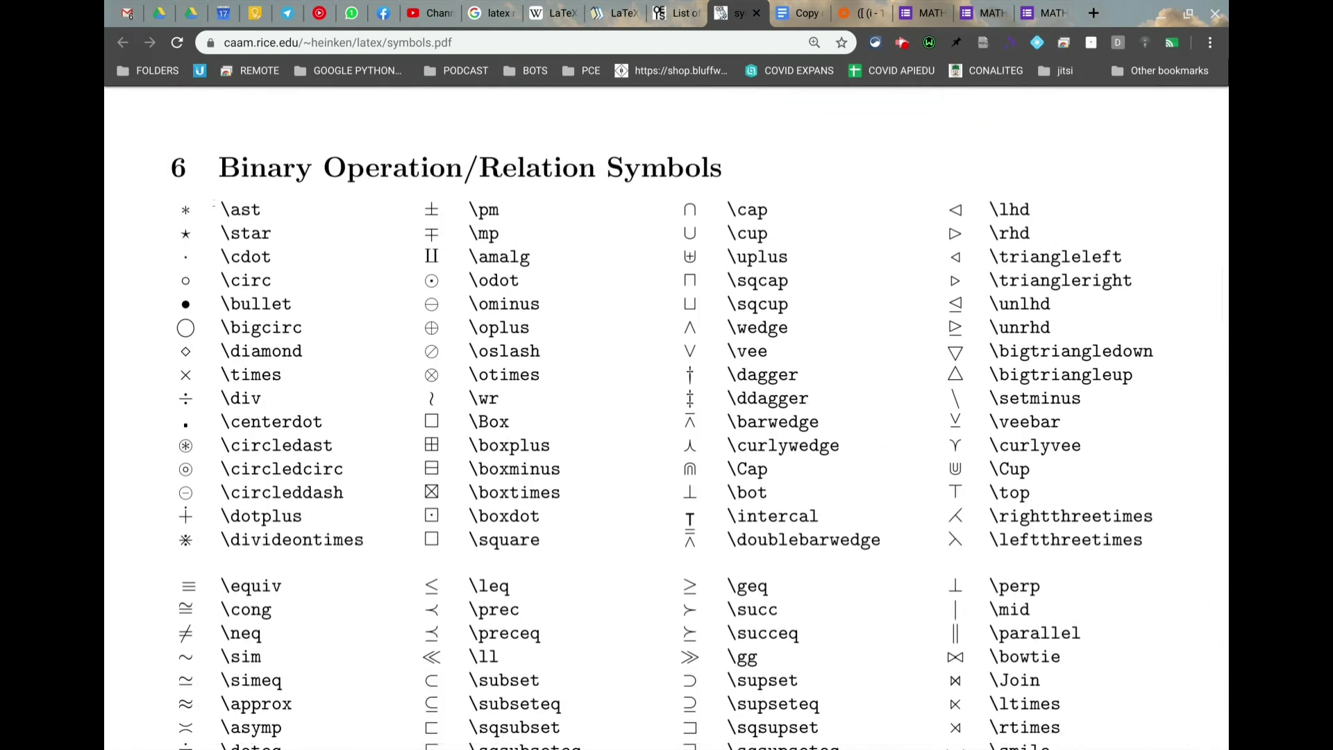
Compare the asterisk in the guide's ab = a * b with the PDF's \ast entry, ending back in the guide
key("ctrl+Page_Down")
left_click(539, 366)
key("shift+Left")
key("ctrl+Page_Up")
key("ctrl+Tab")
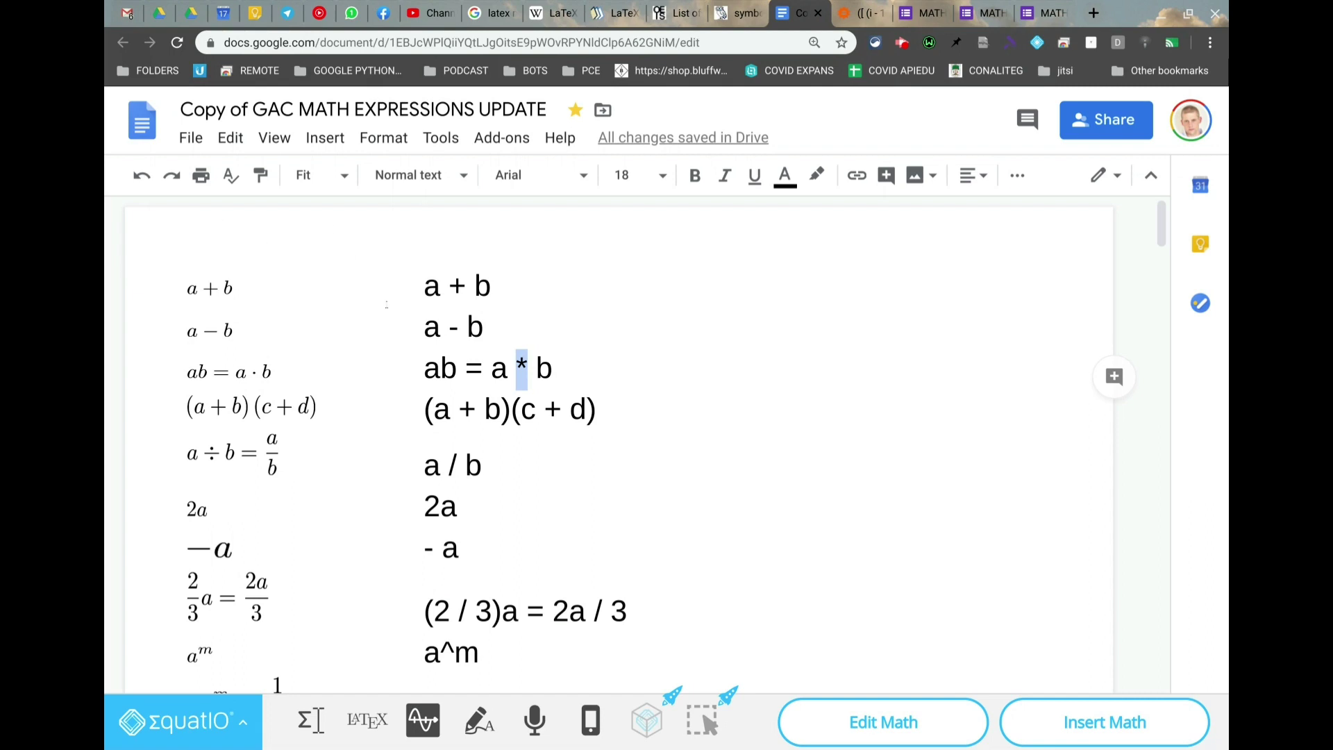
key("End")
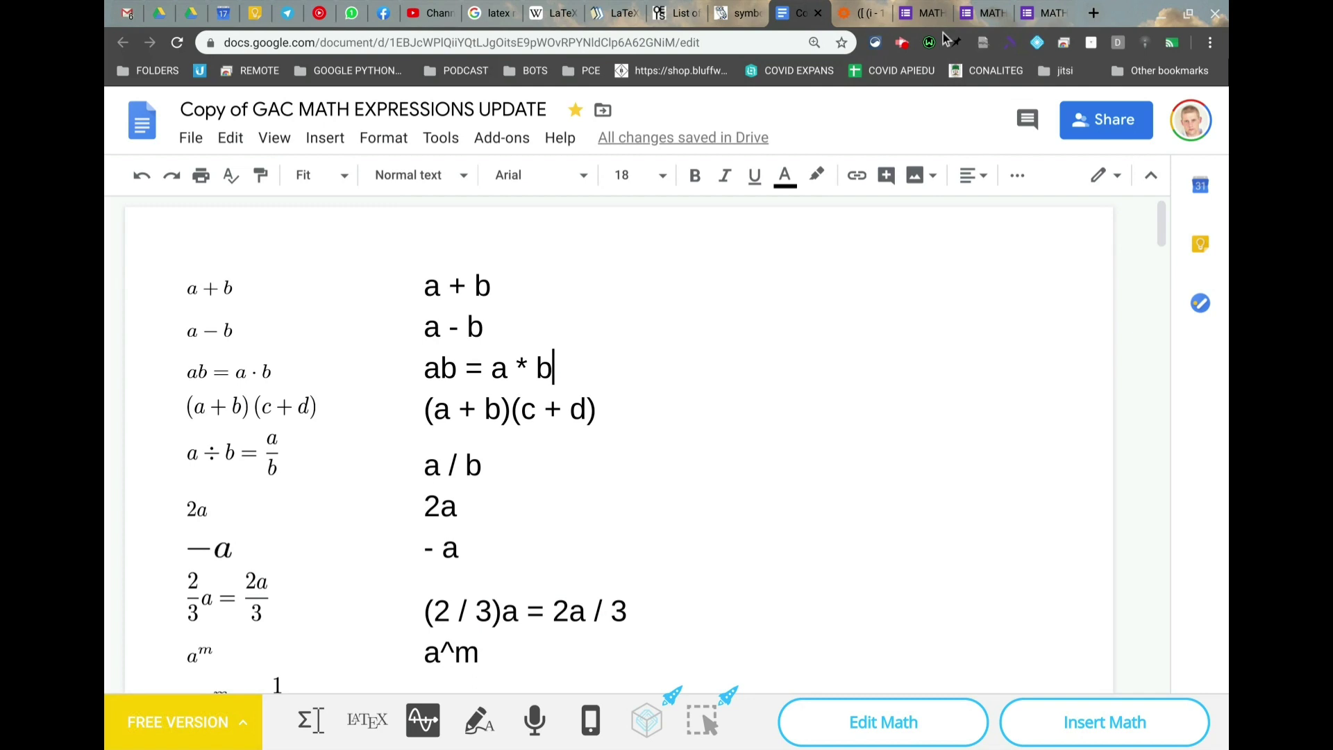
Switch to the MATH quiz in Google Forms and examine the expression [ 9i(i - 1)(2i^2 - 3) ] / [ (i + 1)^2 ] in its description
left_click(923, 13)
scroll(445, 326, "up", 3)
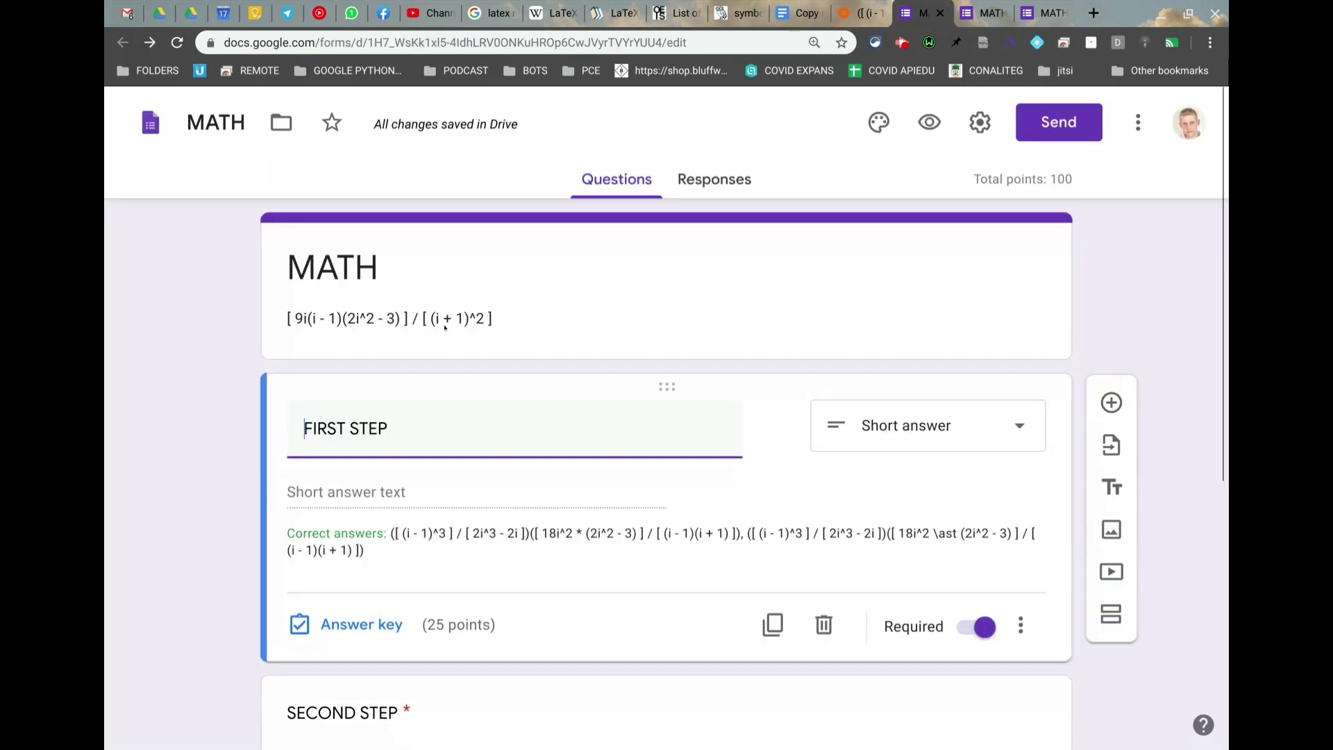
triple_click(352, 324)
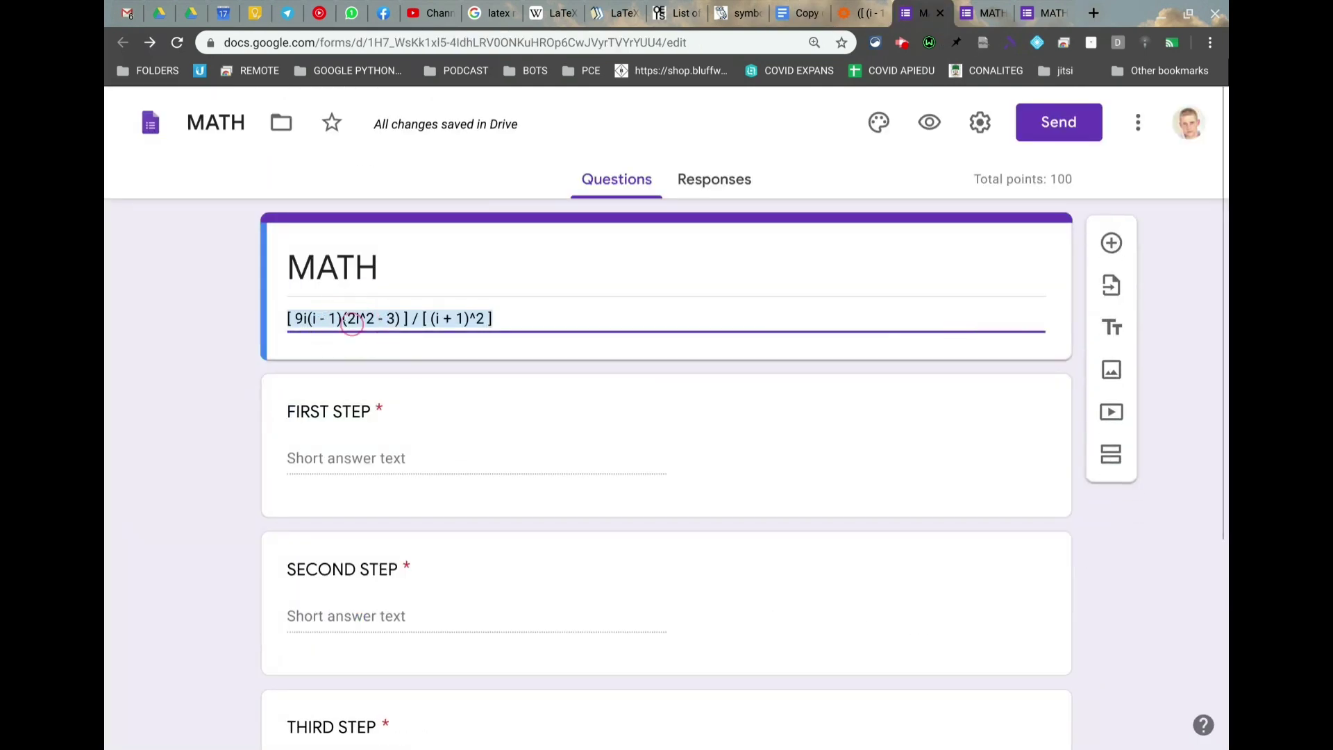
left_click(499, 316)
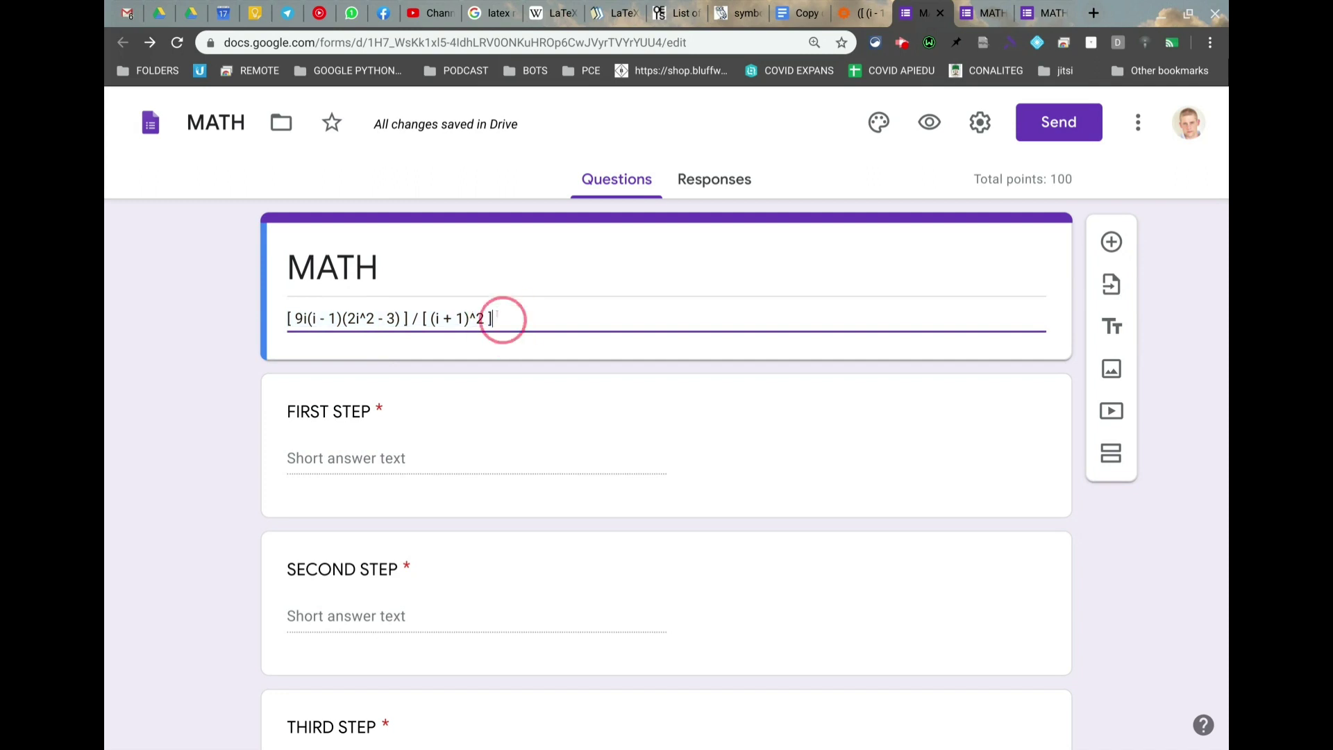
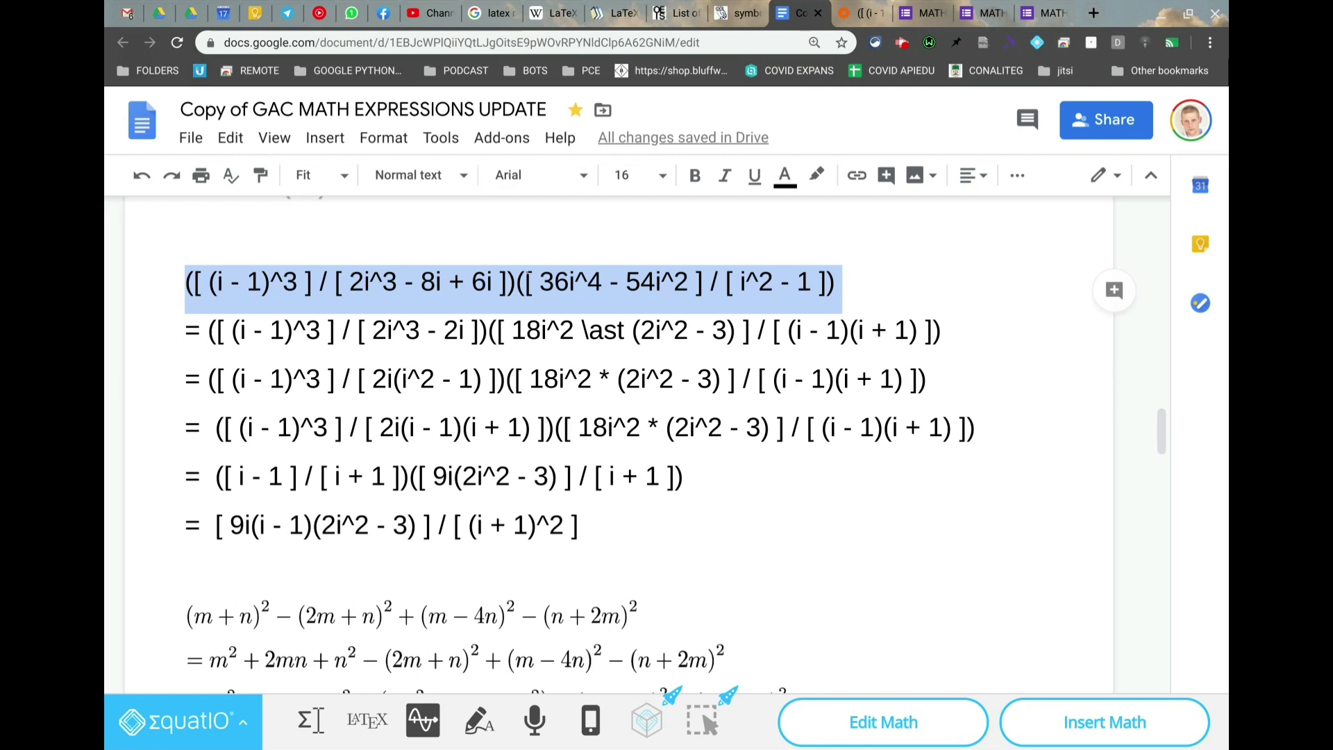
In the guide's worked example, point out the starting and final expressions and select the four intermediate lines
triple_click(527, 281)
left_click(509, 525)
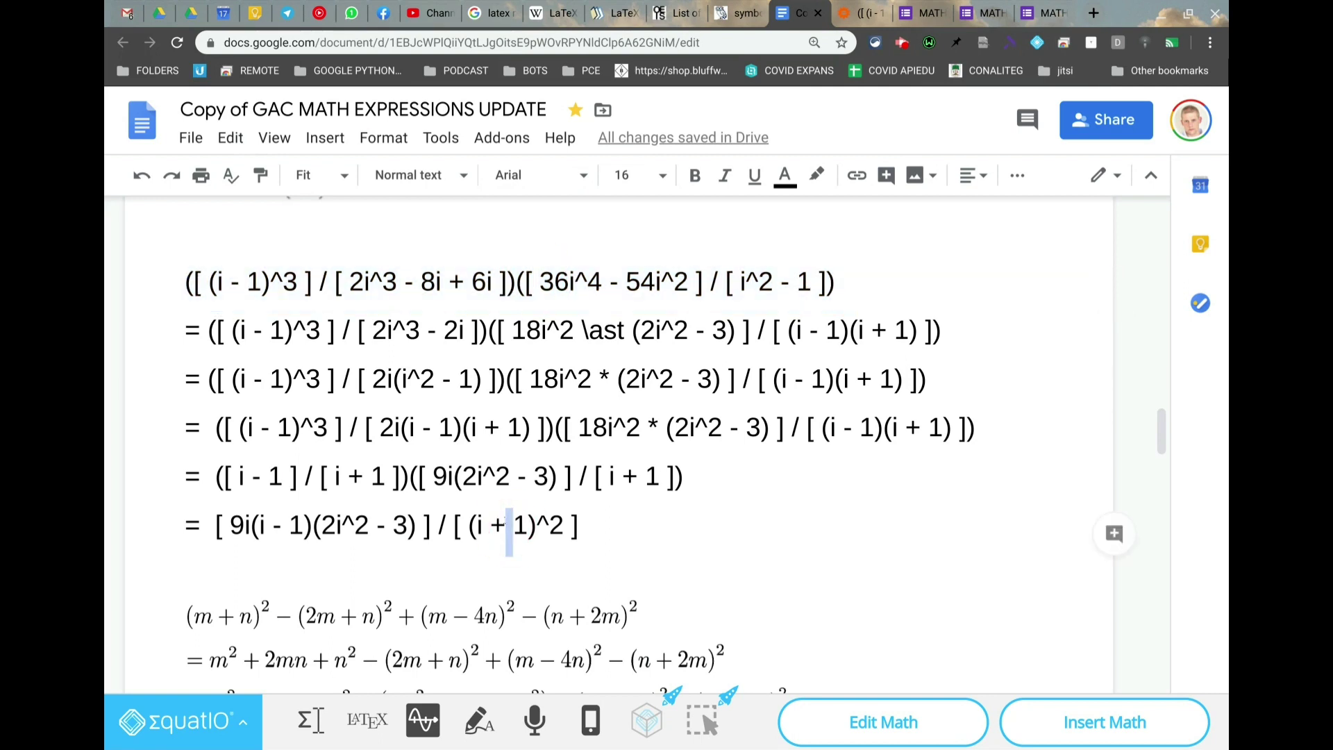
left_click(175, 327)
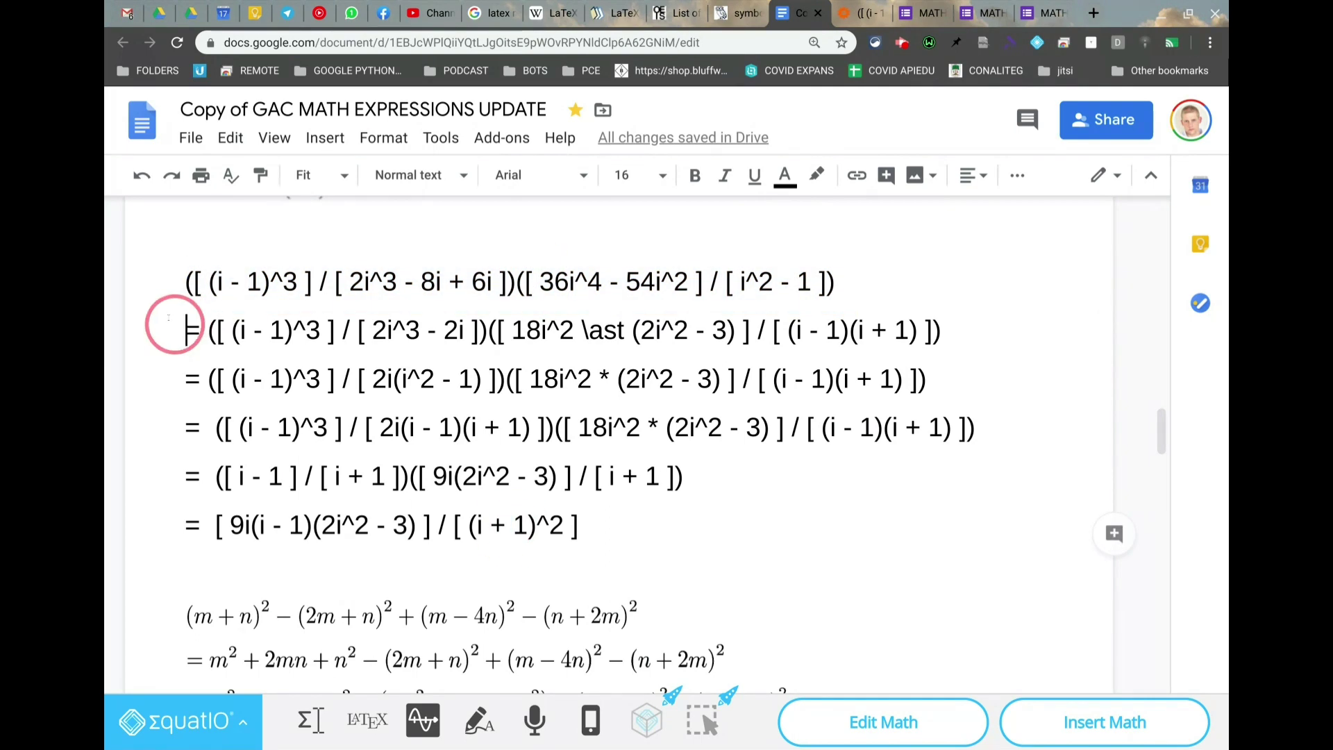
left_click(698, 476, "shift")
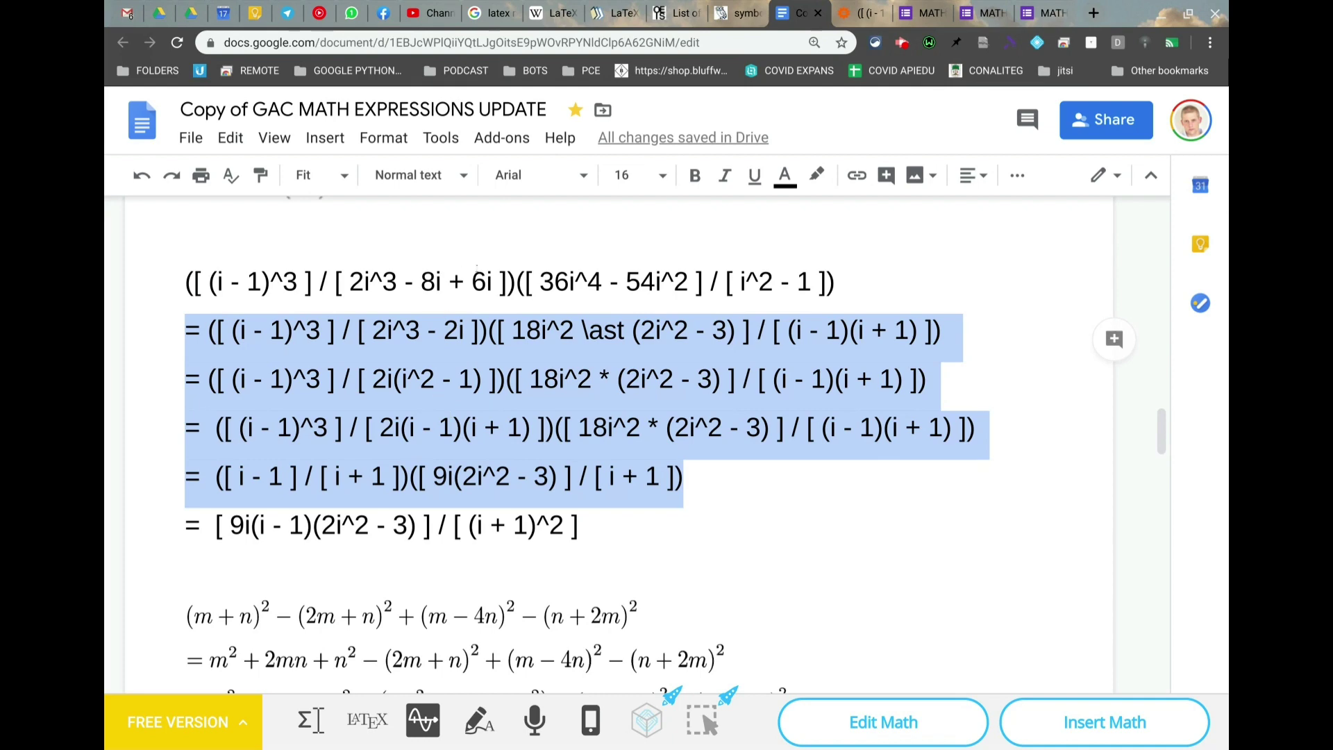
Resubmit the worked example's first typed line in WolframAlpha and examine how its input is rendered as fractions
triple_click(472, 282)
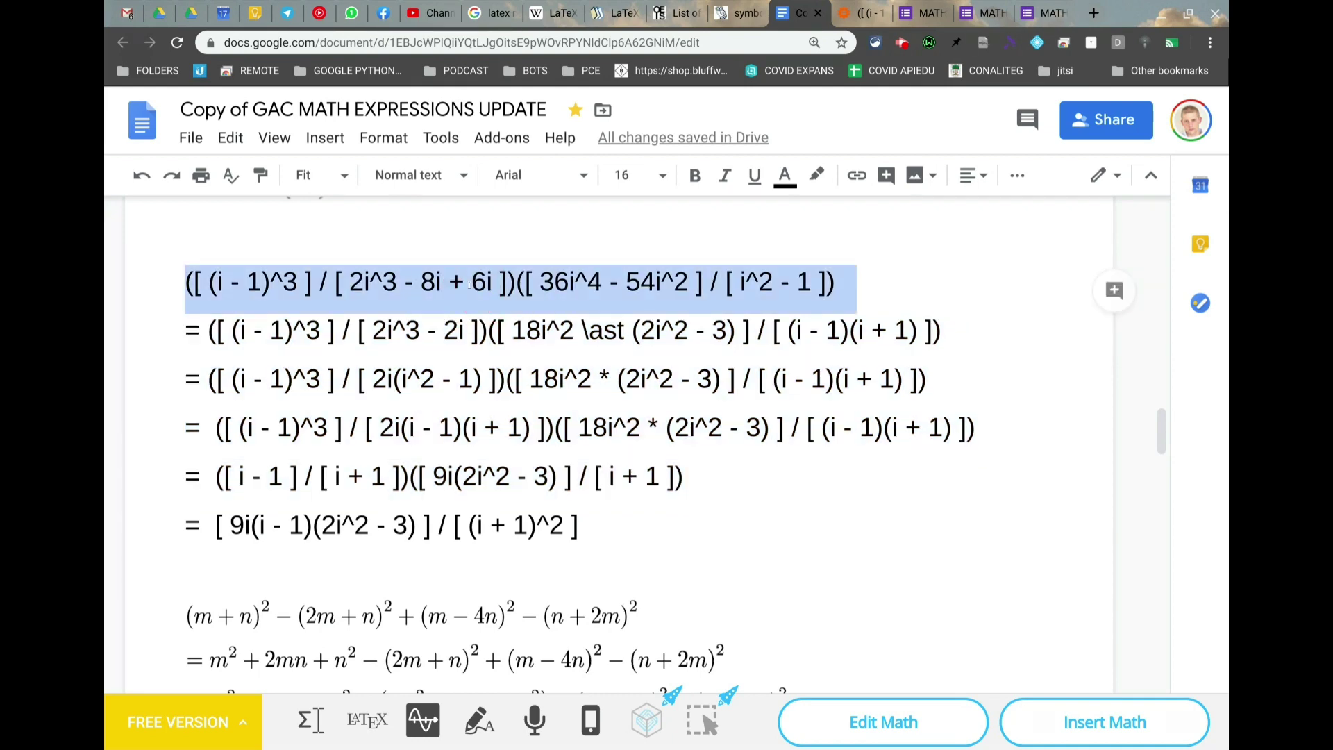
left_click(861, 9)
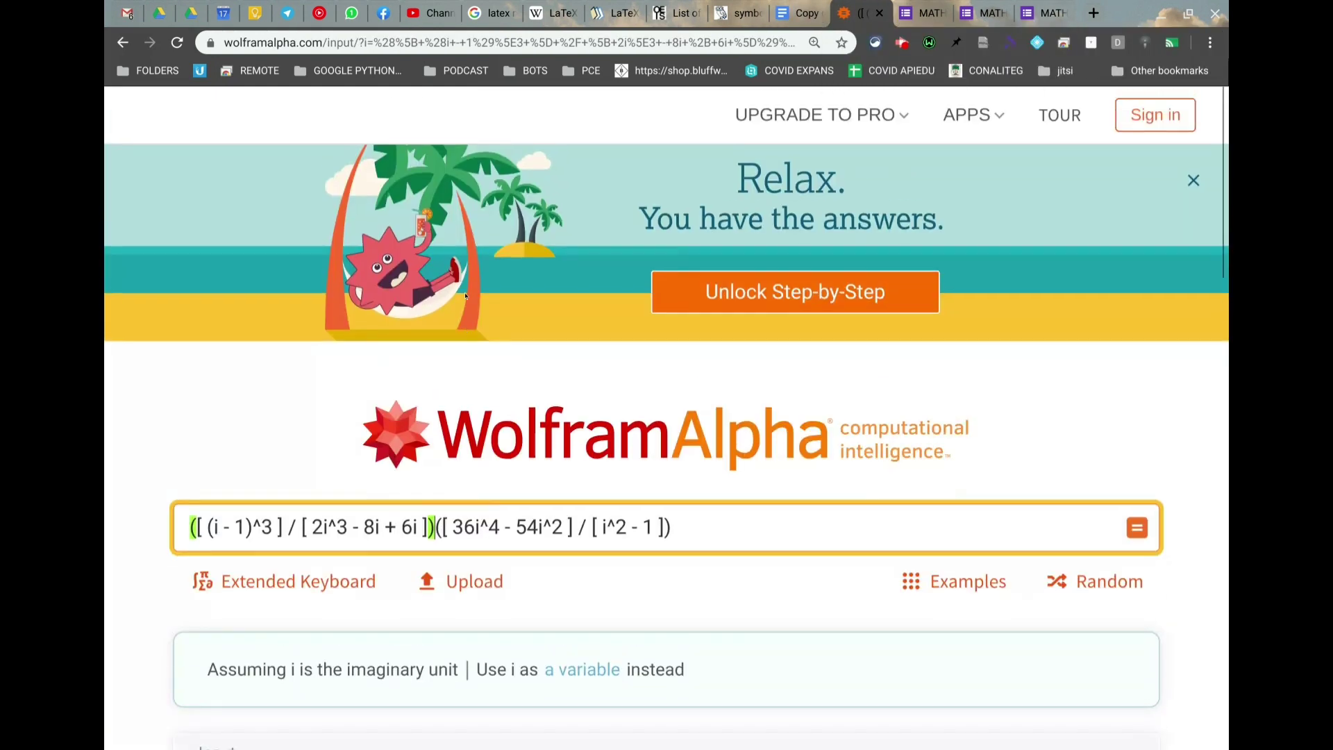
left_click(483, 526)
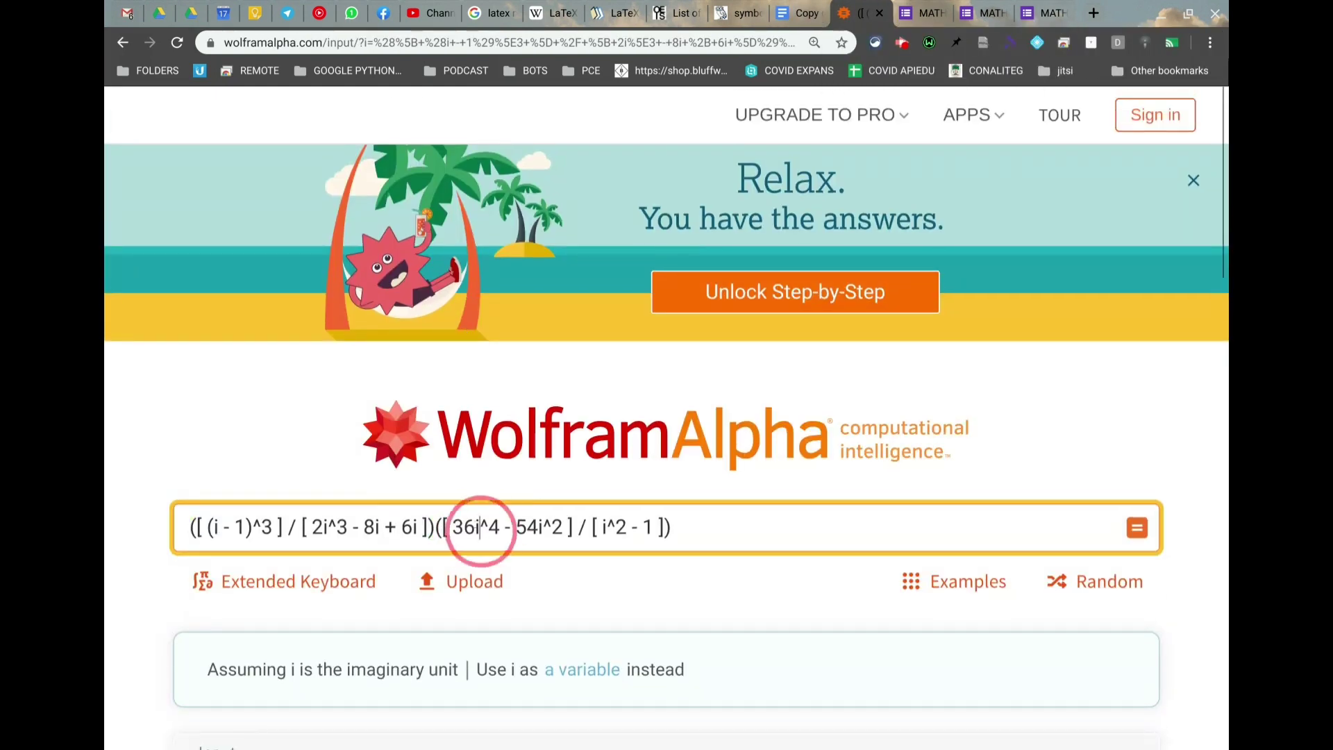
key("ctrl+a")
key("ctrl+x")
key("ctrl+v")
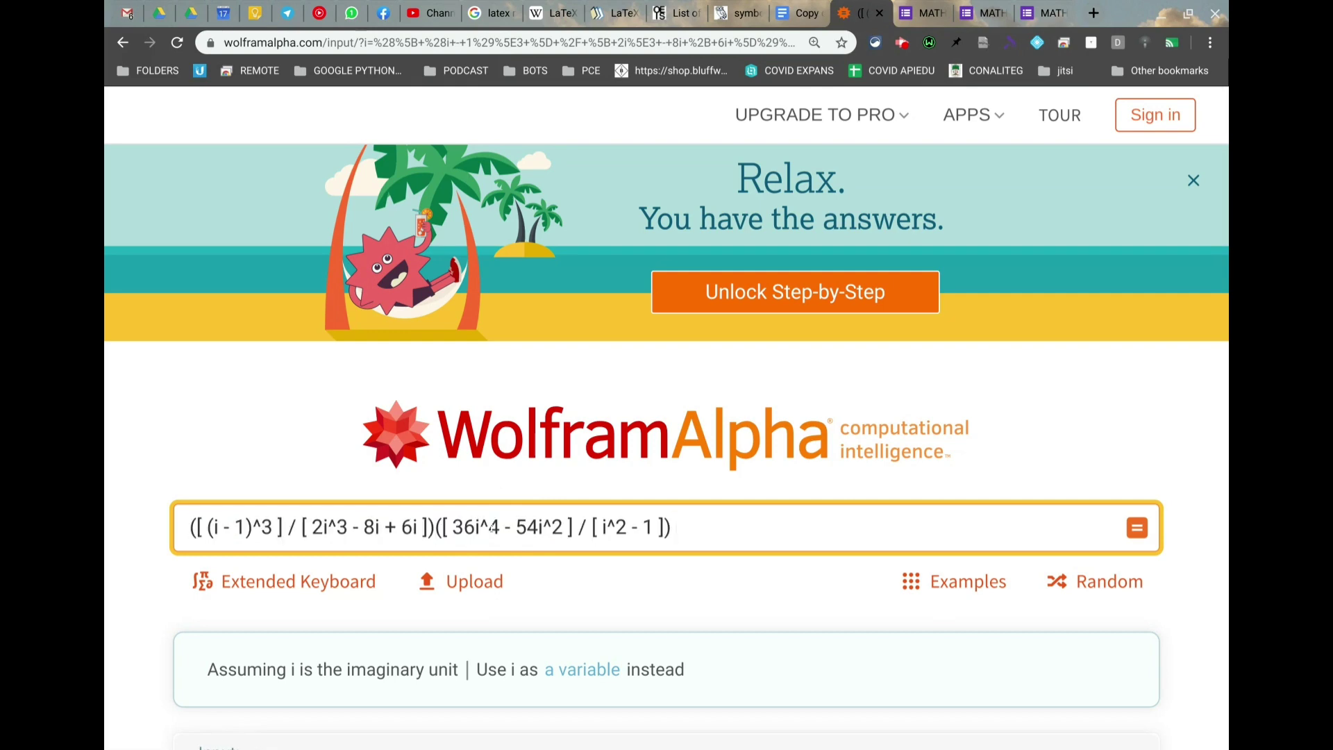
key("Return")
scroll(577, 416, "down", 3)
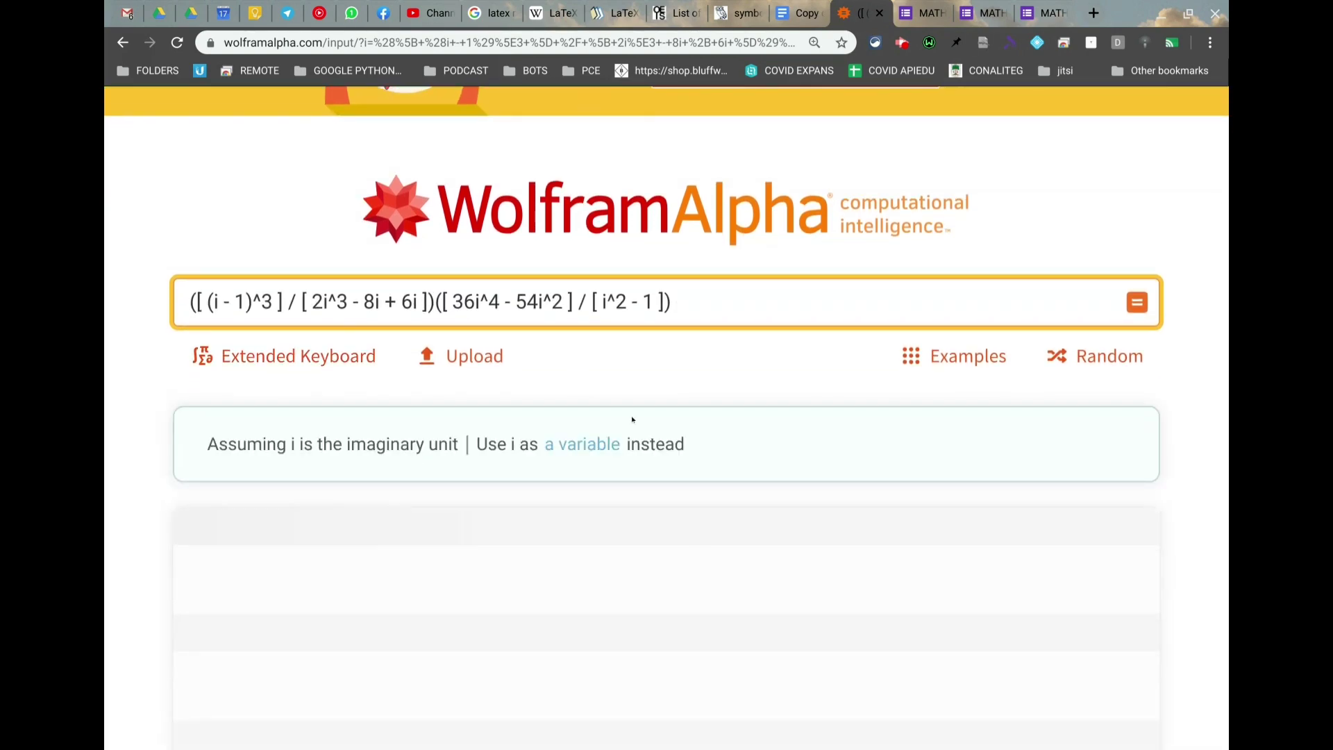
scroll(494, 419, "down", 2)
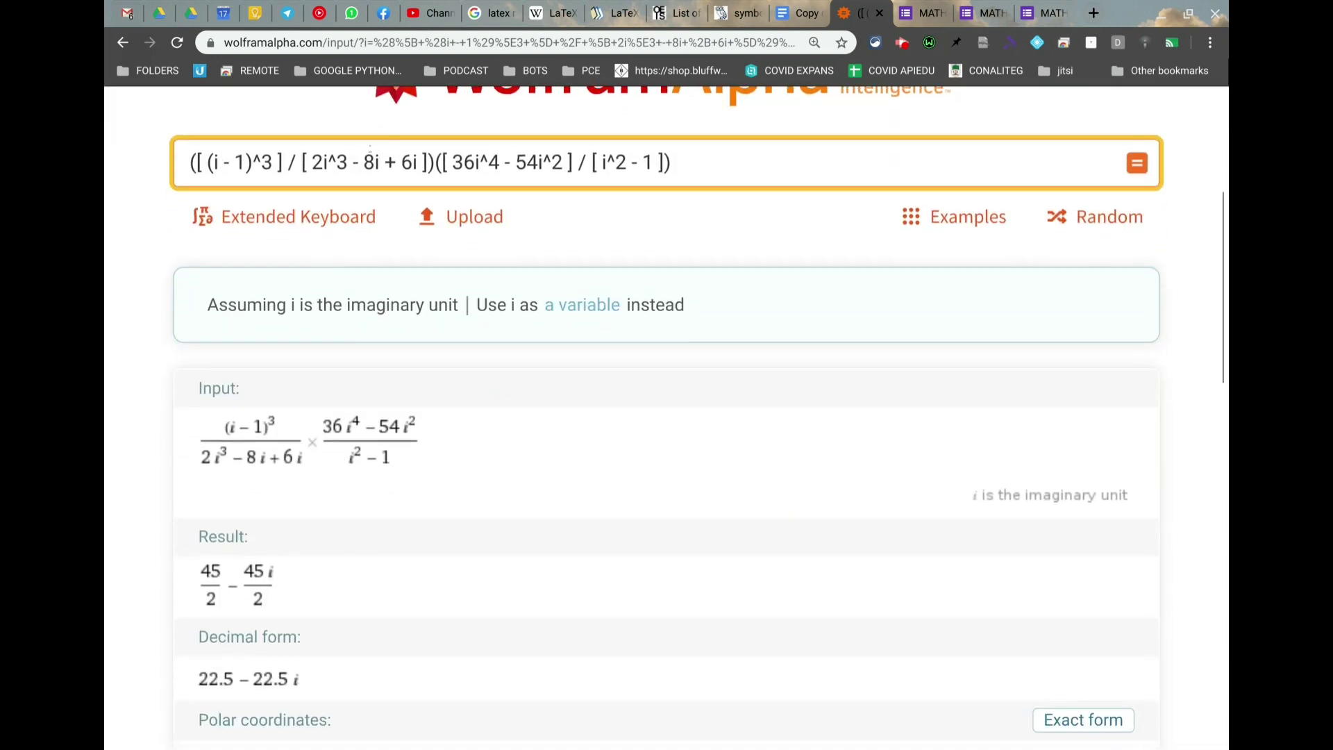
mouse_move(277, 446)
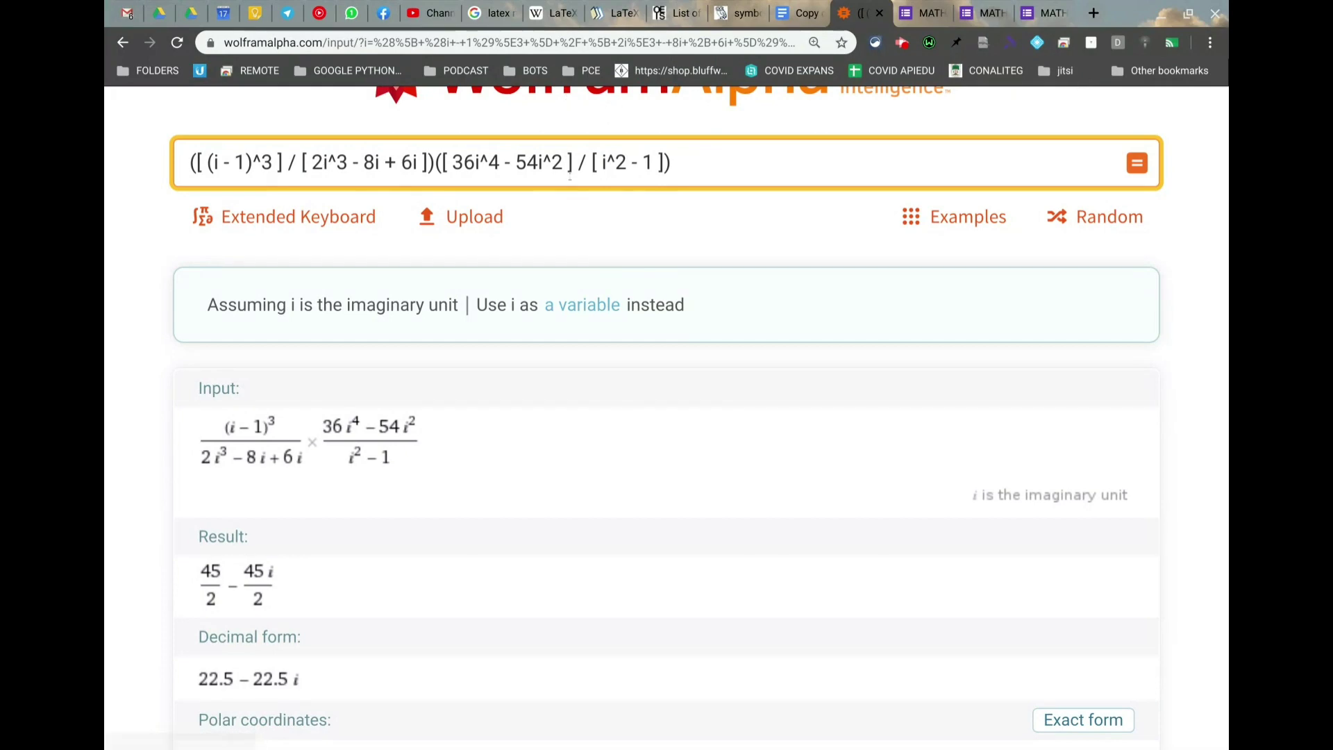
Back in the guide, highlight the final expression [ 9i(i - 1)(2i^2 - 3) ] / [ (i + 1)^2 ], then the intermediate lines above it
left_click(798, 13)
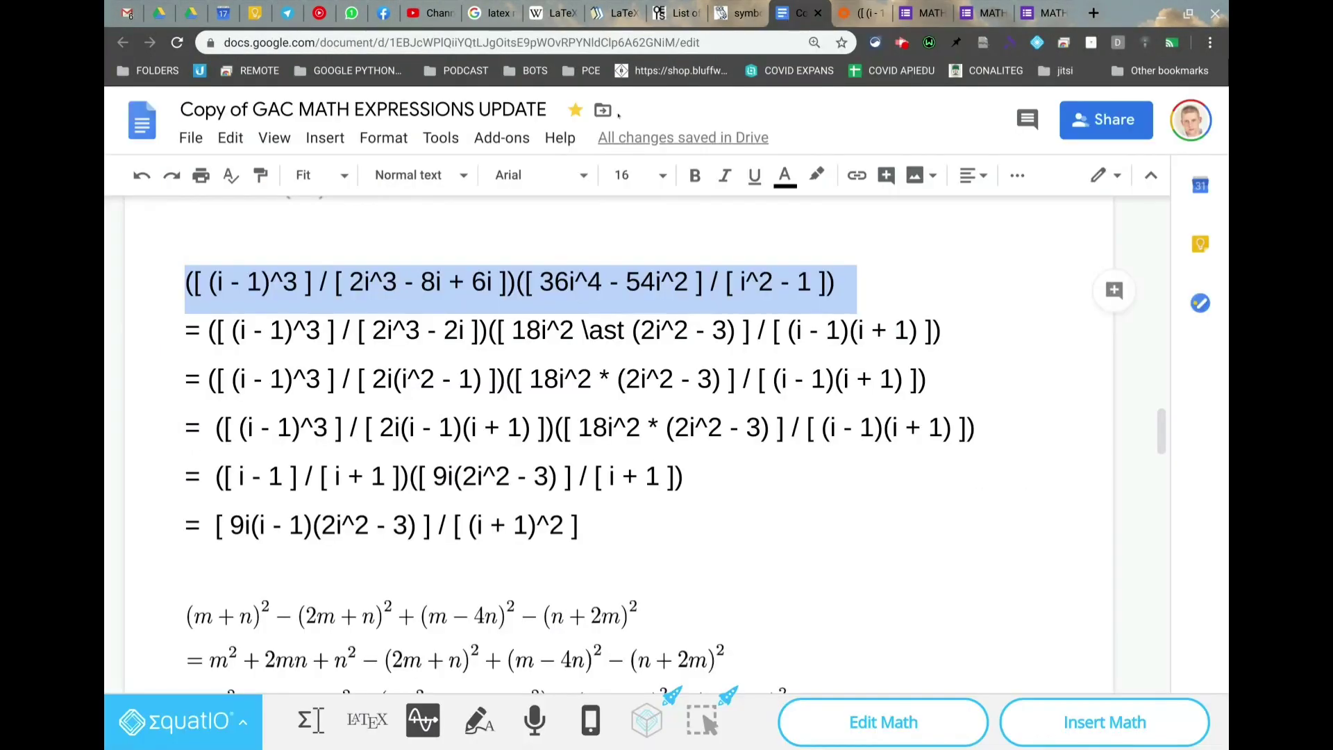
left_click(522, 330)
left_click(583, 526)
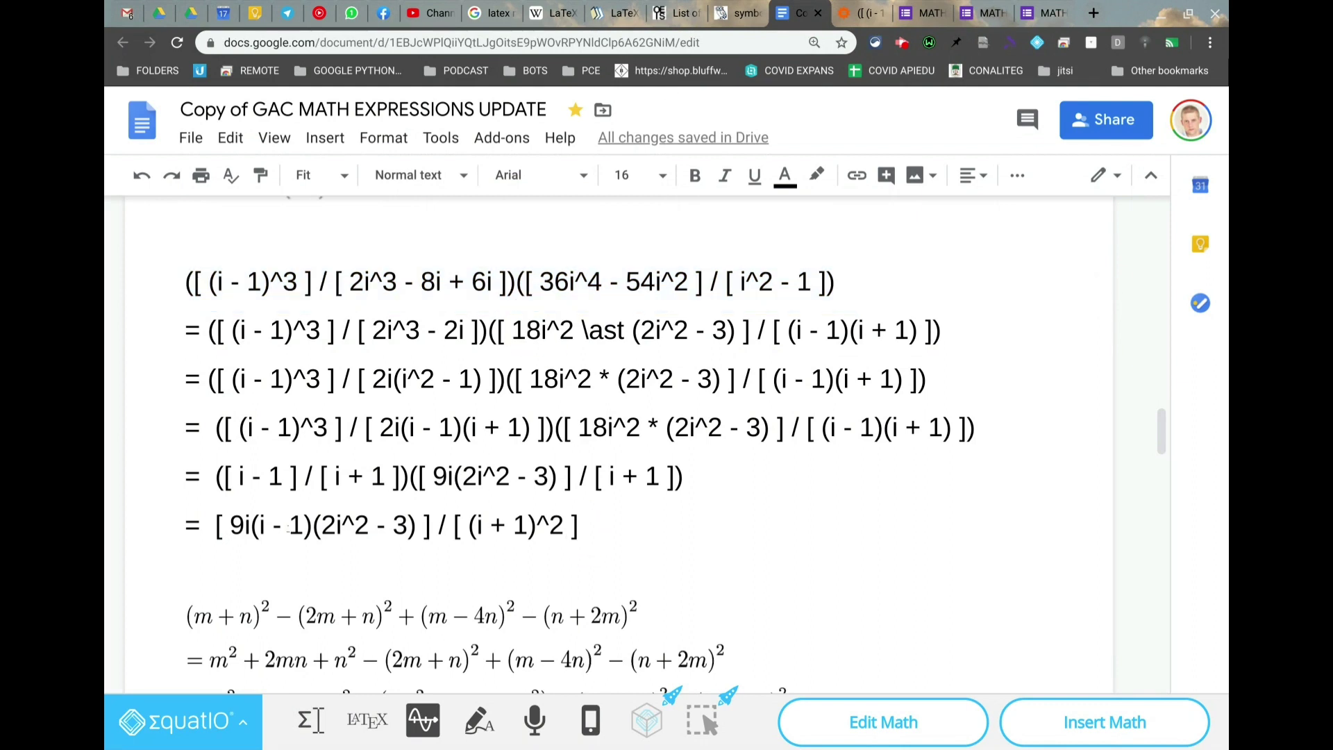
left_click(213, 527, "shift")
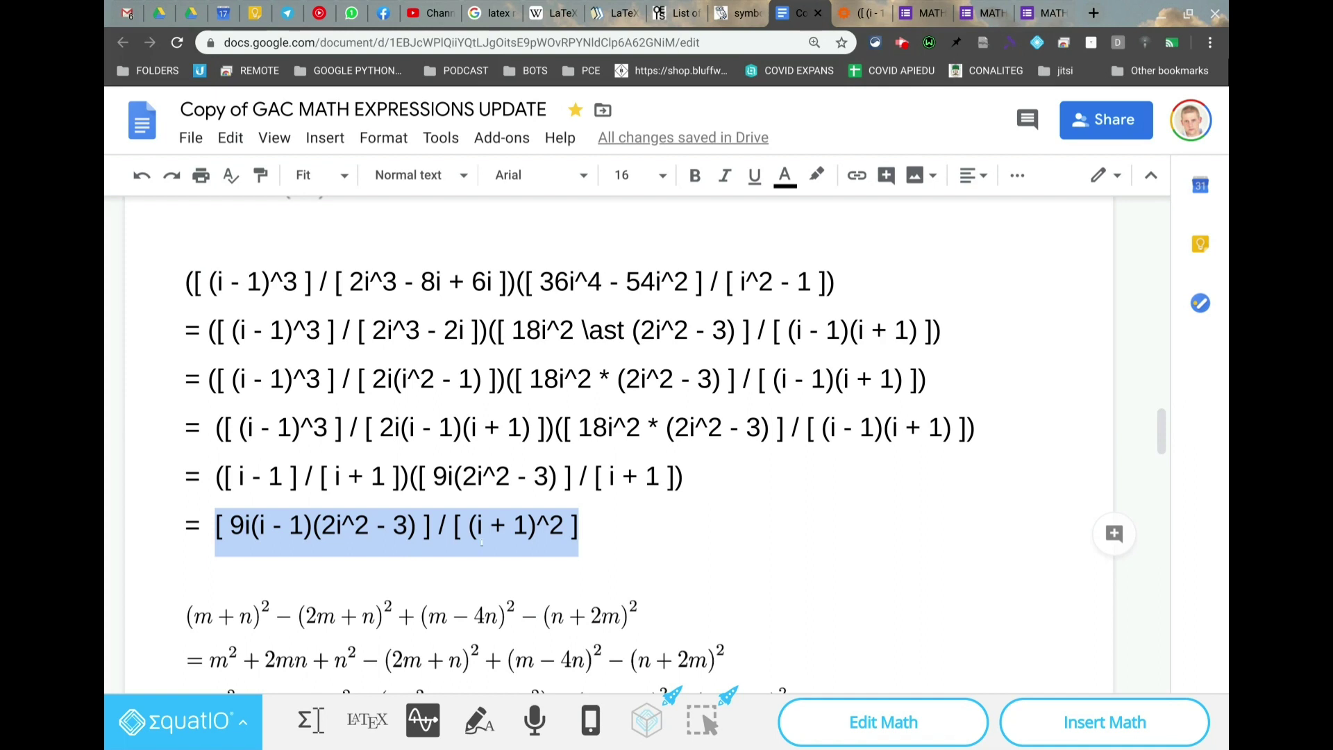
left_click(208, 331)
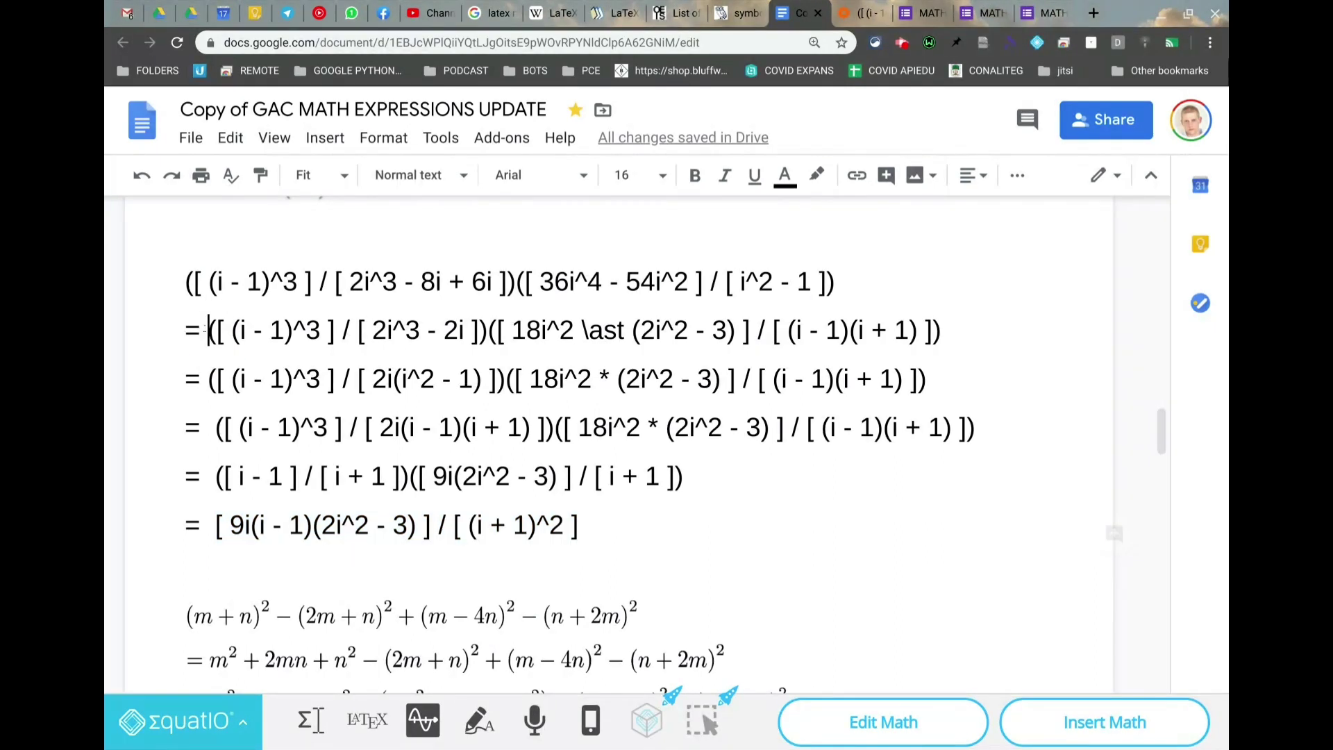
left_click(691, 477, "shift")
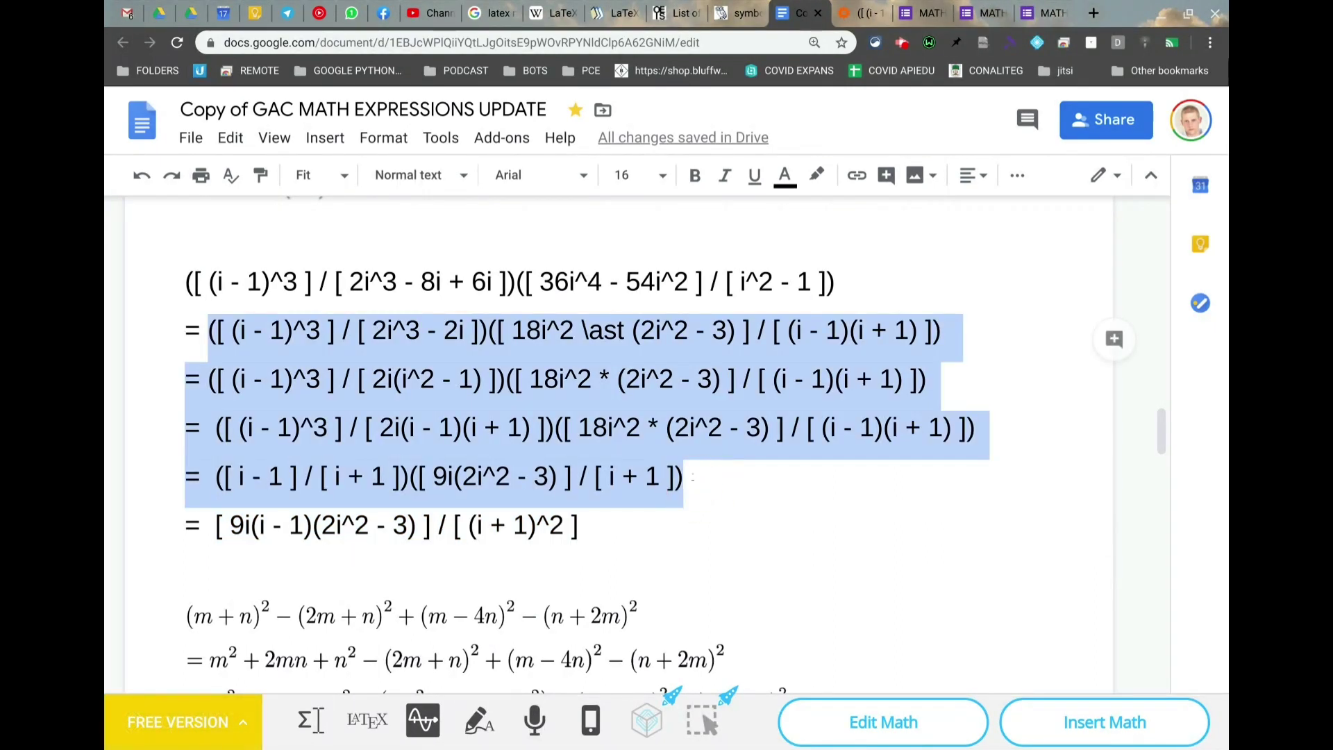
Highlight the submitted expression in WolframAlpha, then return to the guide and reselect the four intermediate lines of the worked example
key("ctrl+Tab")
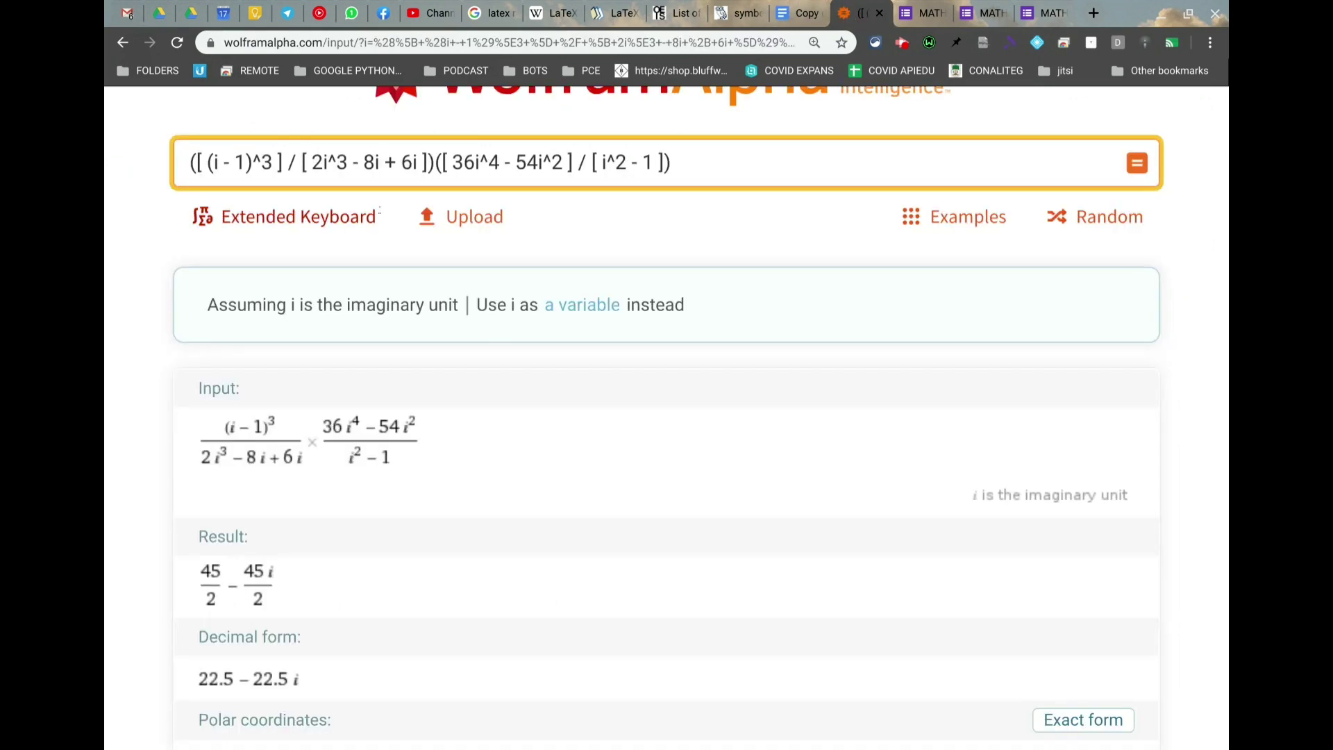
triple_click(501, 164)
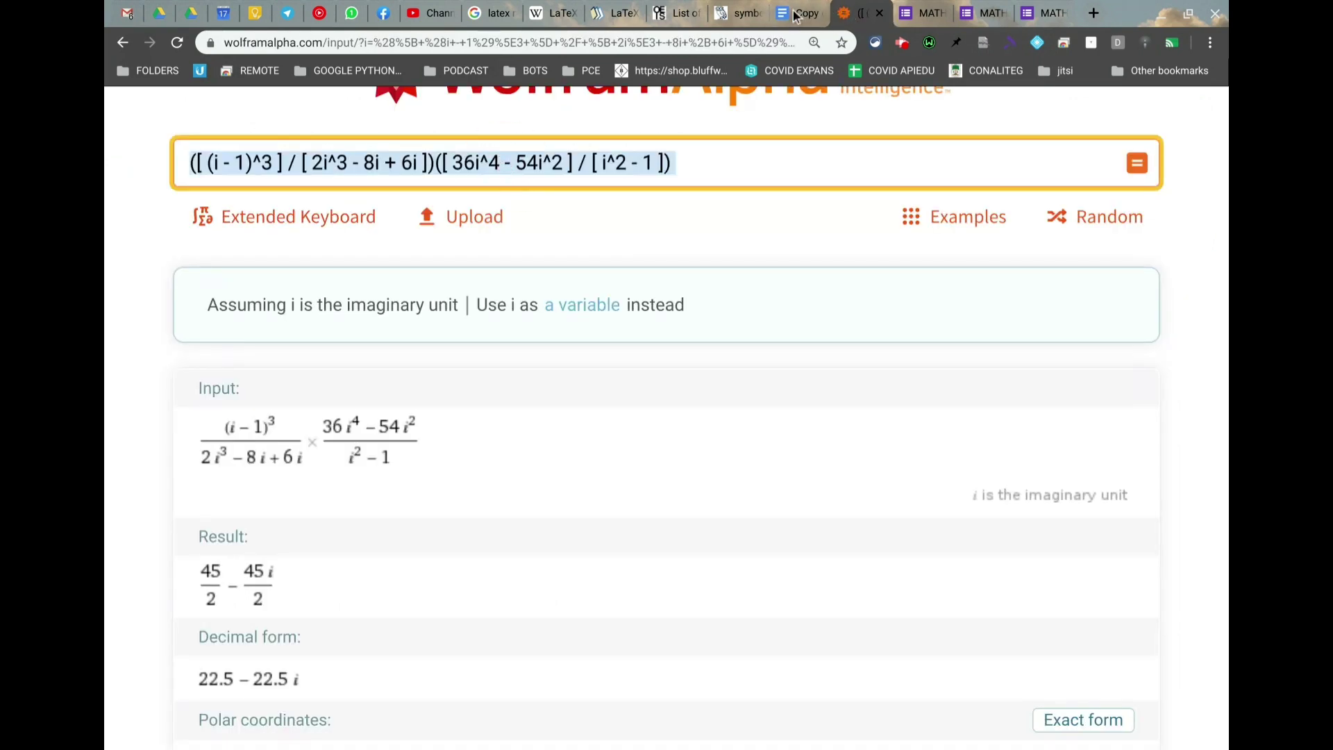
key("ctrl+shift+Tab")
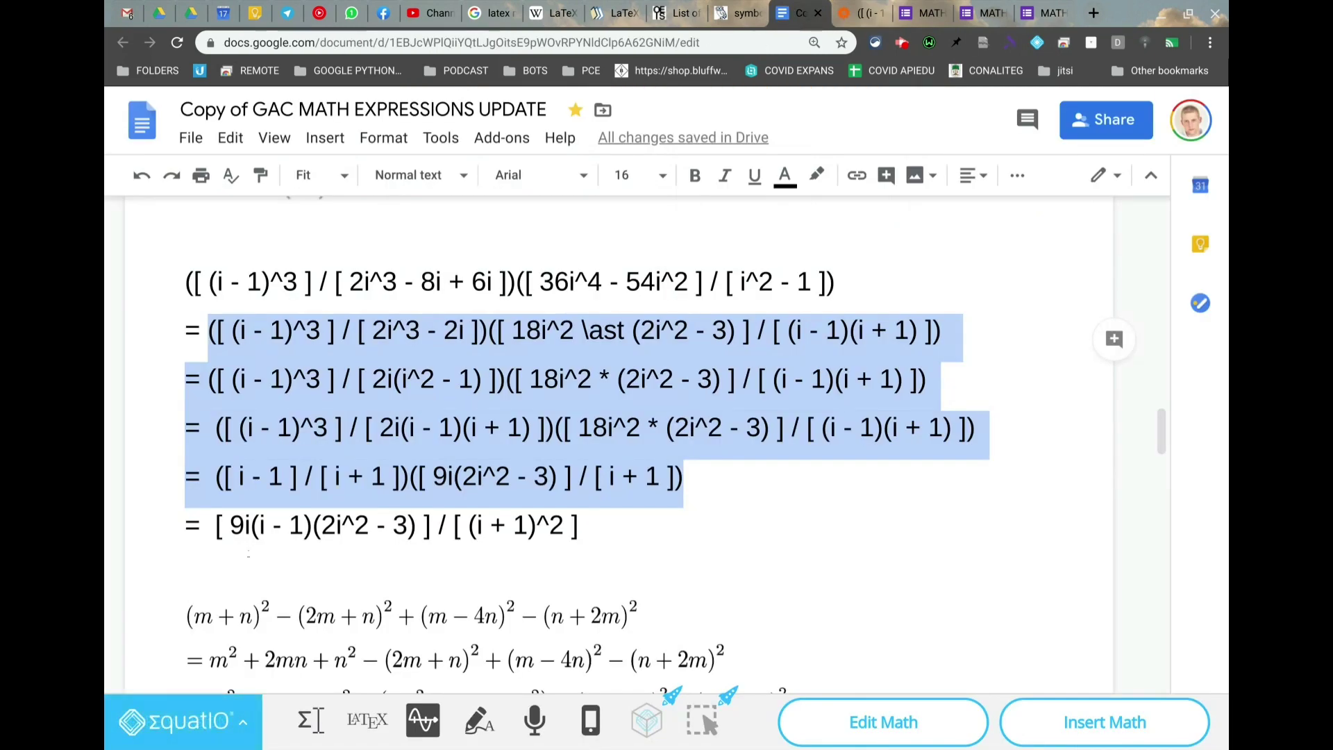
left_click(209, 330)
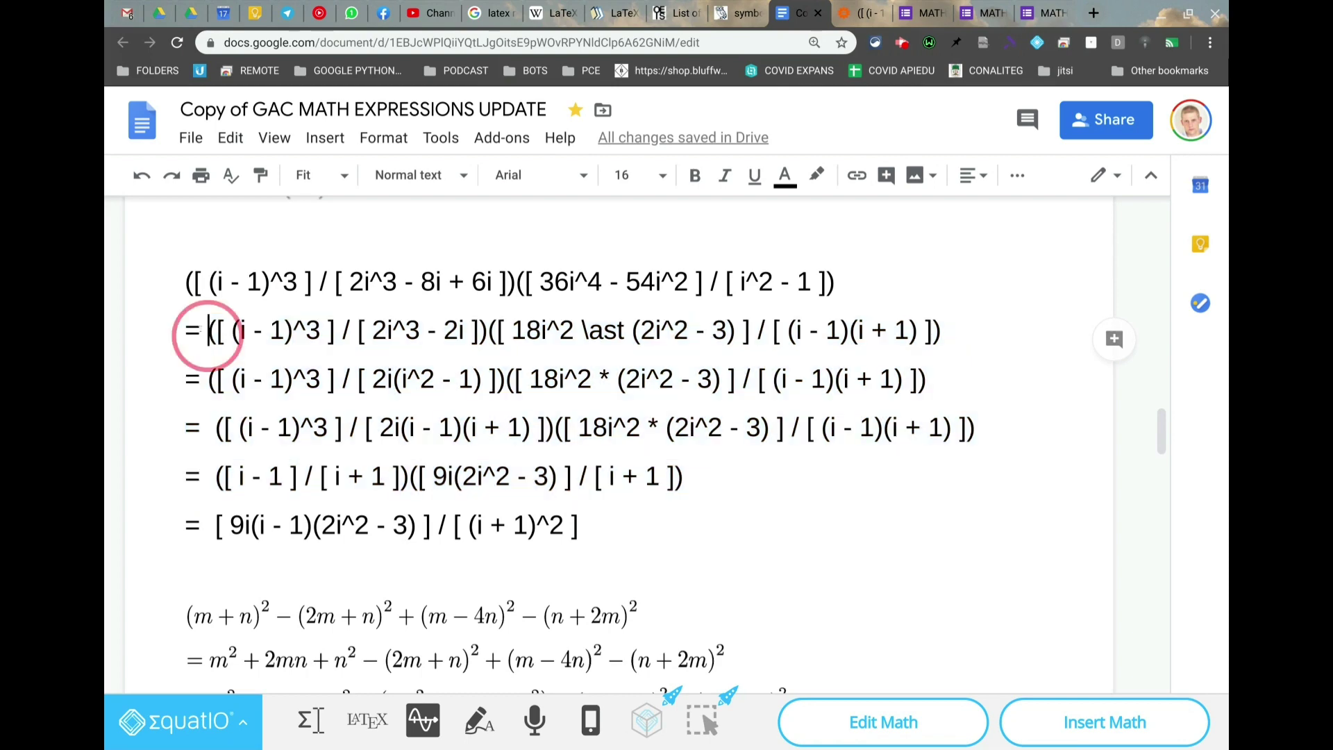
left_click(684, 474, "shift")
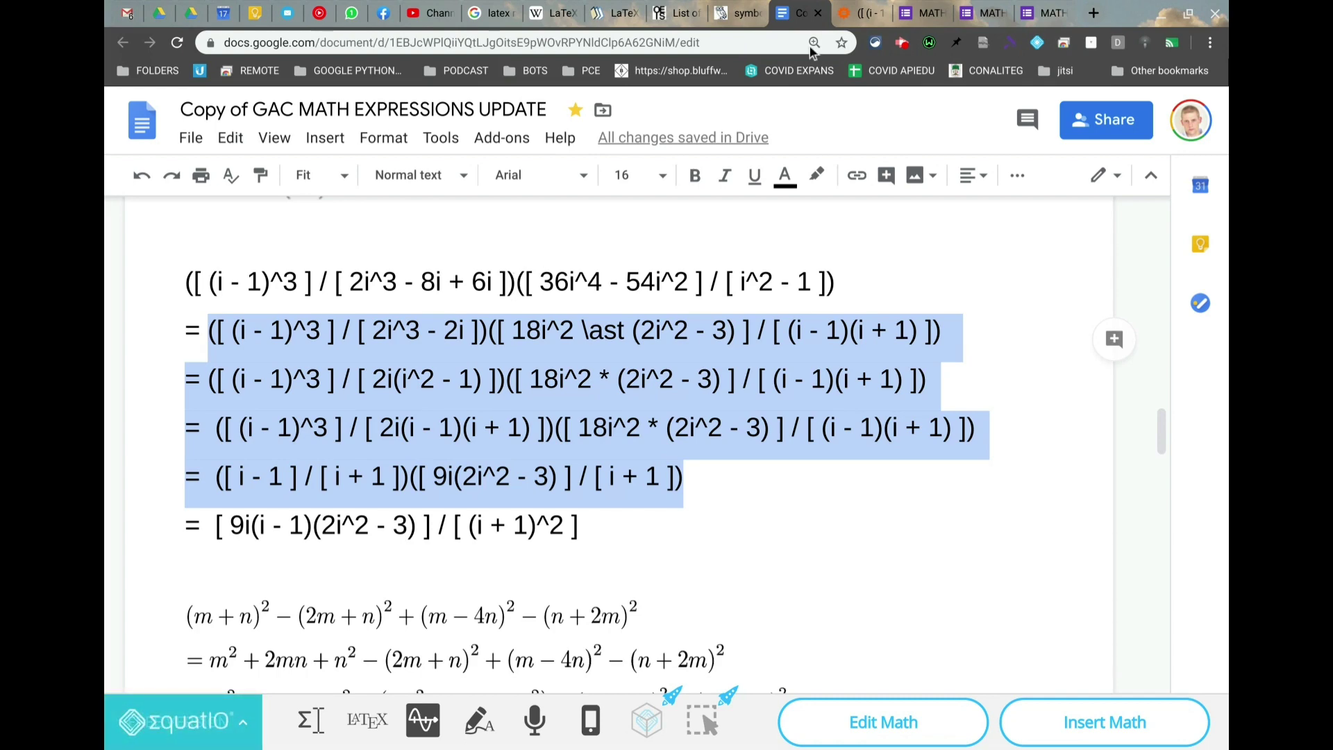
Switch to the MATH quiz in Google Forms, look over its step questions, and highlight the expression in the form description
left_click(920, 14)
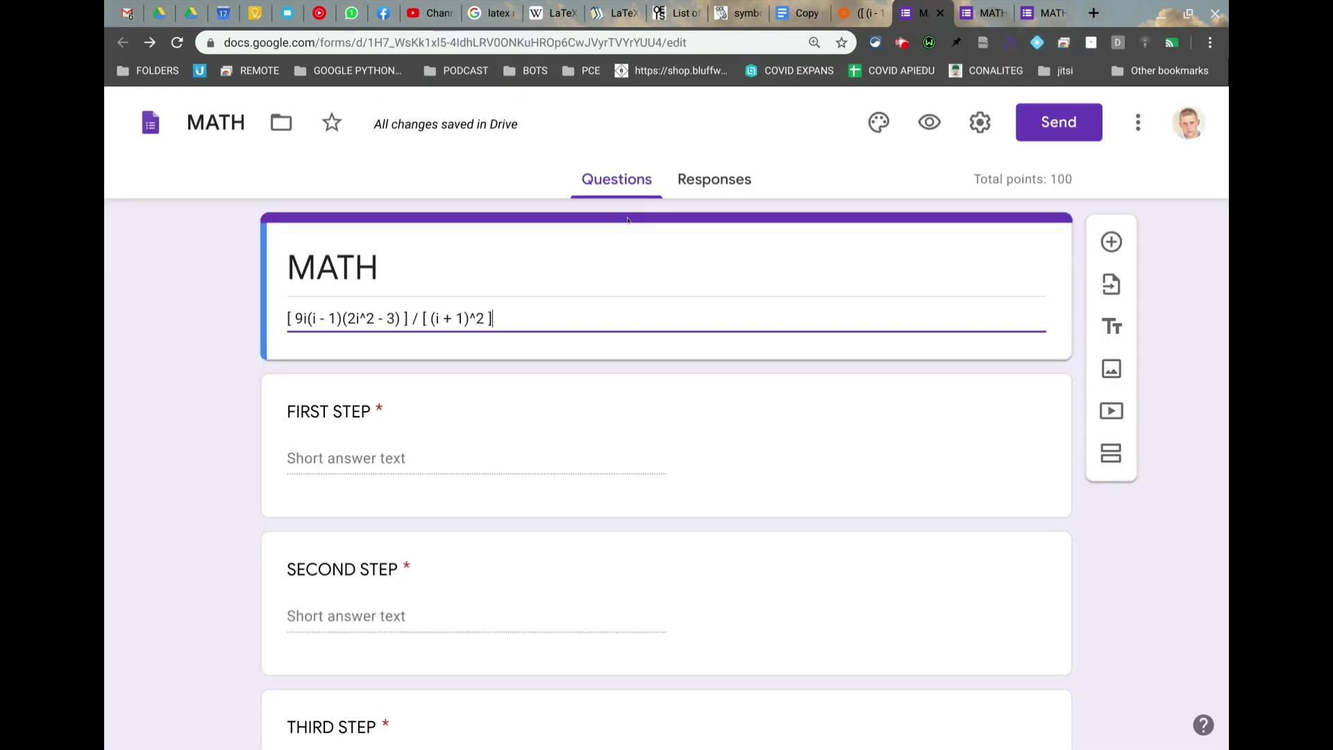
scroll(600, 355, "down", 4)
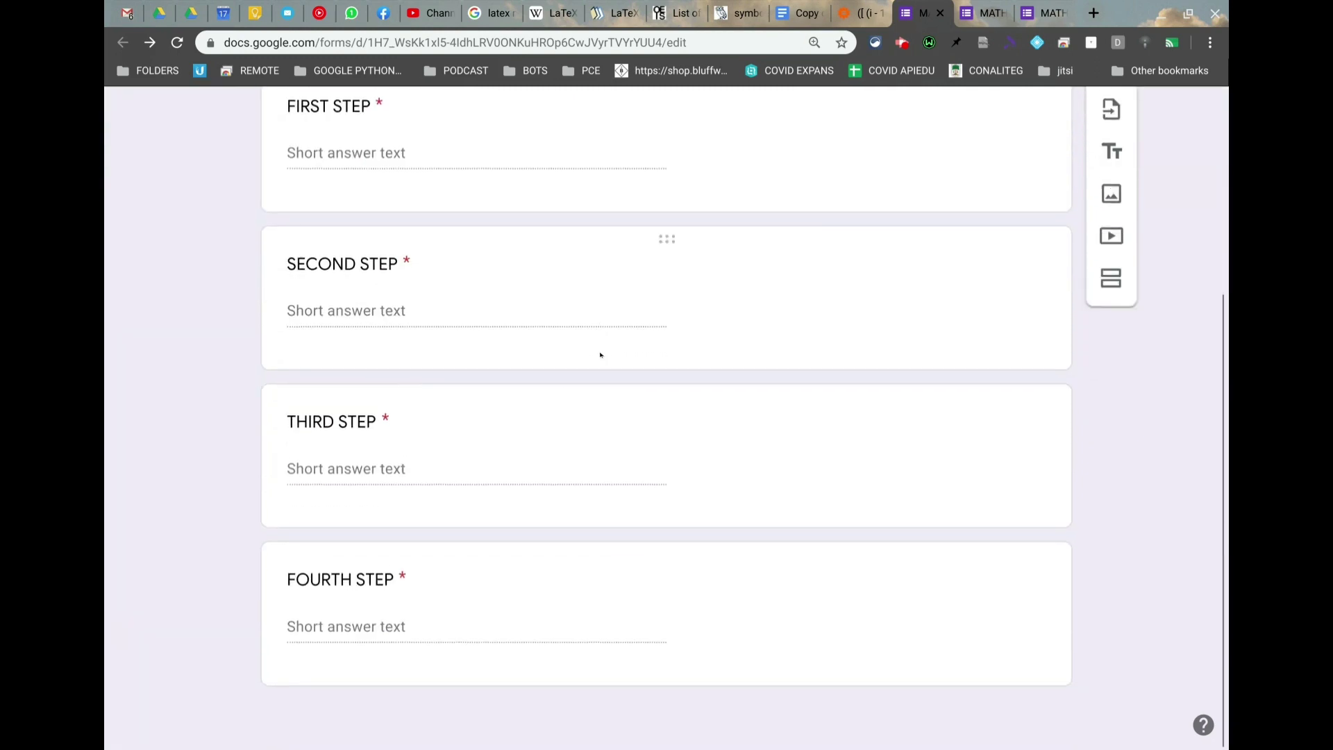
scroll(600, 353, "up", 4)
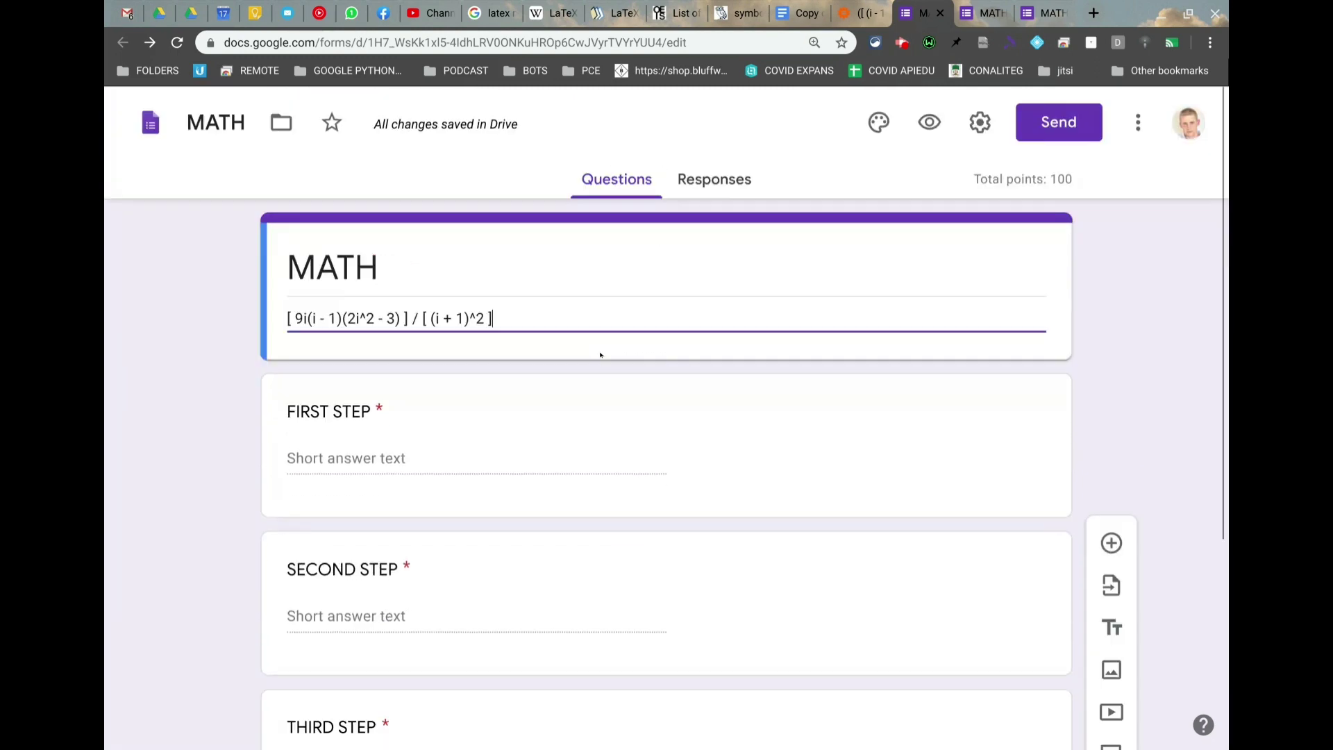
double_click(348, 268)
triple_click(381, 321)
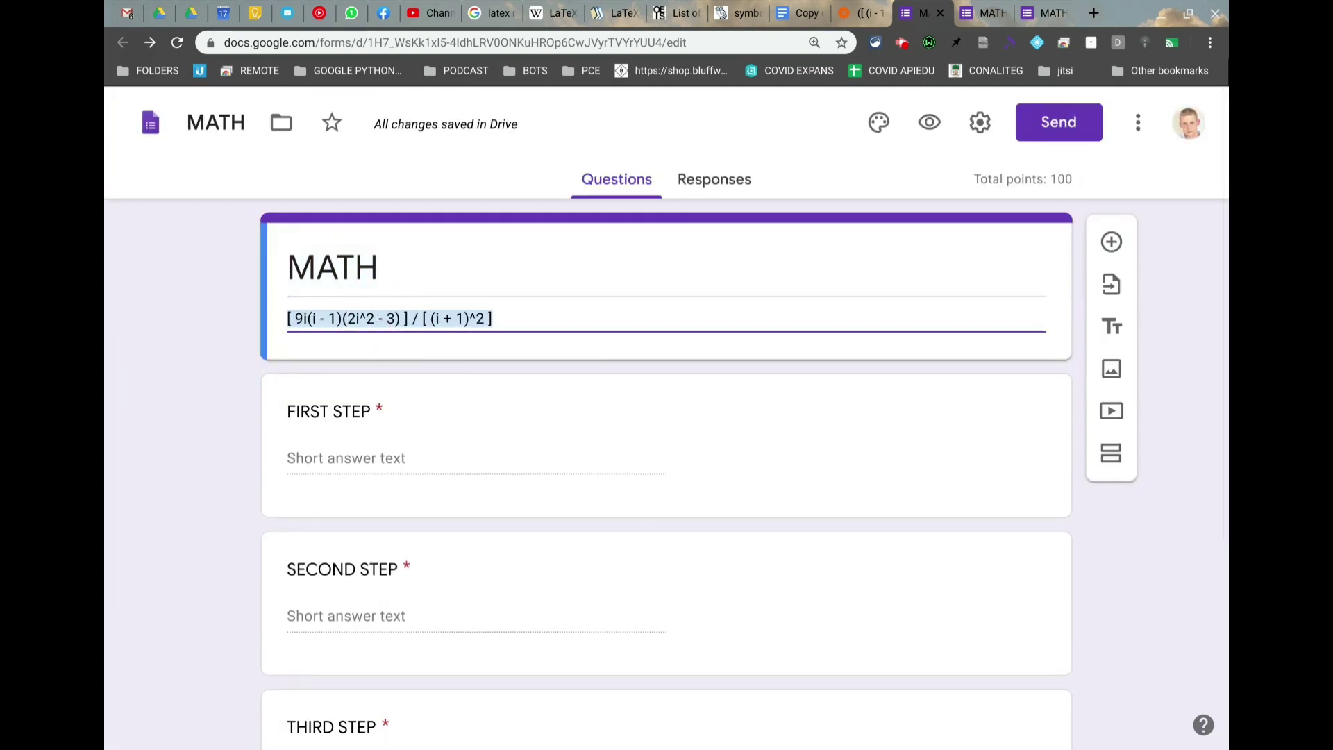
Expand the FIRST STEP question to examine its correct answers, and look over the remaining step questions
left_click(474, 465)
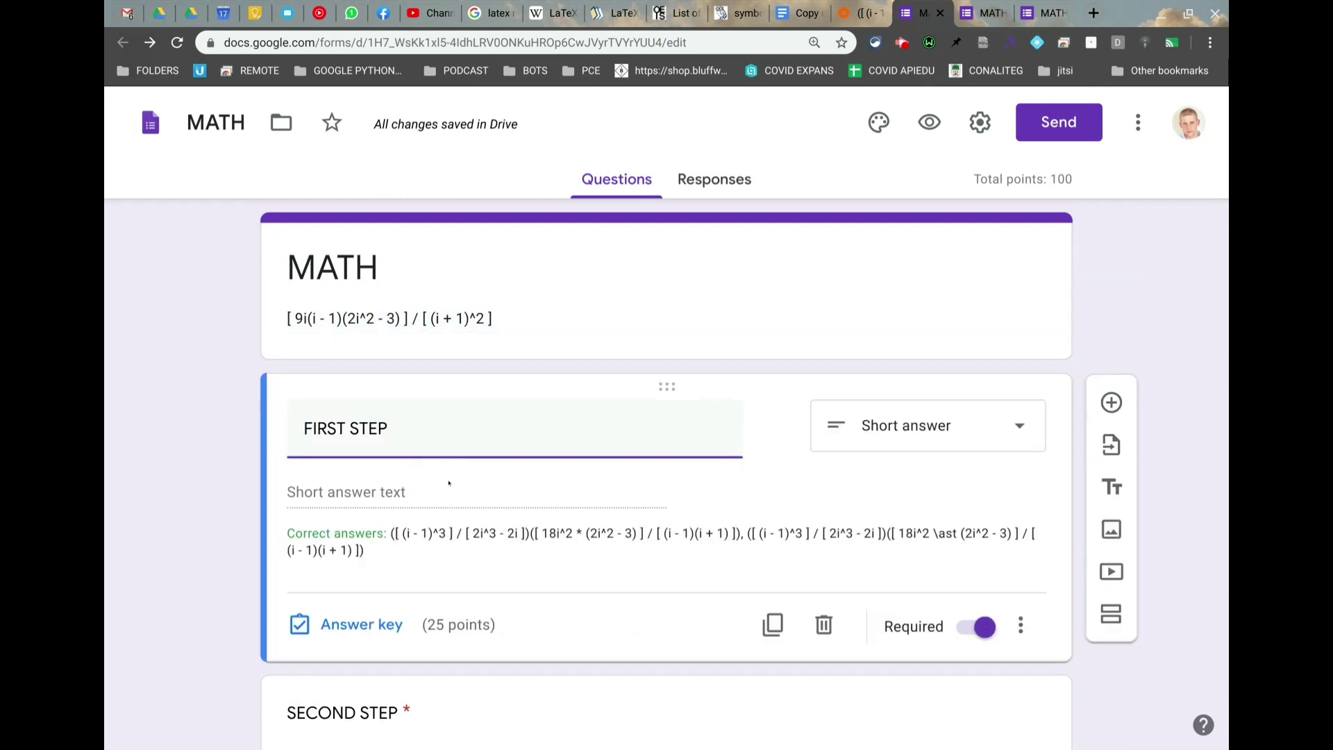
scroll(449, 483, "down", 3)
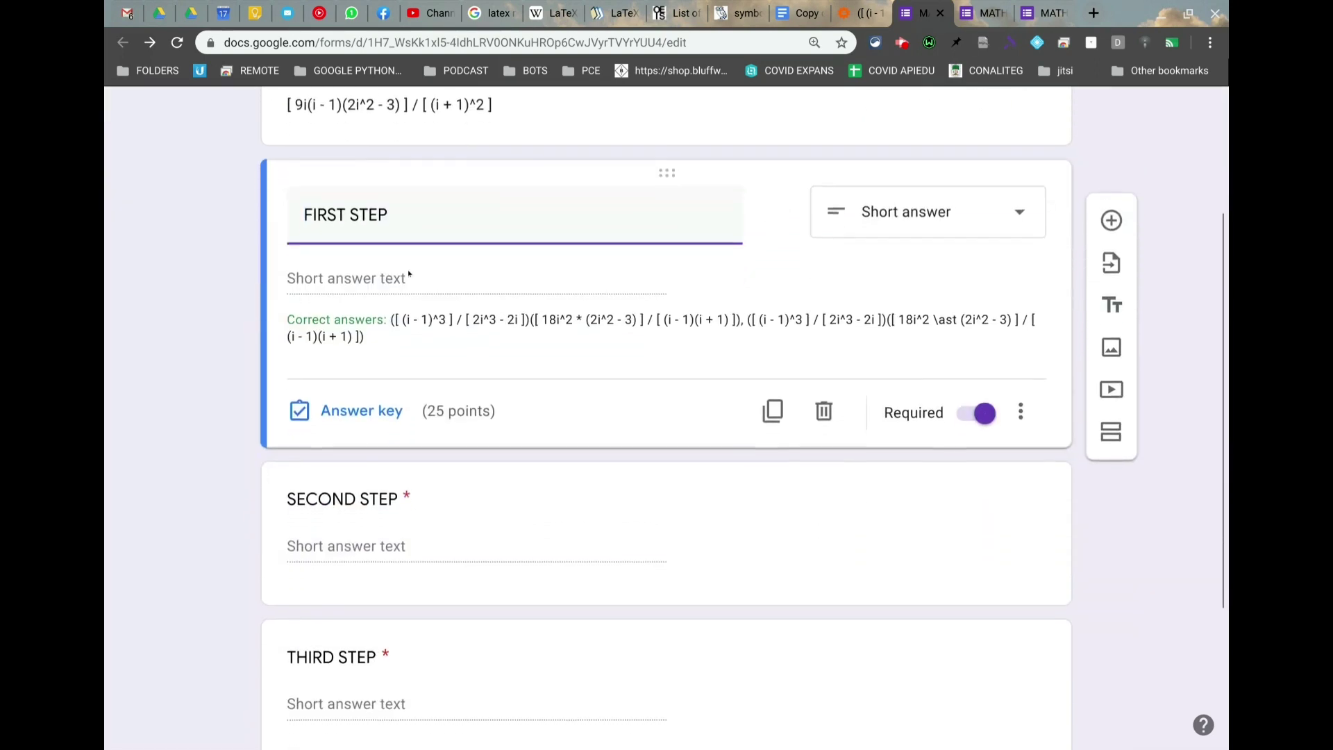
scroll(409, 274, "down", 1)
scroll(344, 534, "down", 2)
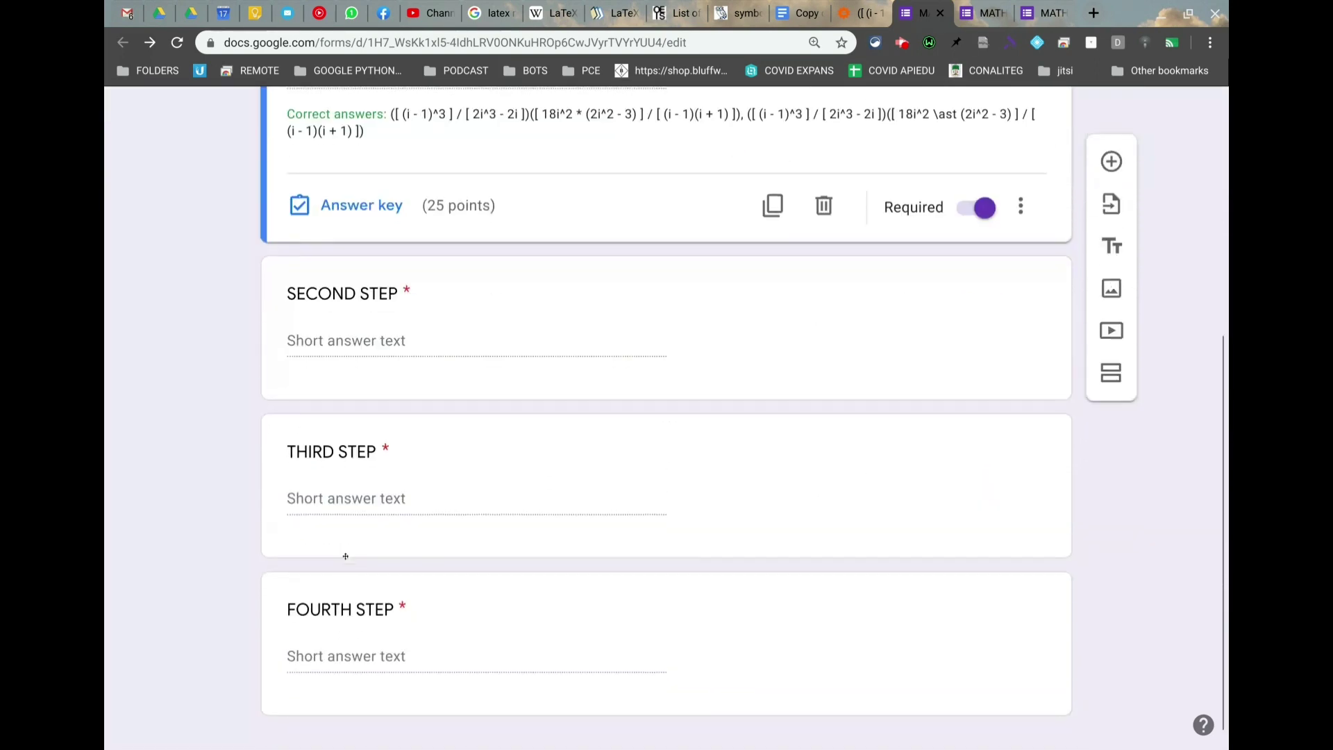
Open the answer key of the FIRST STEP question and inspect the end of its first accepted answer
scroll(345, 552, "up", 5)
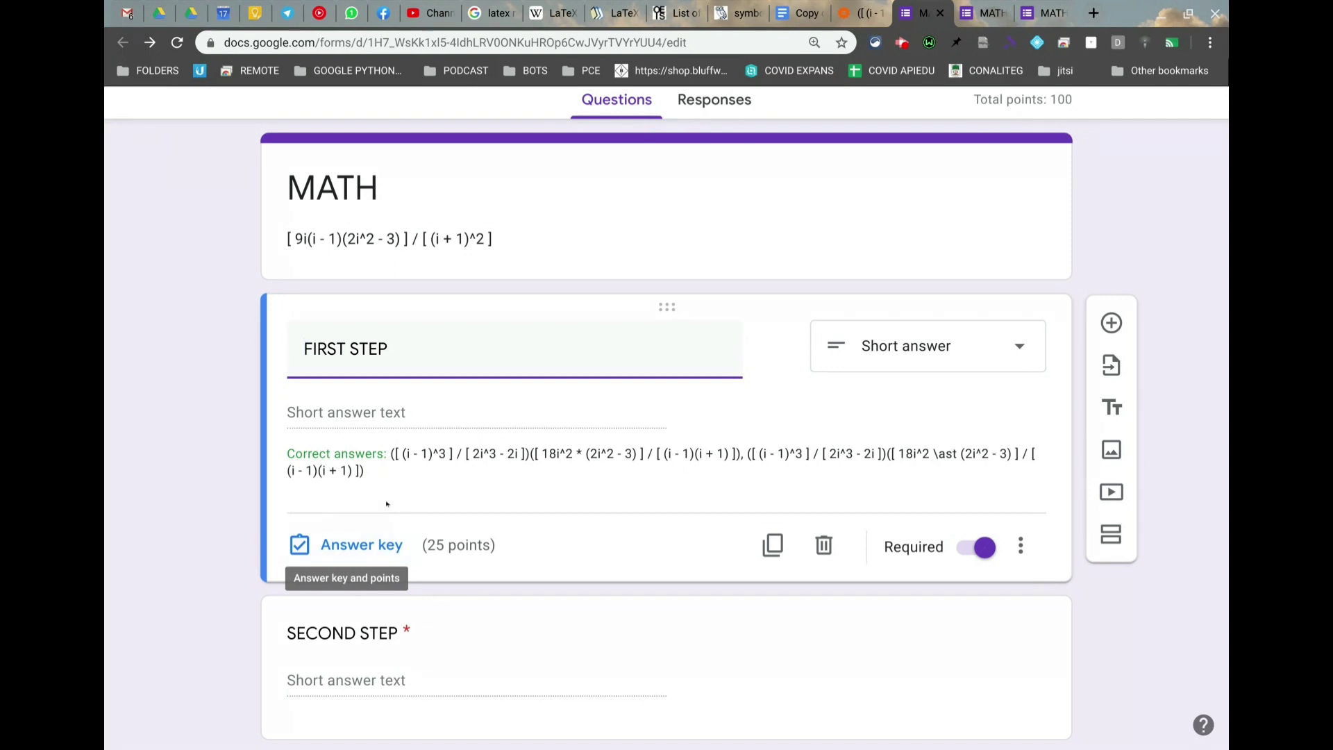
left_click(363, 545)
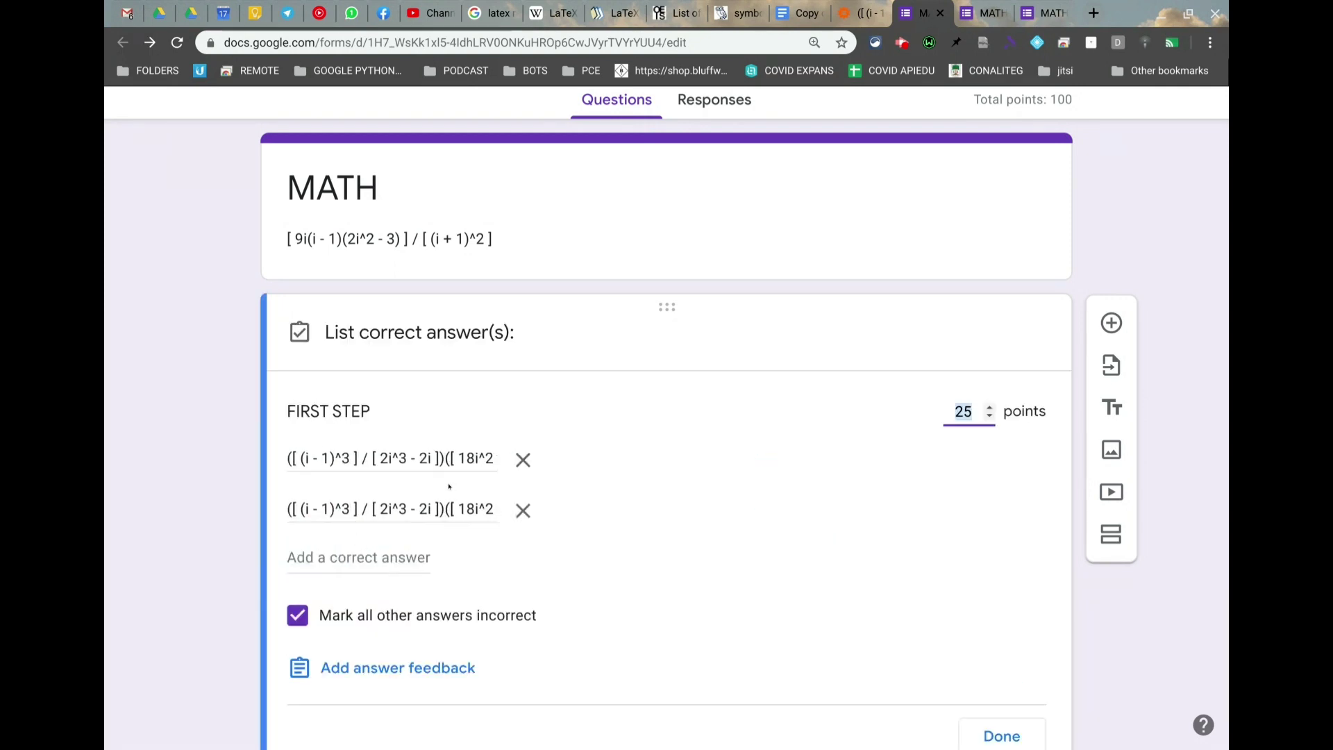
triple_click(351, 457)
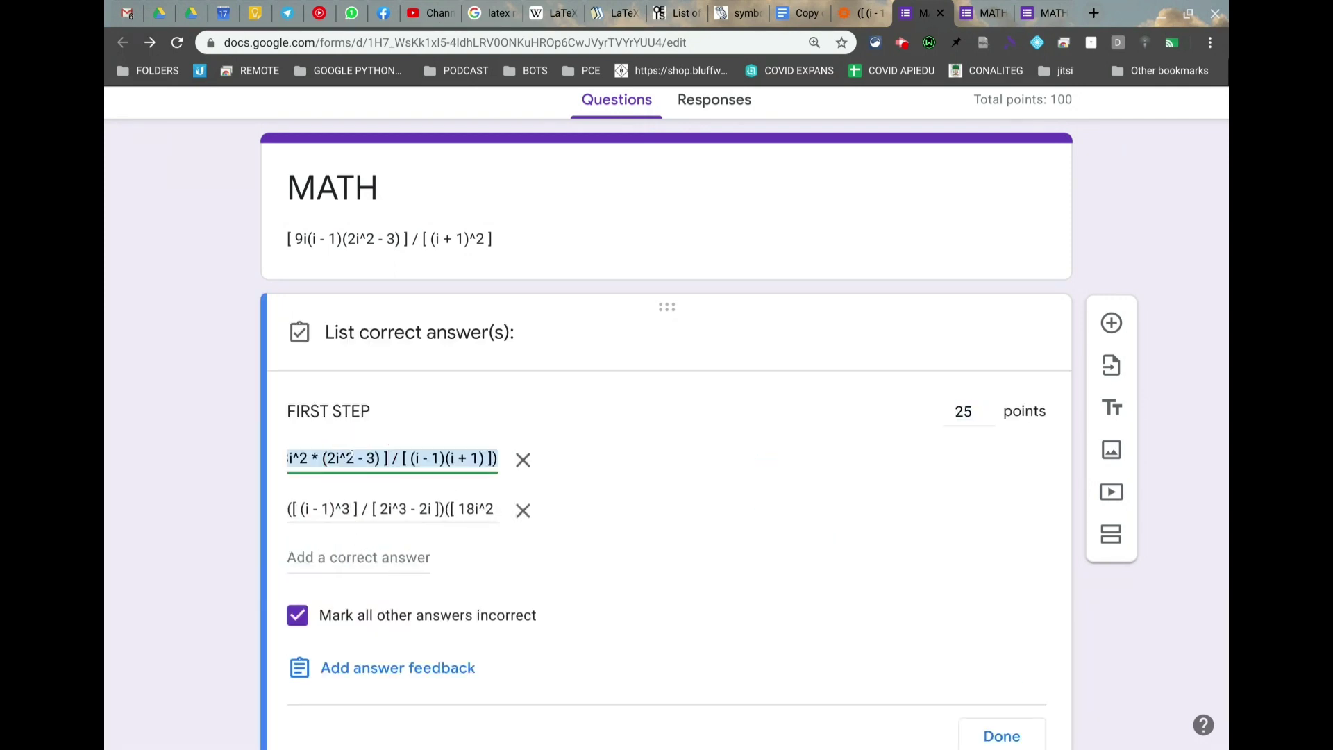
left_click(394, 458)
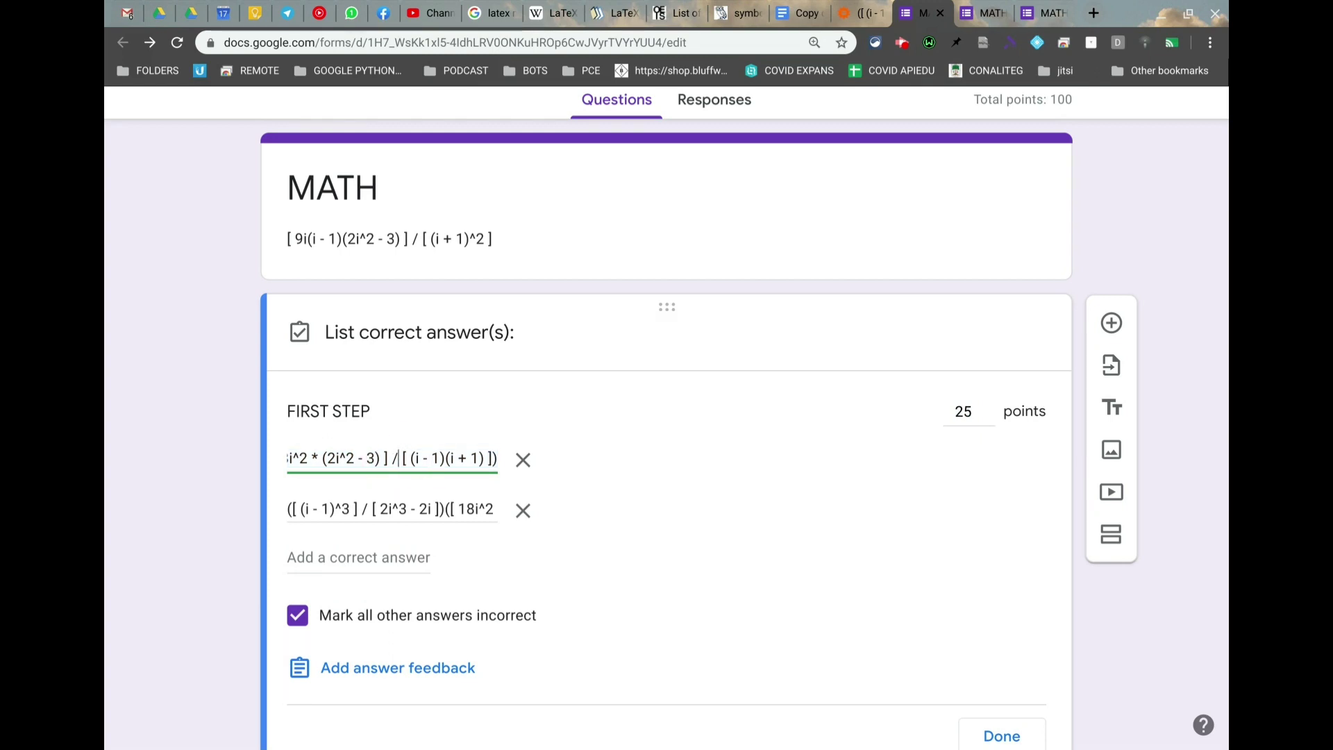
In the guide's notation table, find and select the typed form a^m * b^n
left_click(792, 13)
scroll(456, 510, "up", 15)
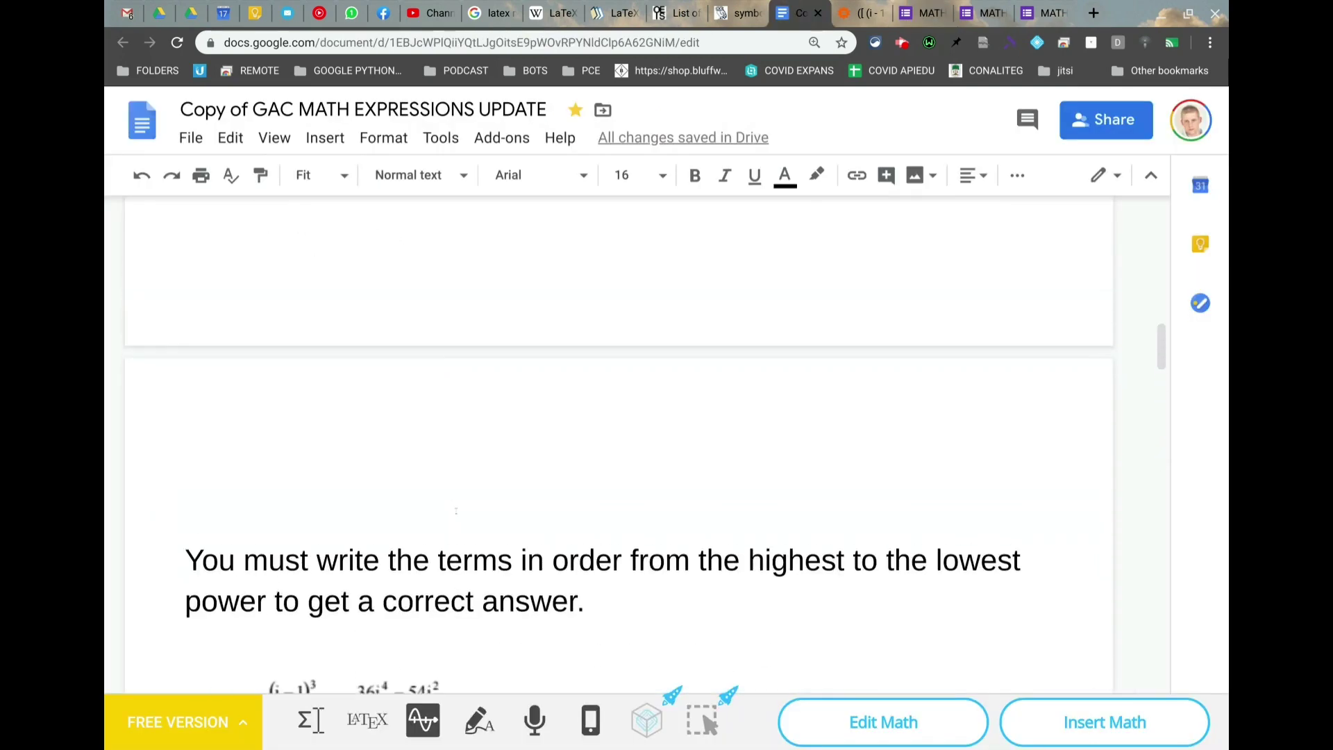
left_click(549, 375)
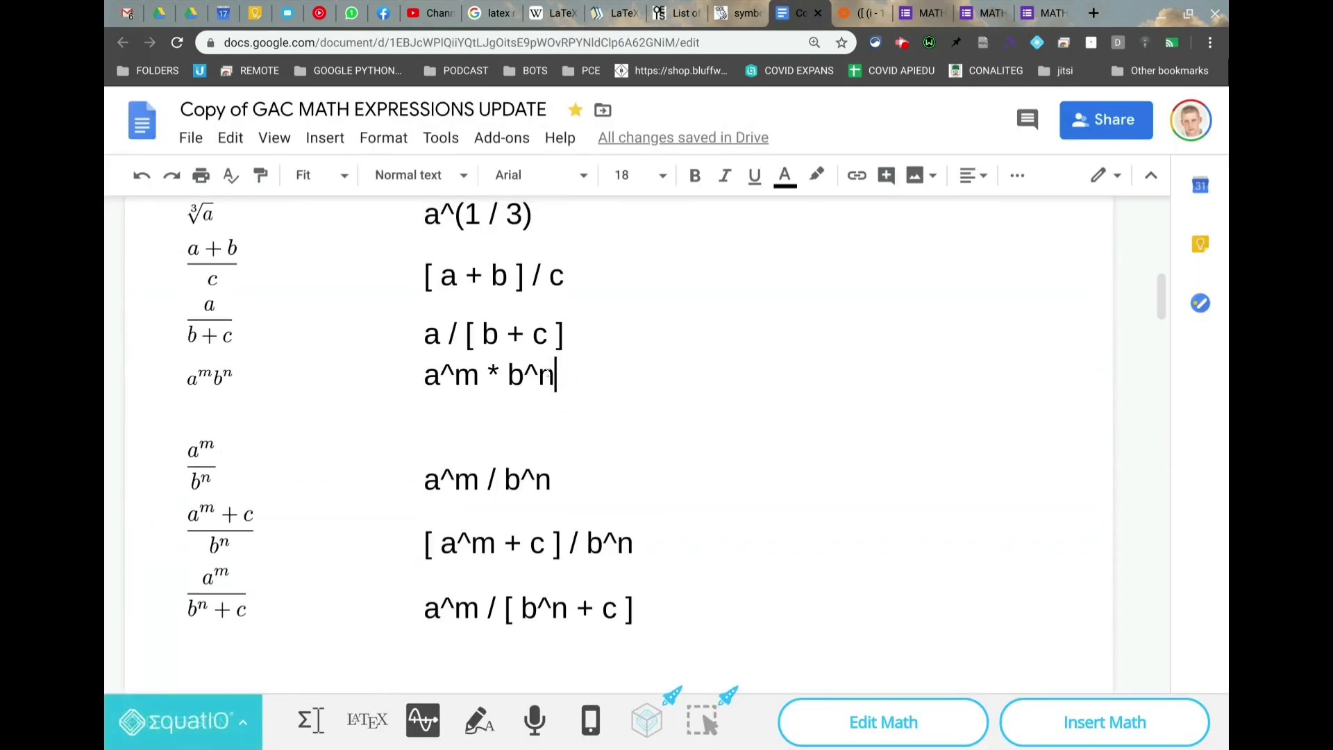
key("shift+Left")
key("shift+Left")
key("shift+Left")
key("shift+Left")
key("shift+Left")
key("shift+Left")
key("shift+Left")
key("shift+Left")
key("shift+Left")
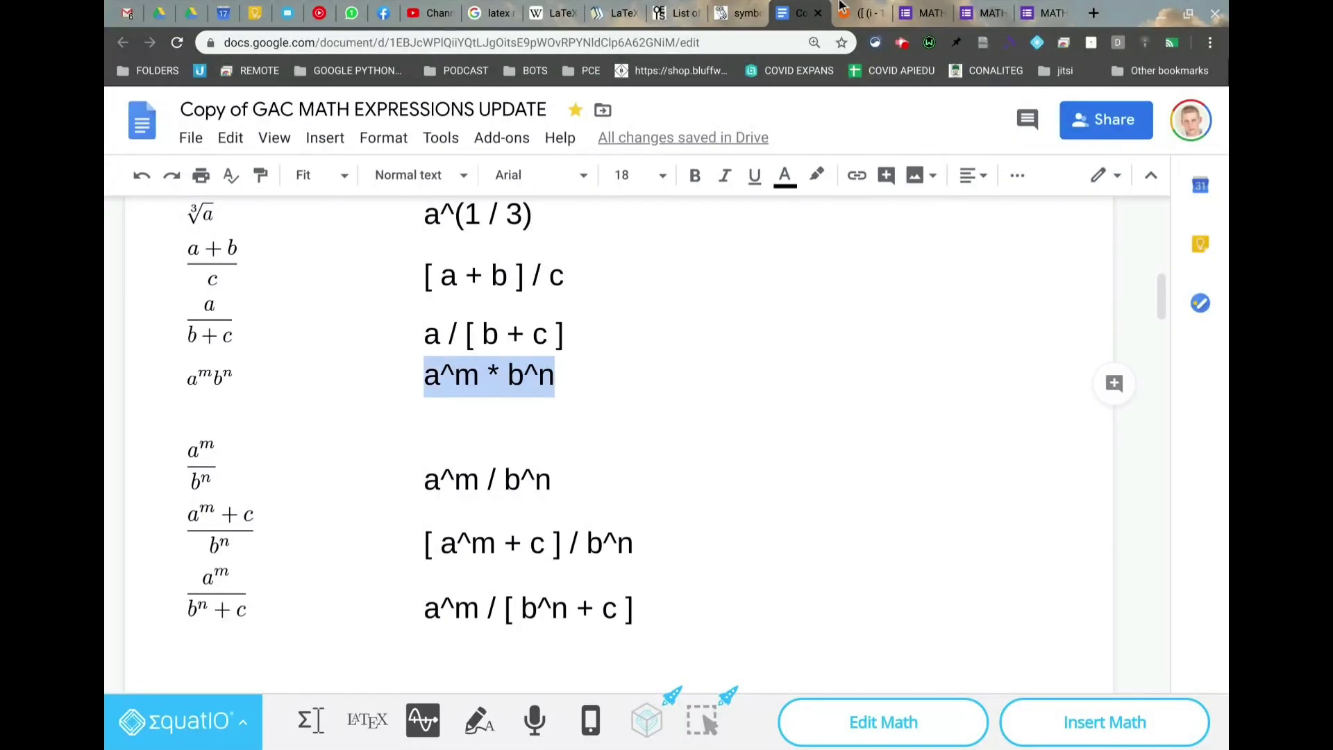
Return to the MATH quiz and inspect the first accepted answer in the FIRST STEP answer key
left_click(920, 14)
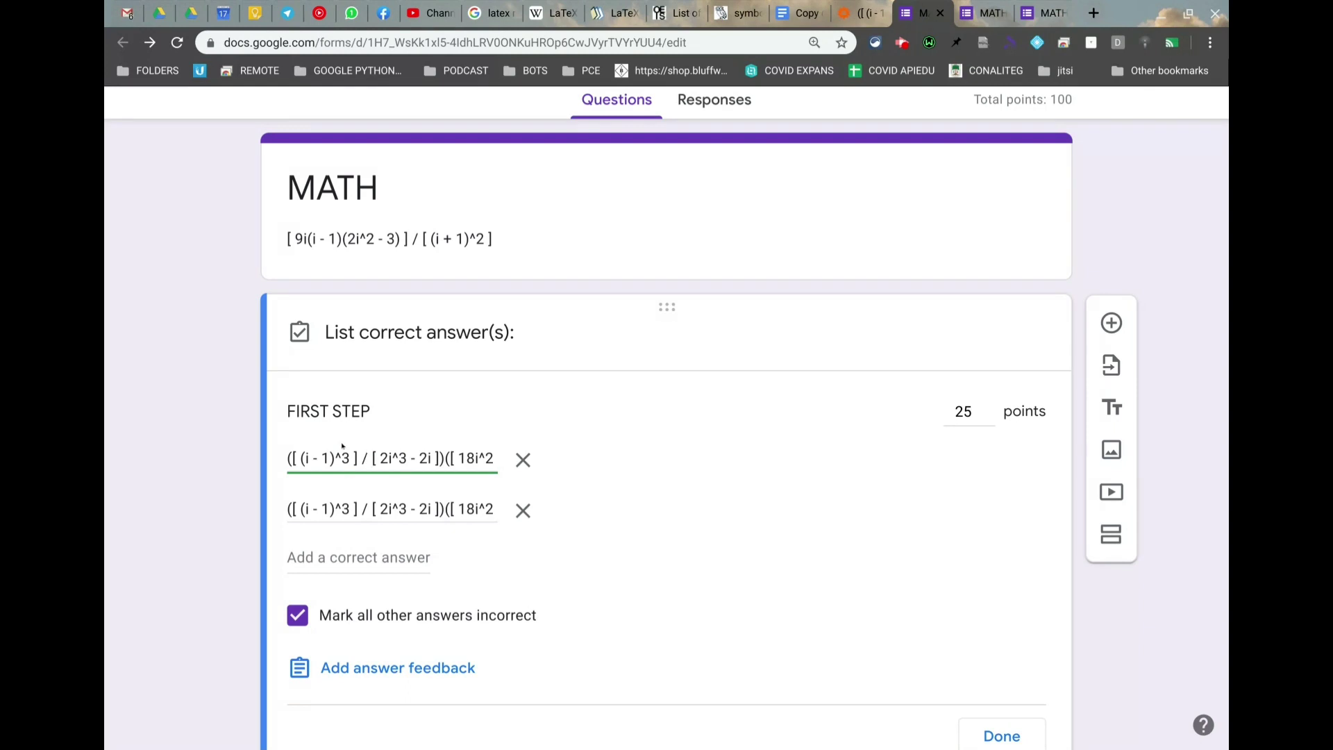
left_click(368, 457)
left_click_drag(366, 457, 359, 458)
left_click(373, 458)
left_click(364, 459)
Highlight \ast in the second accepted answer of FIRST STEP and compare it with the * in the first one
triple_click(381, 510)
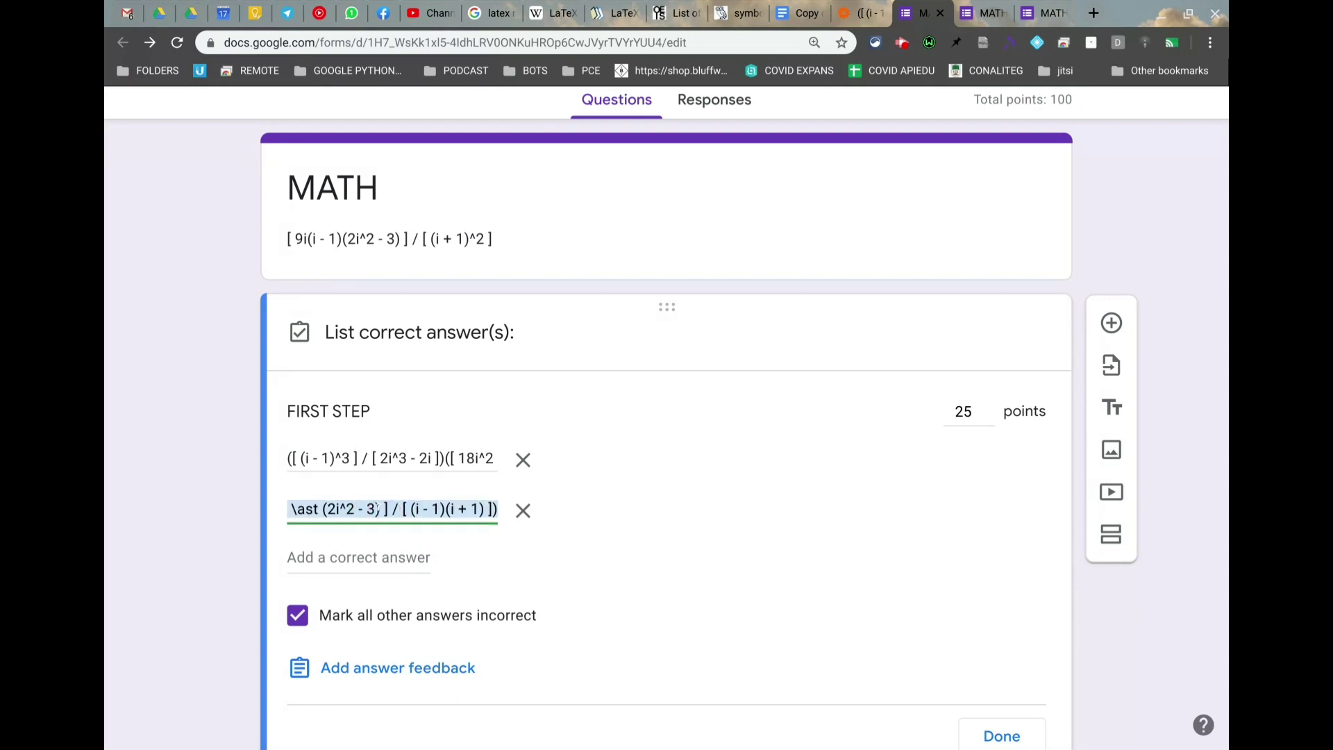
left_click(319, 510)
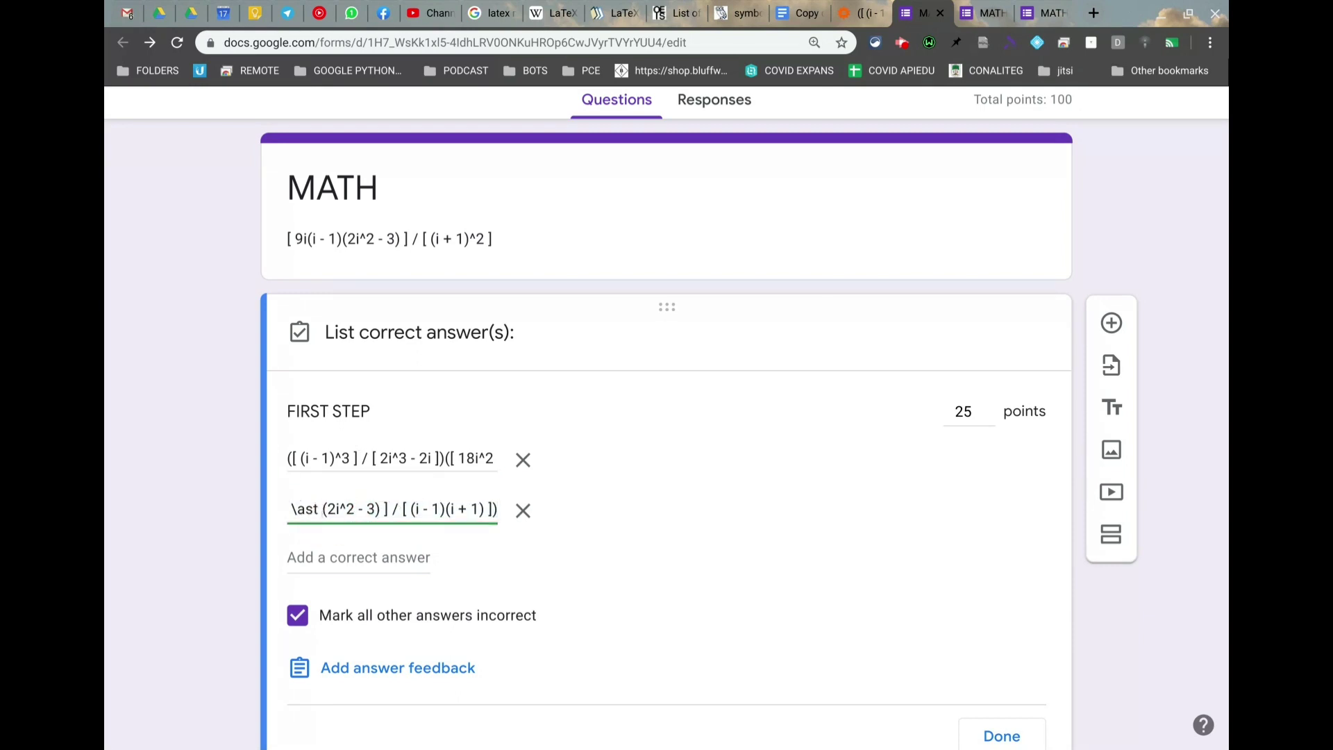
left_click_drag(320, 510, 290, 510)
scroll(666, 417, "down", 1)
scroll(666, 417, "up", 1)
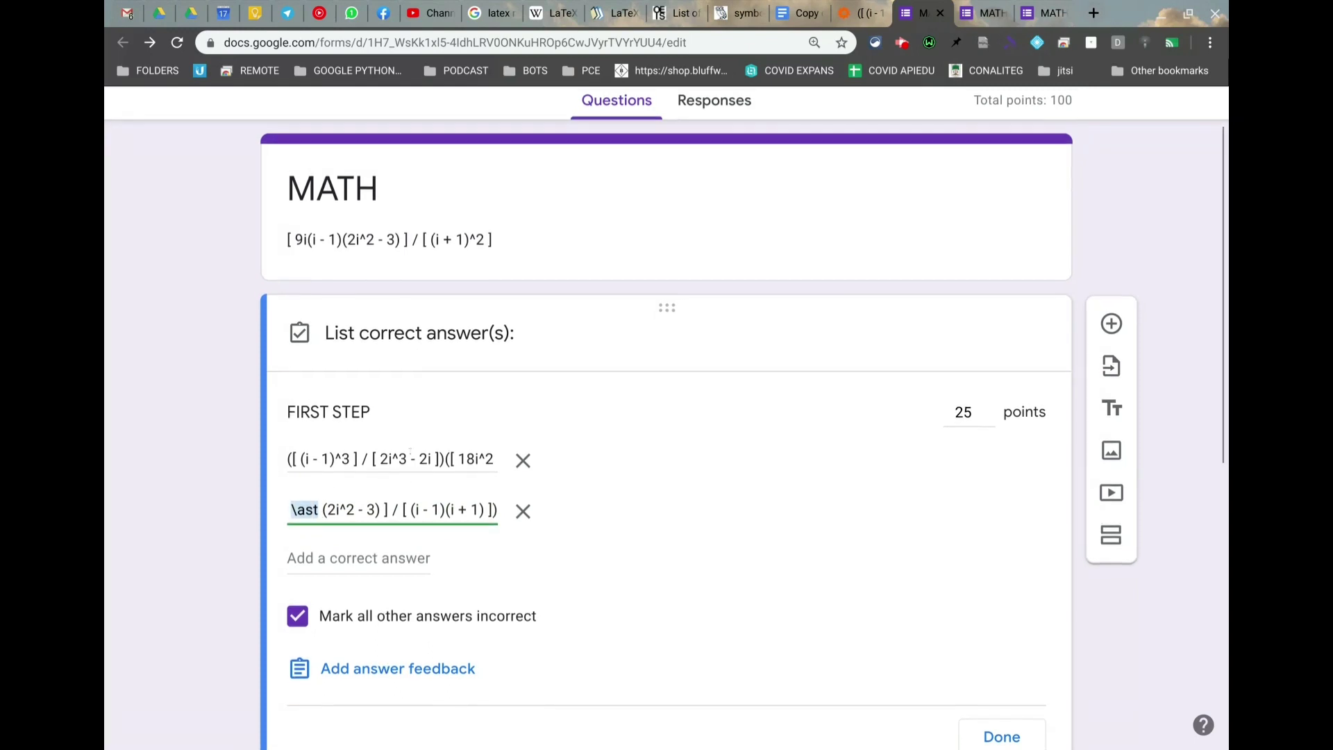
type("*")
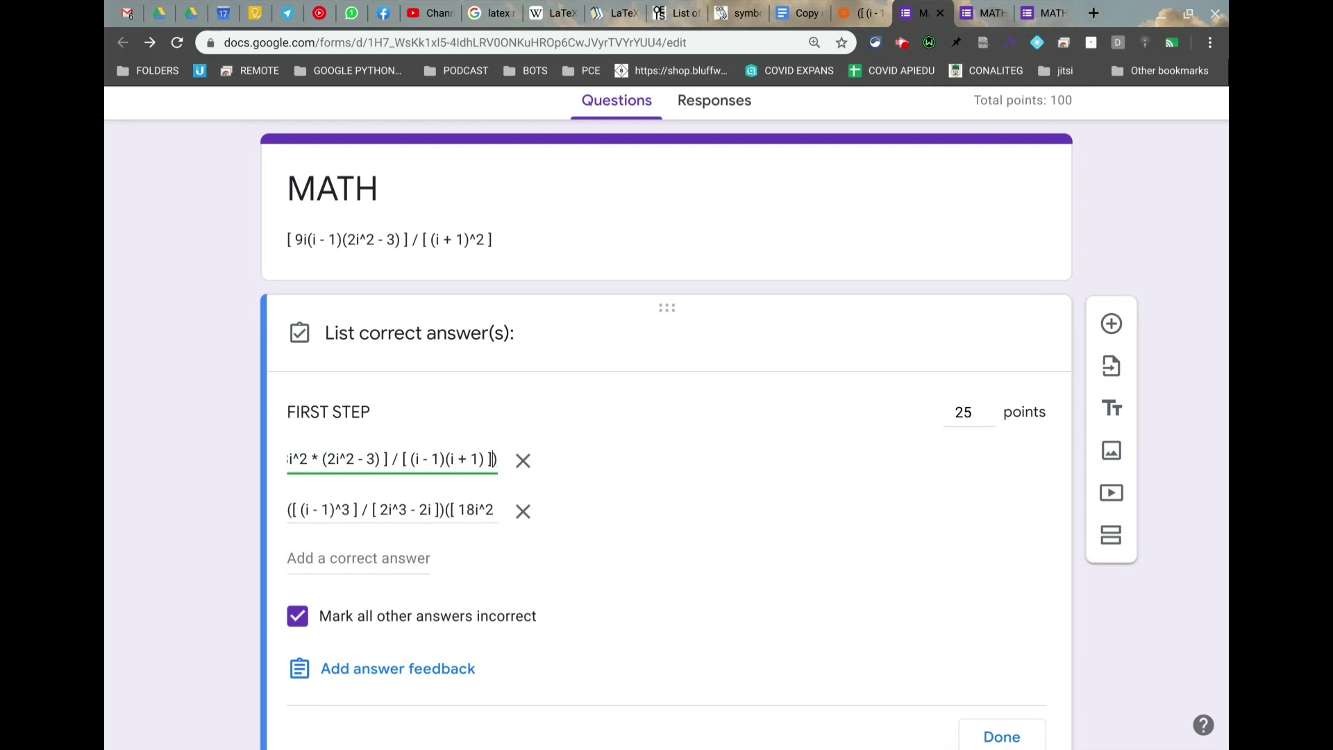
double_click(316, 458)
left_click(316, 460)
scroll(571, 495, "down", 2)
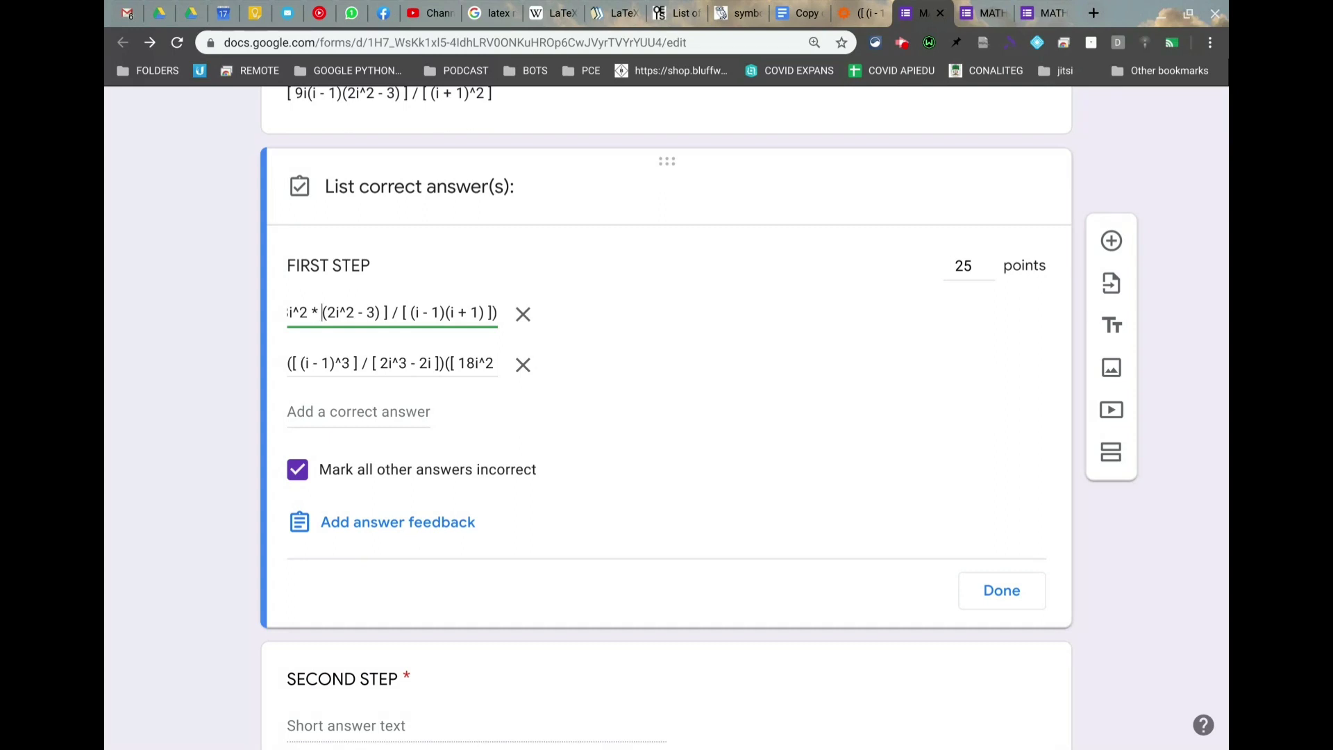
scroll(619, 358, "down", 4)
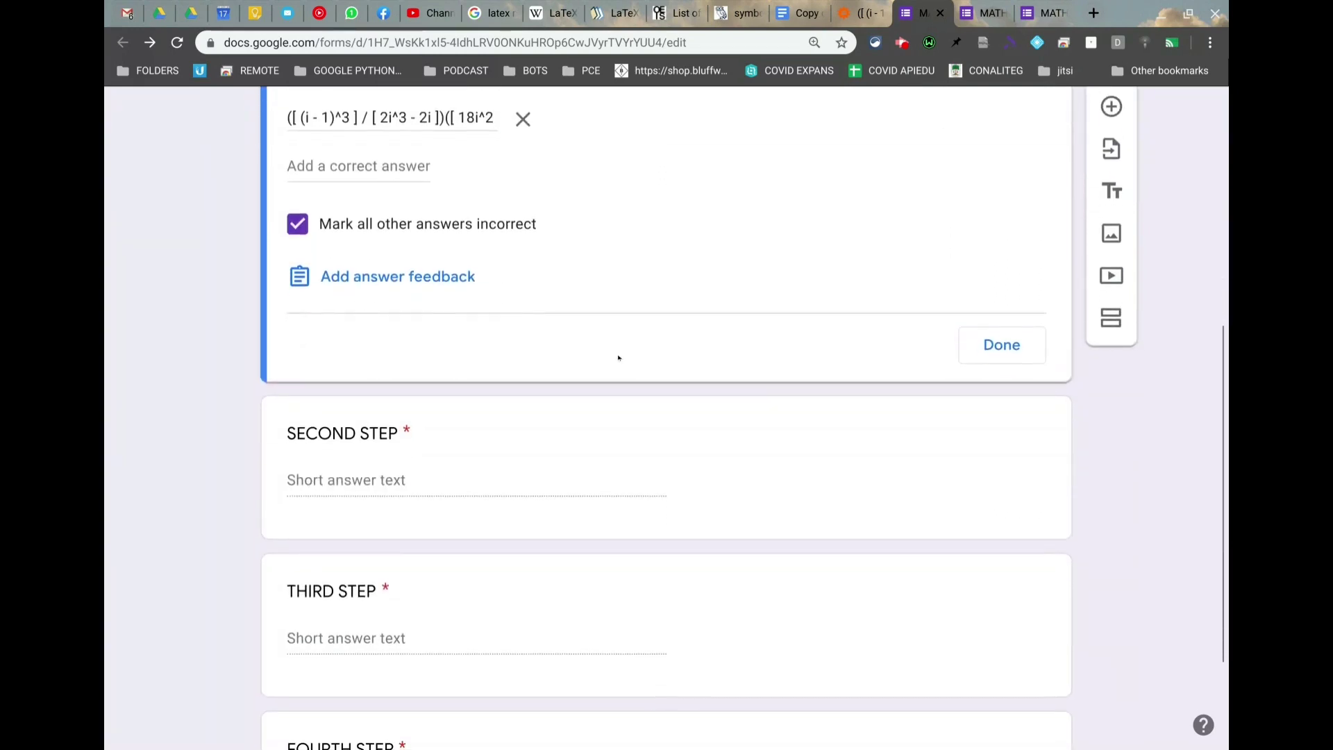
scroll(618, 358, "up", 2)
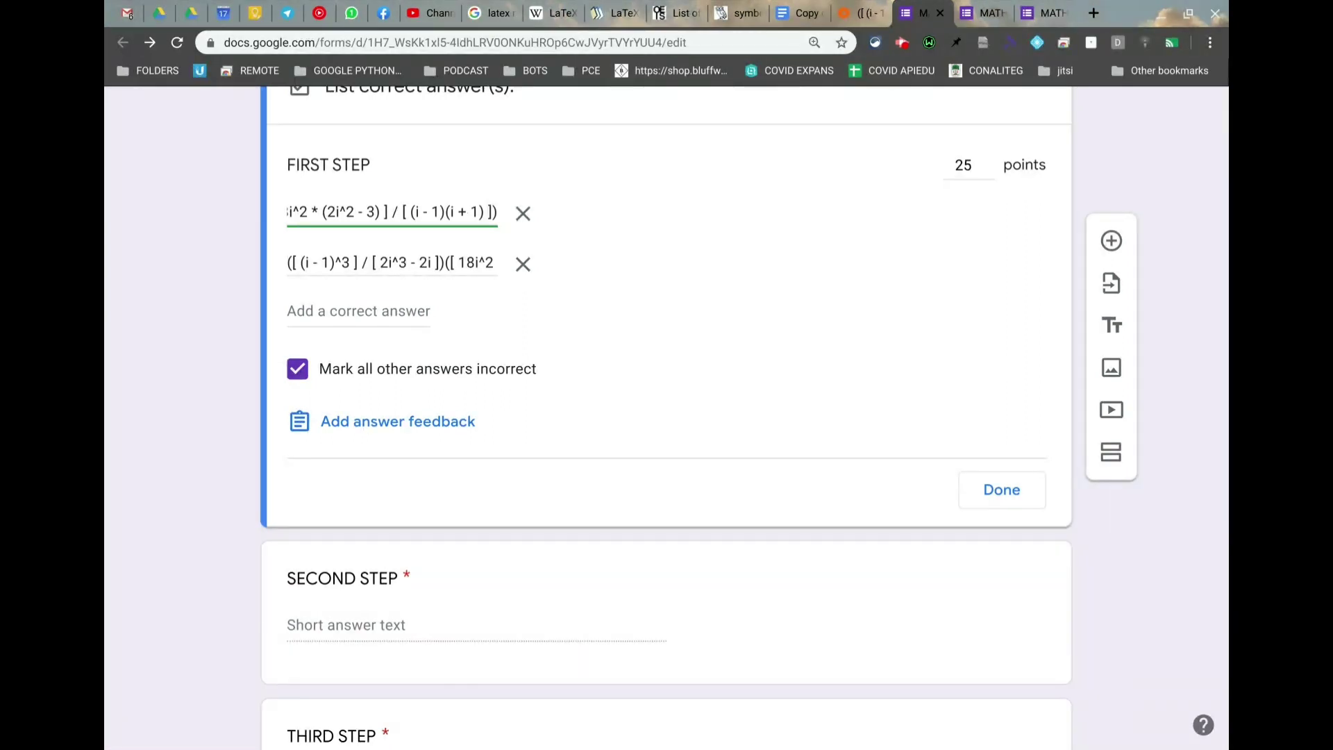
scroll(603, 337, "down", 1)
scroll(603, 337, "up", 5)
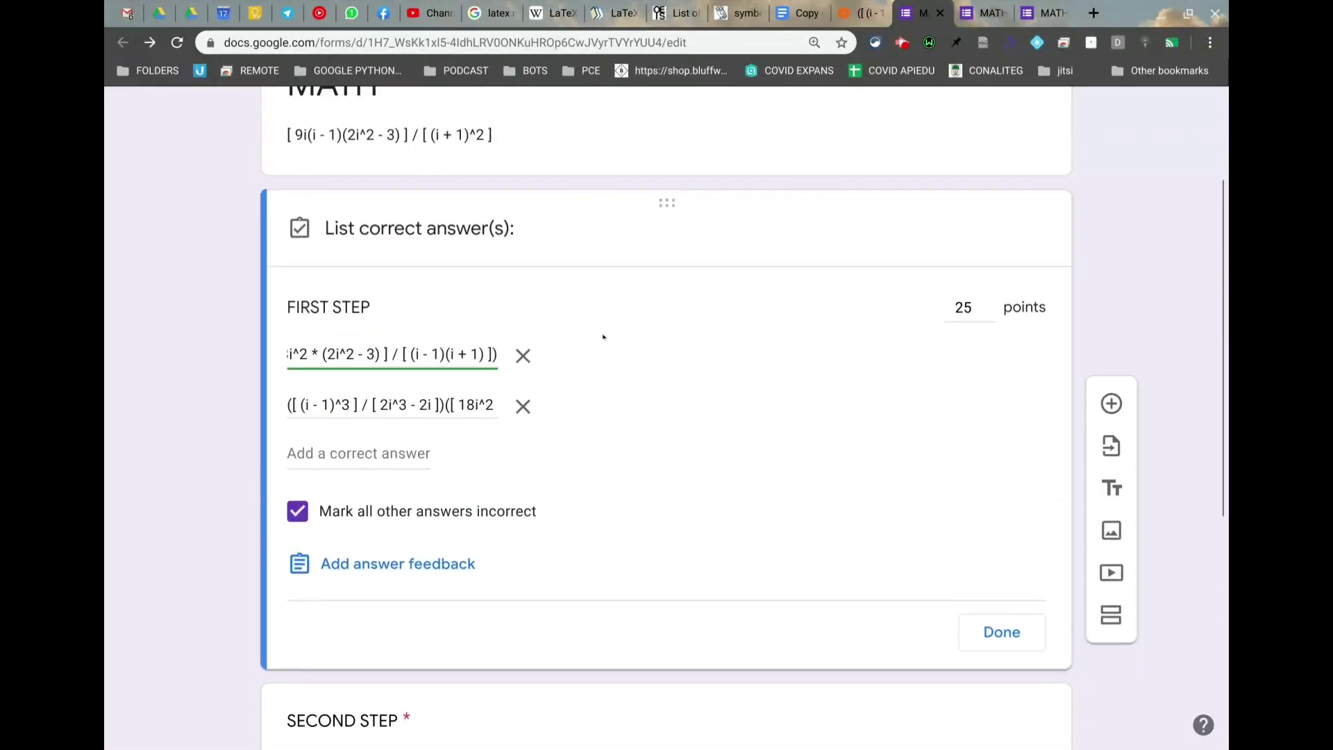
scroll(667, 416, "down", 5)
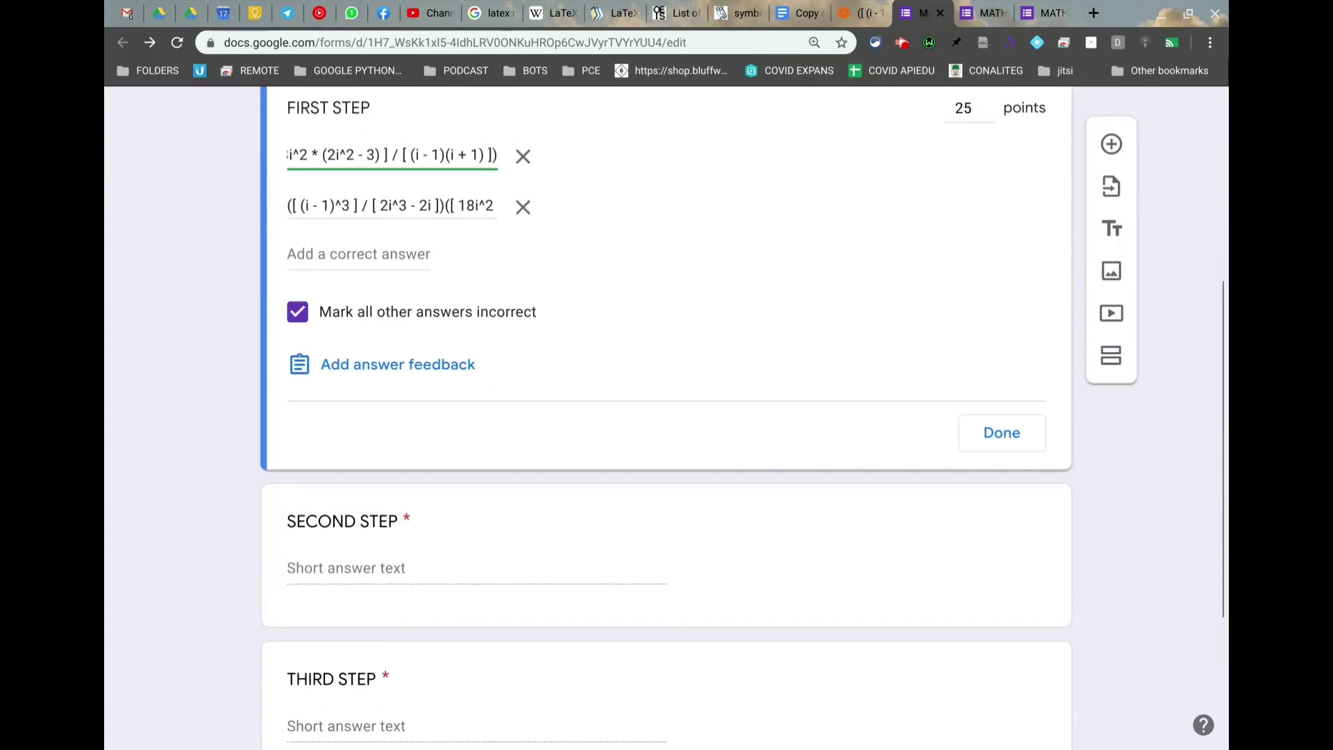
scroll(667, 417, "up", 3)
scroll(667, 416, "down", 4)
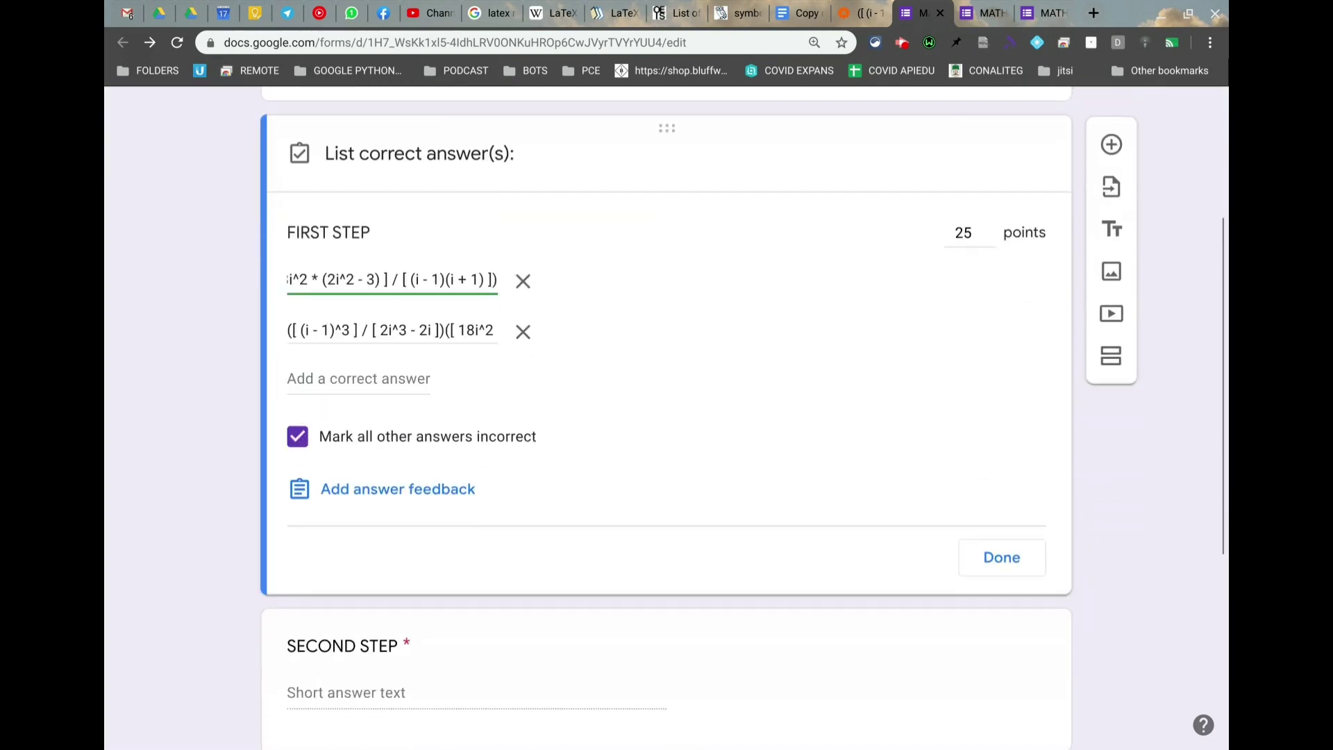
scroll(667, 416, "up", 6)
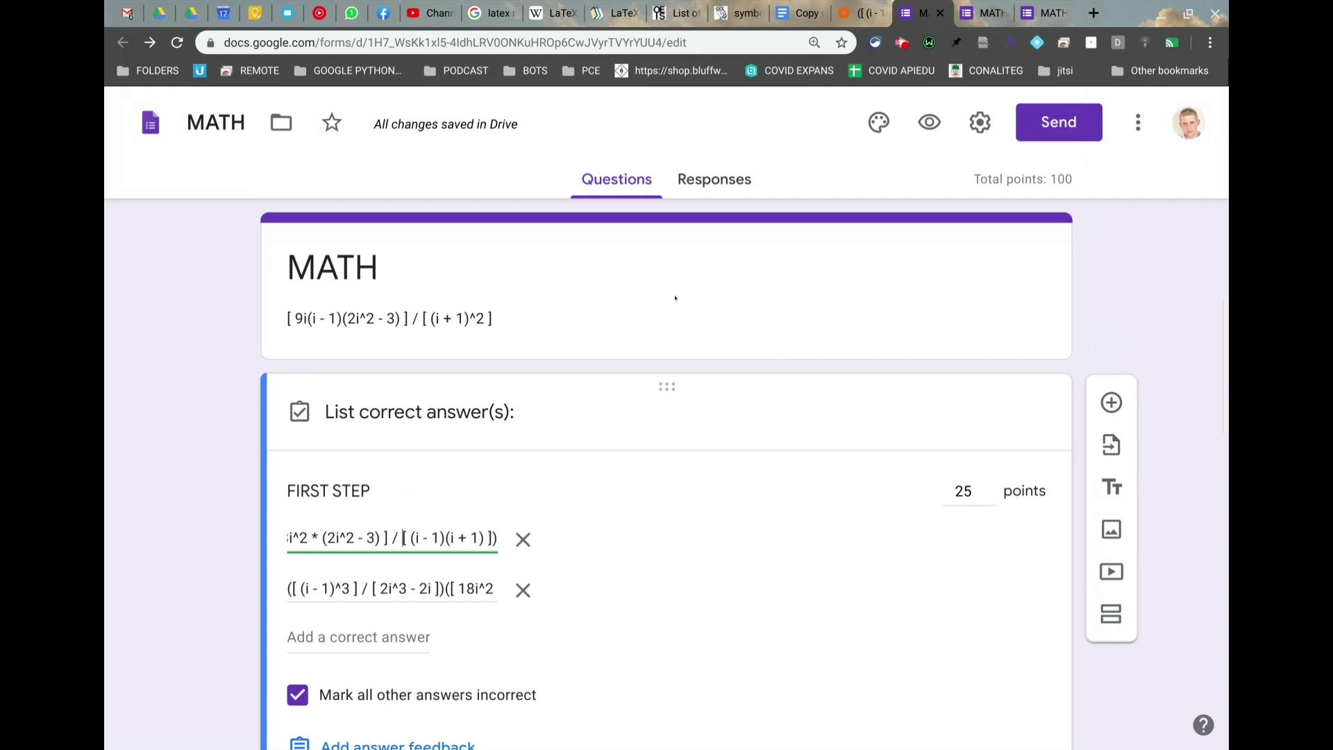
scroll(575, 452, "down", 3)
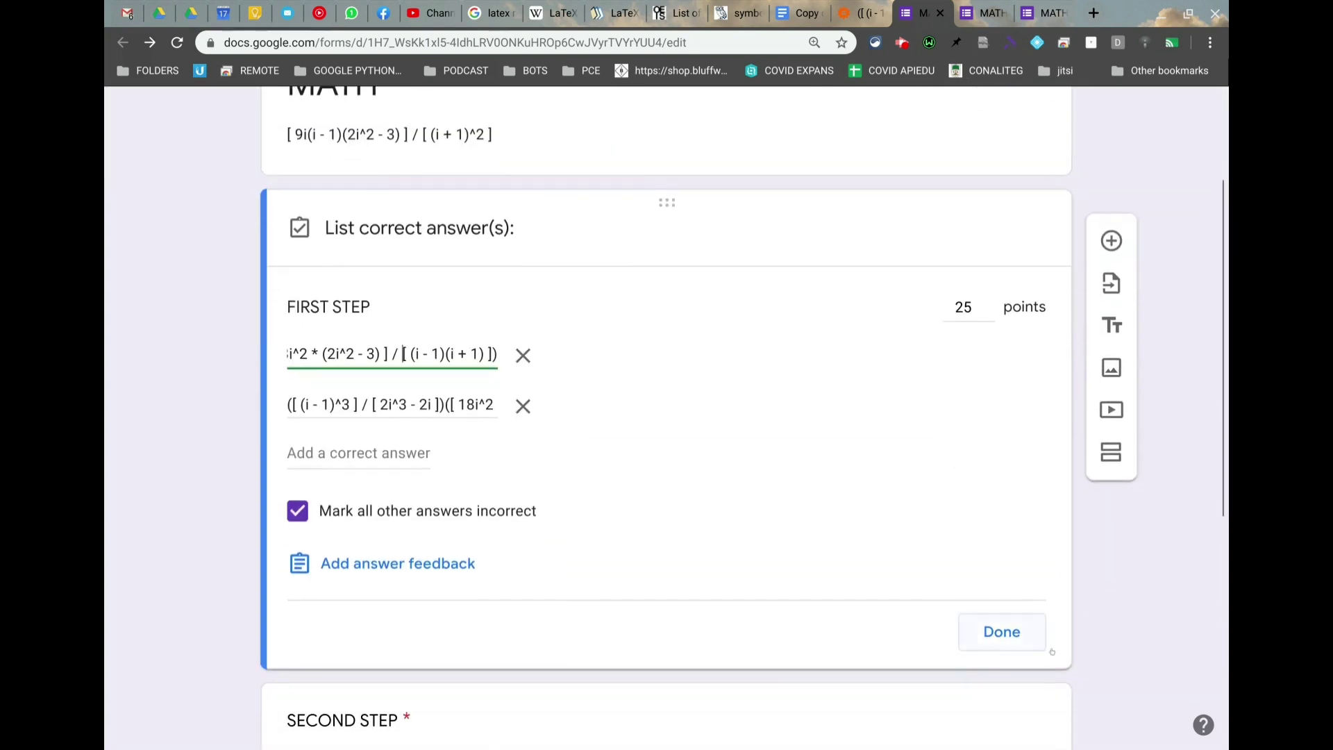
Close the FIRST STEP answer key and review the question's listed correct answers and the other step questions
left_click(1021, 645)
scroll(599, 349, "up", 3)
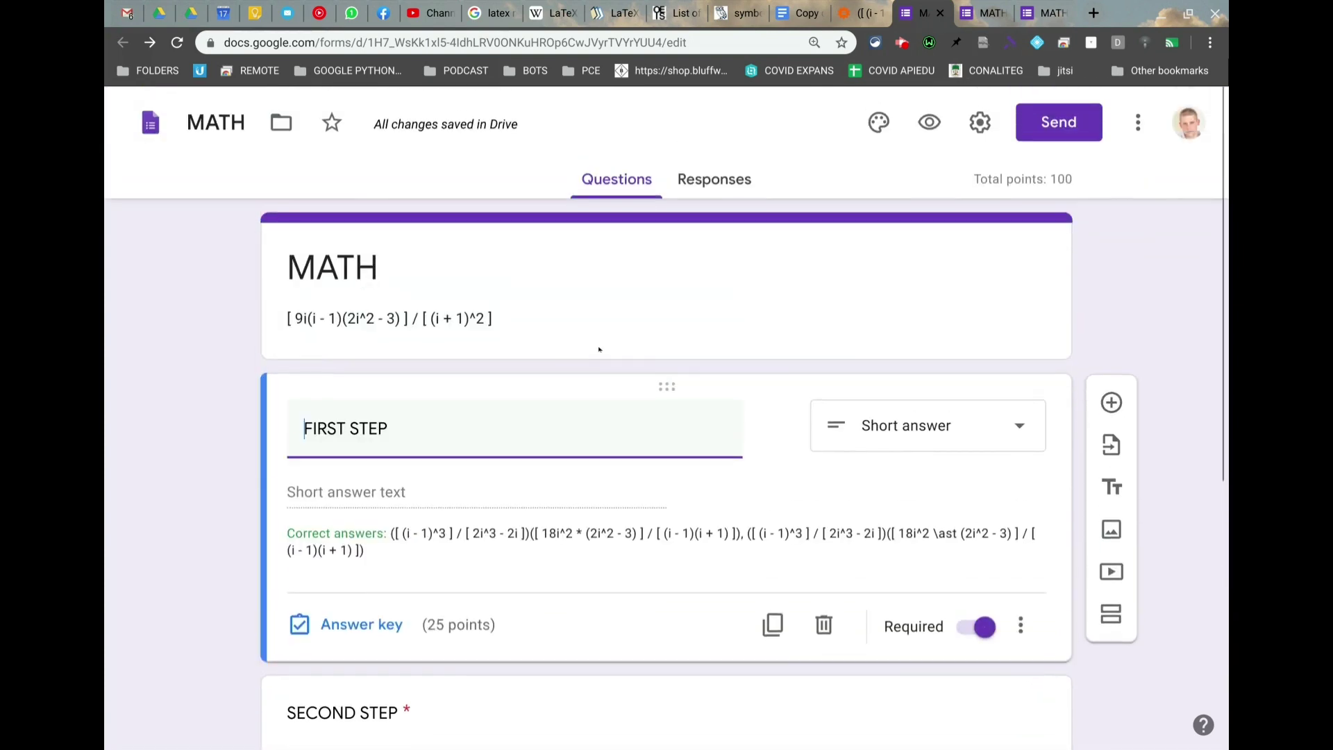
scroll(482, 405, "down", 5)
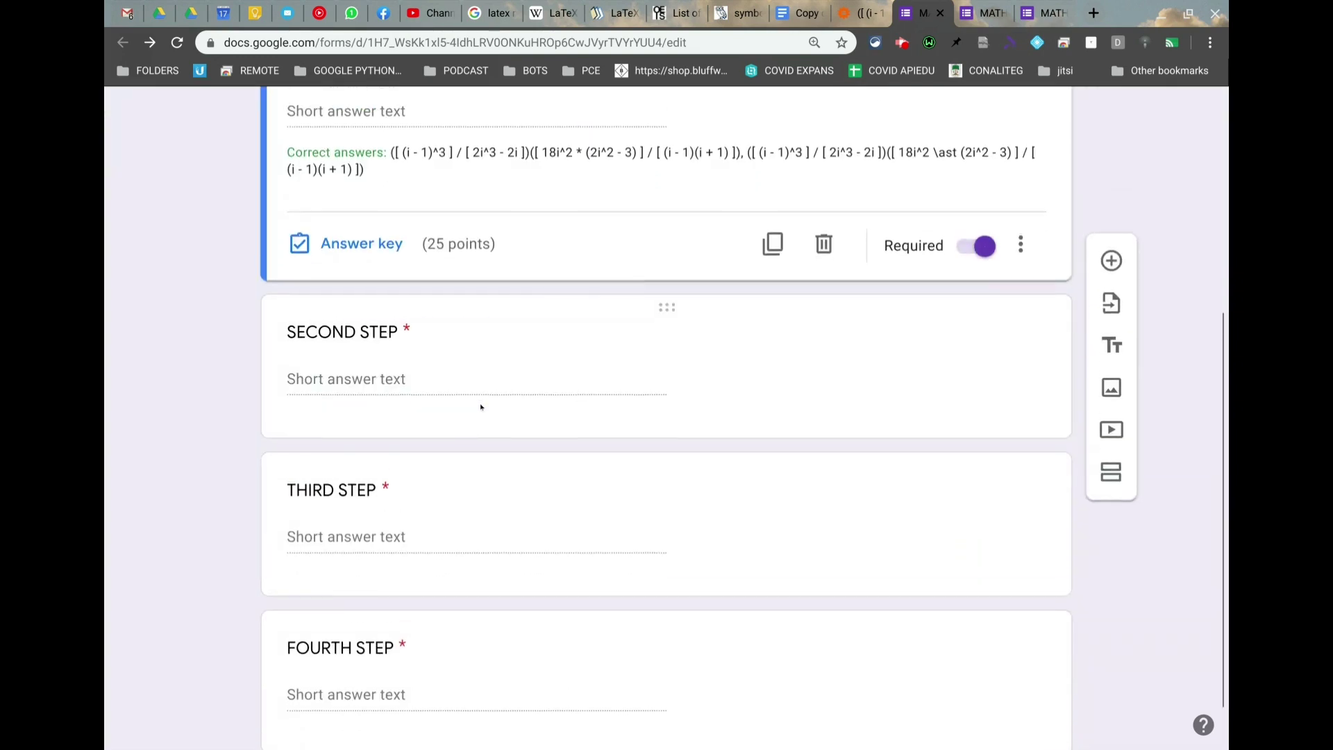
scroll(481, 406, "up", 5)
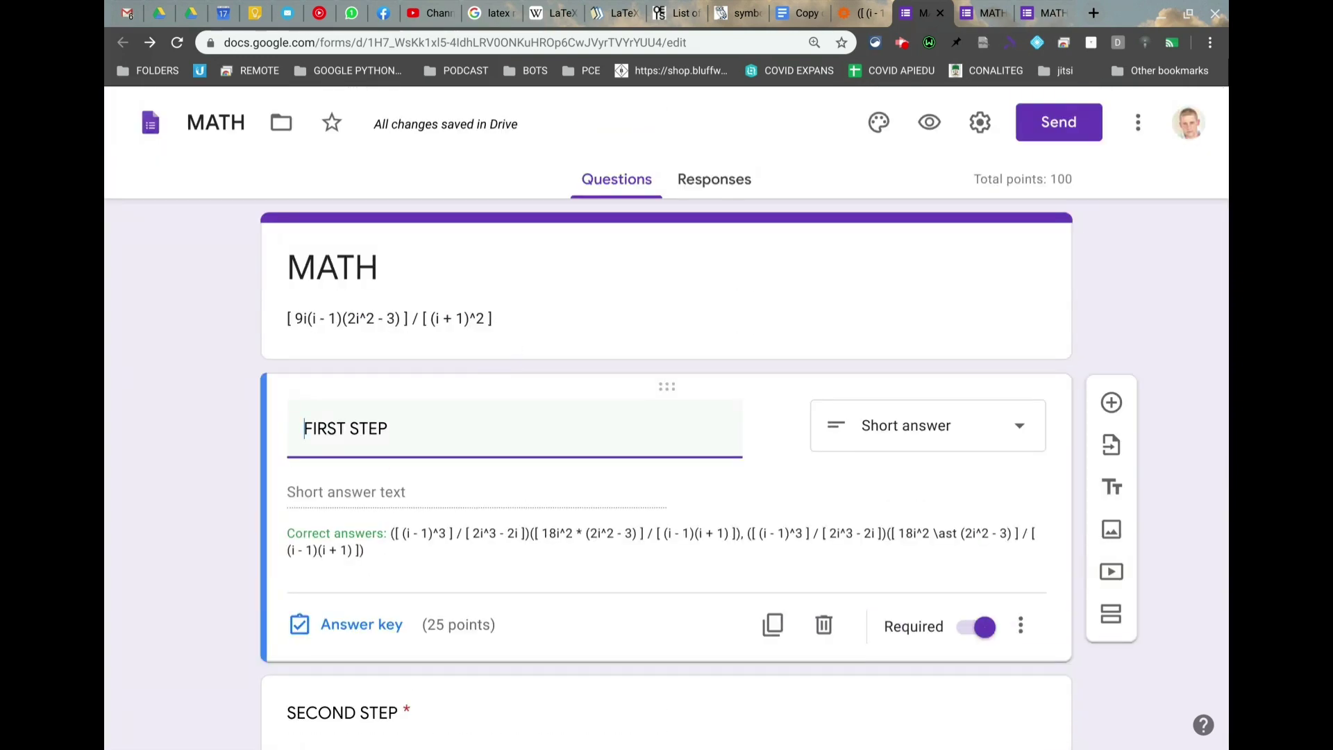
Look through the MATH quiz from the expression in its description down to the FOURTH STEP question
scroll(530, 493, "down", 3)
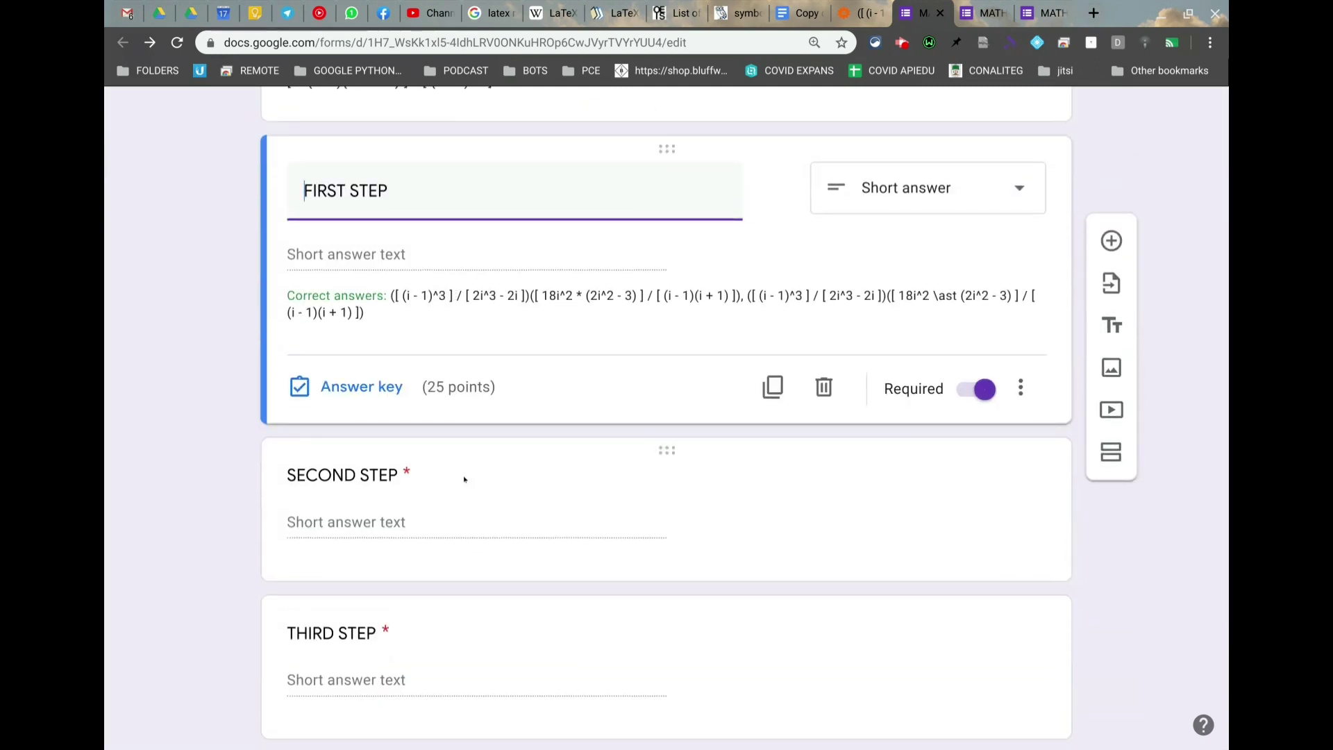
scroll(389, 548, "down", 2)
scroll(396, 547, "up", 3)
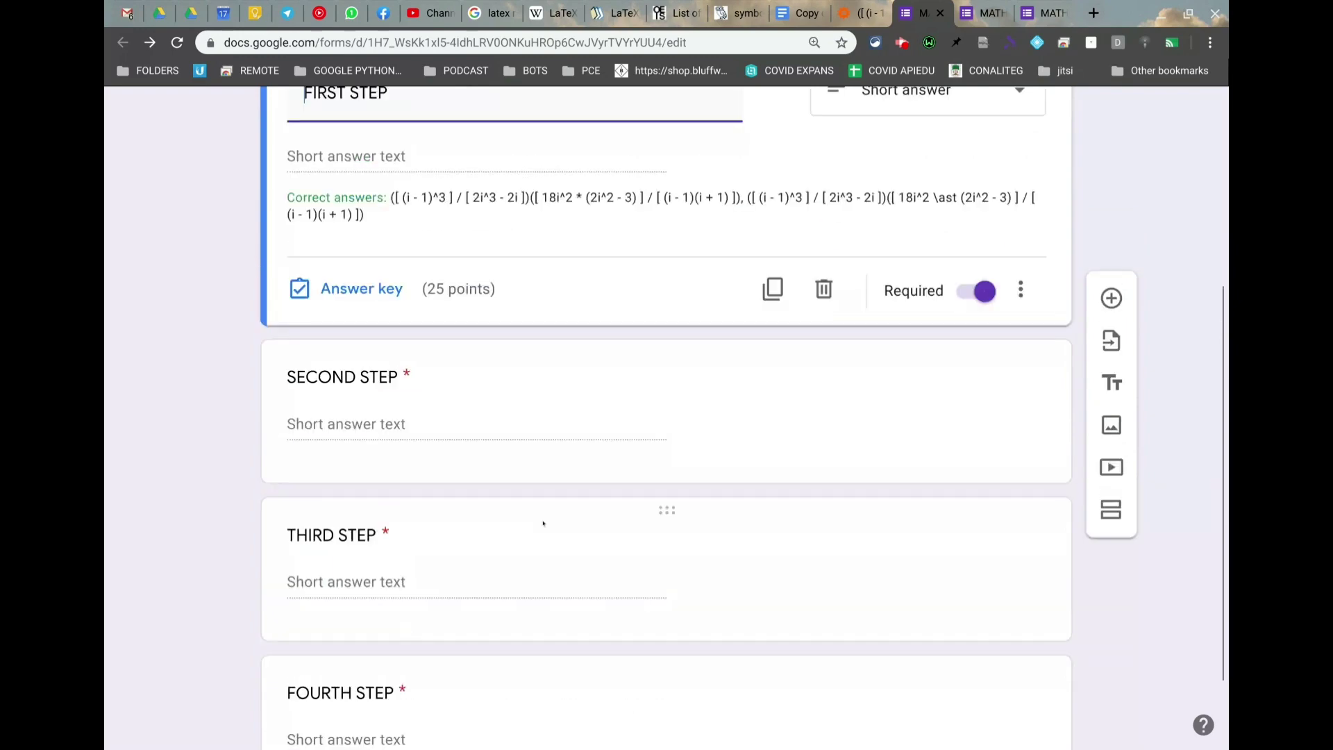
scroll(544, 523, "up", 3)
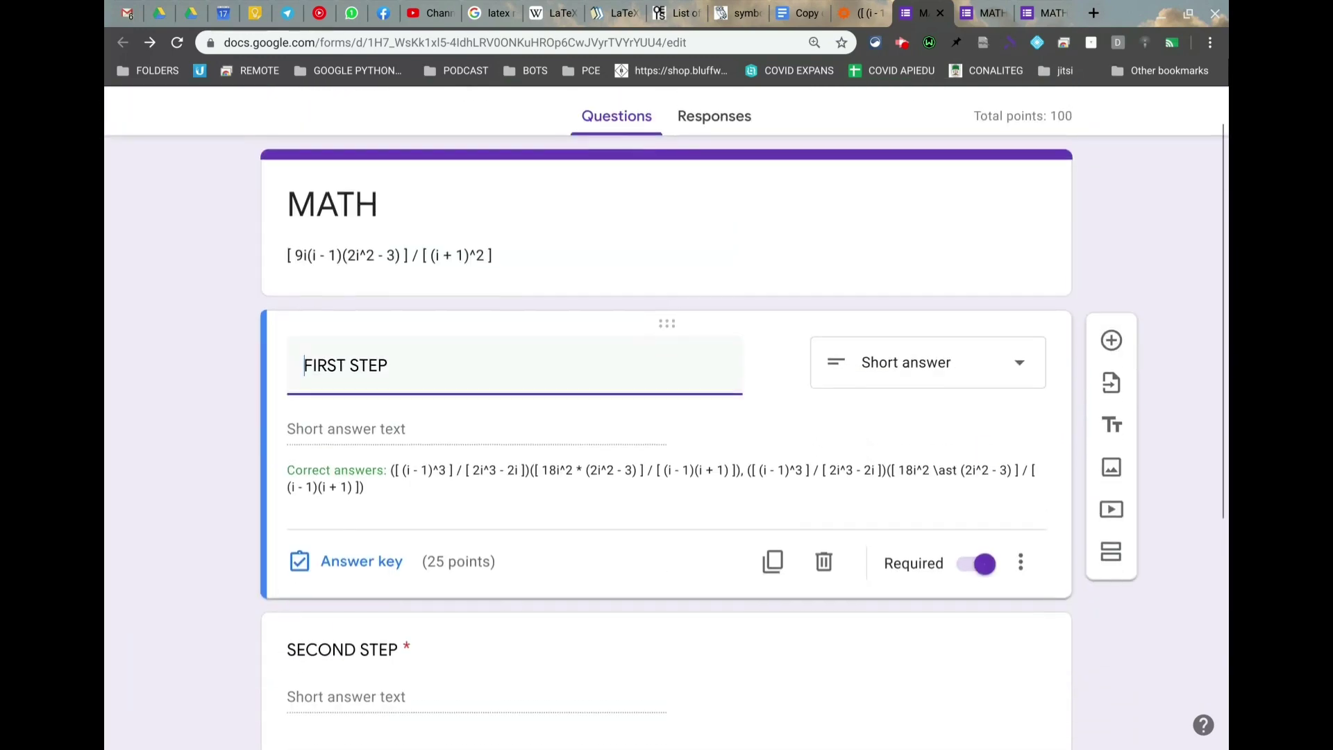
scroll(666, 416, "down", 2)
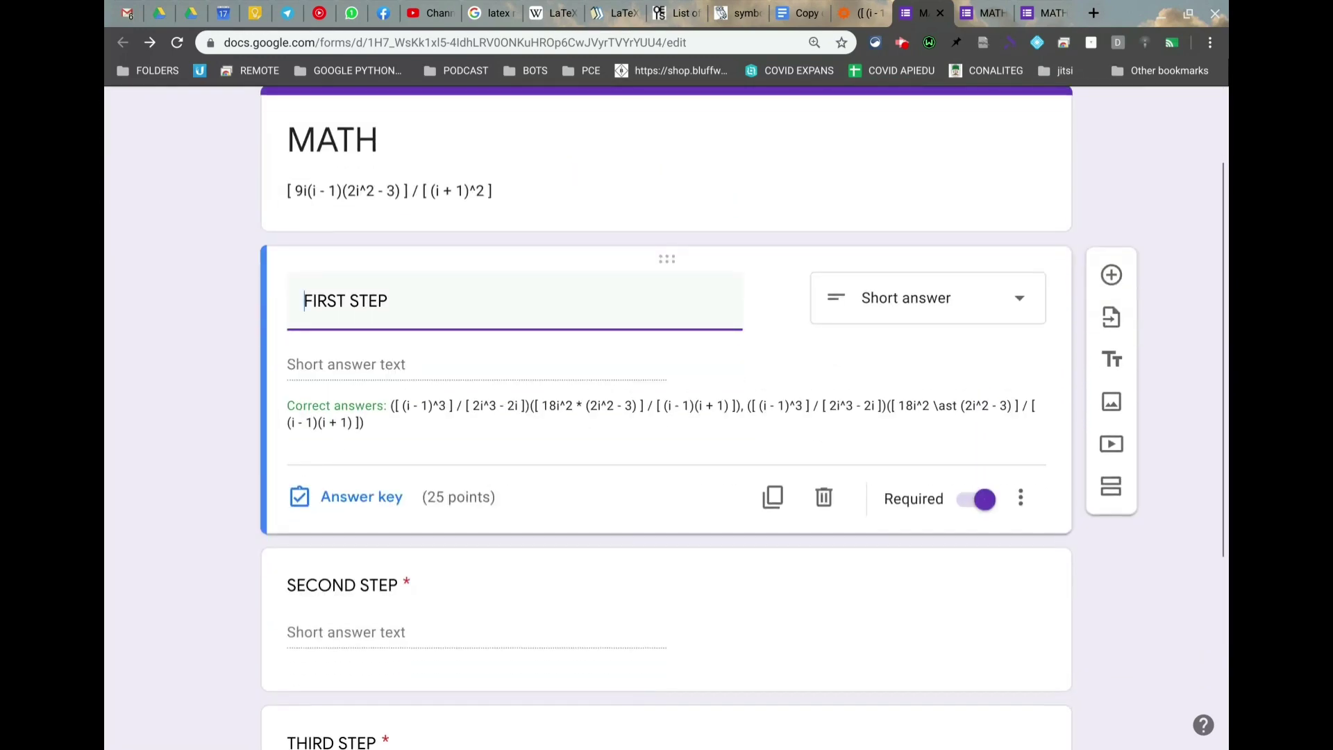
scroll(667, 417, "up", 2)
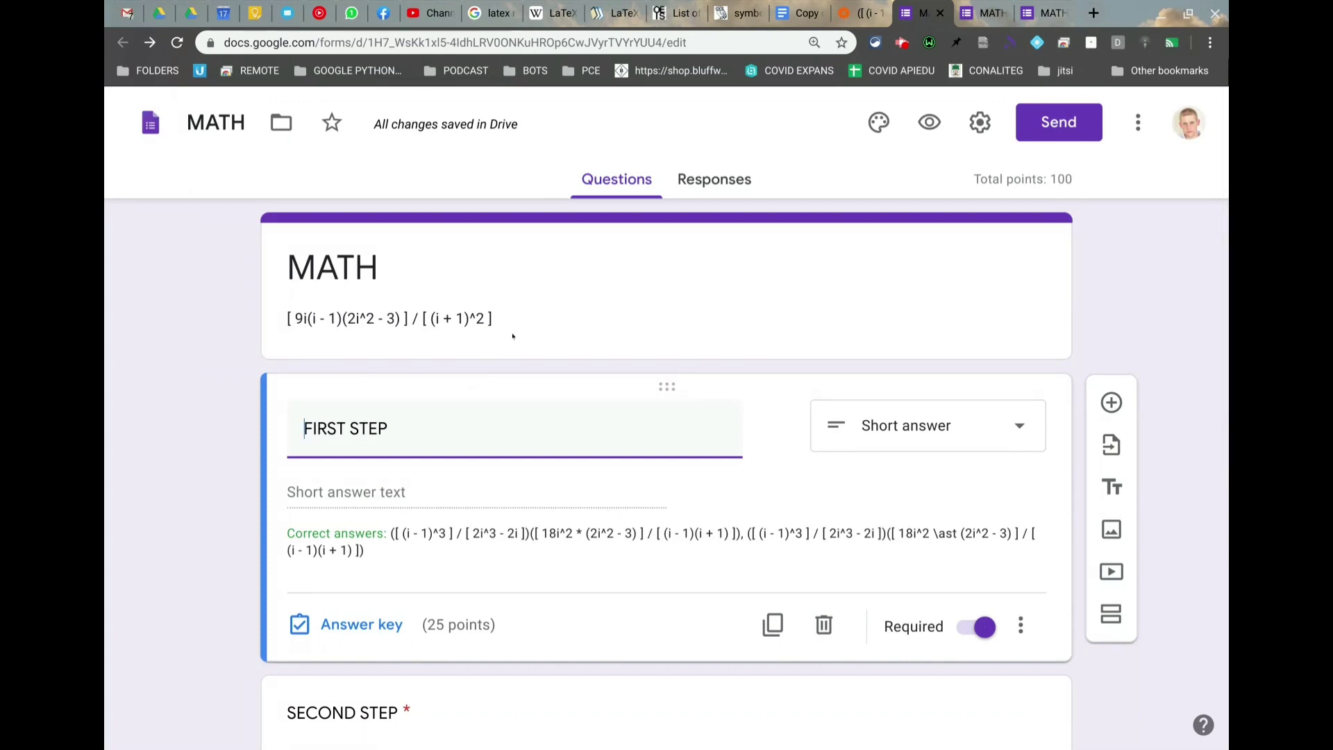
scroll(542, 333, "down", 2)
scroll(541, 333, "up", 1)
scroll(485, 323, "down", 5)
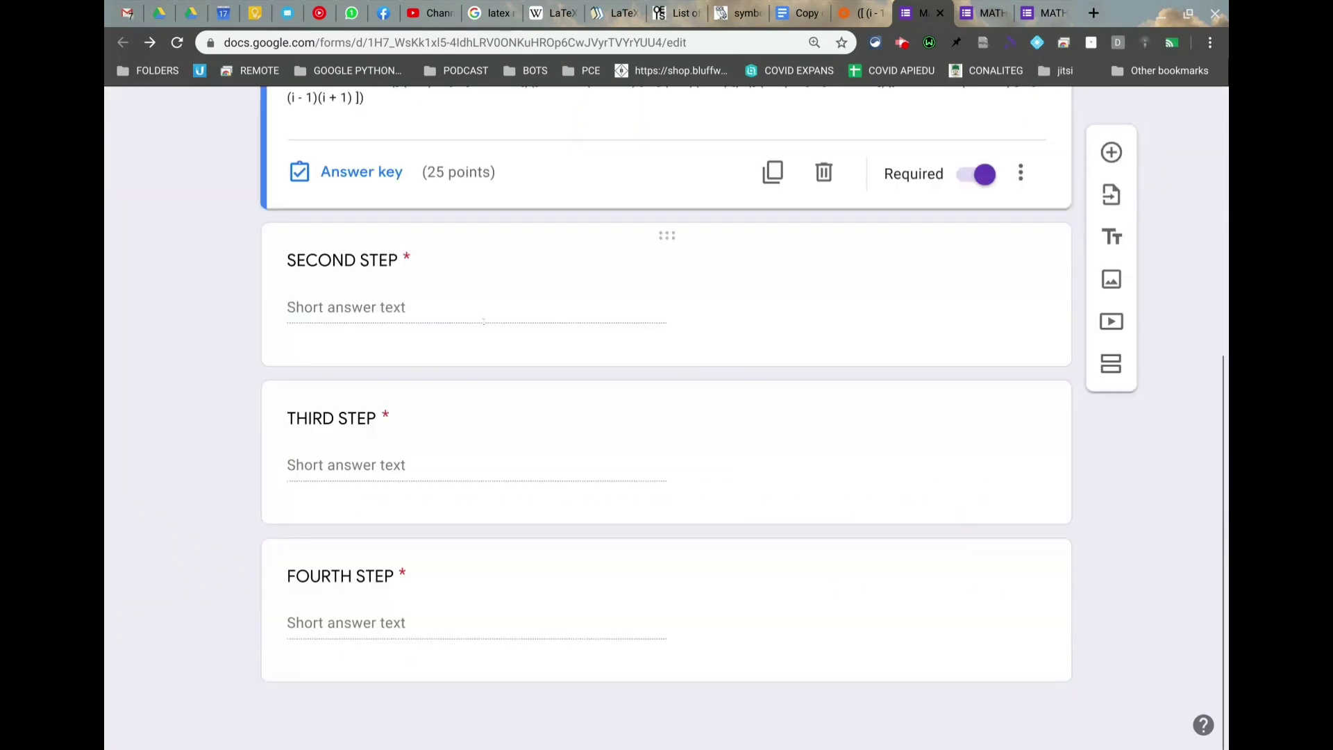
scroll(484, 321, "up", 6)
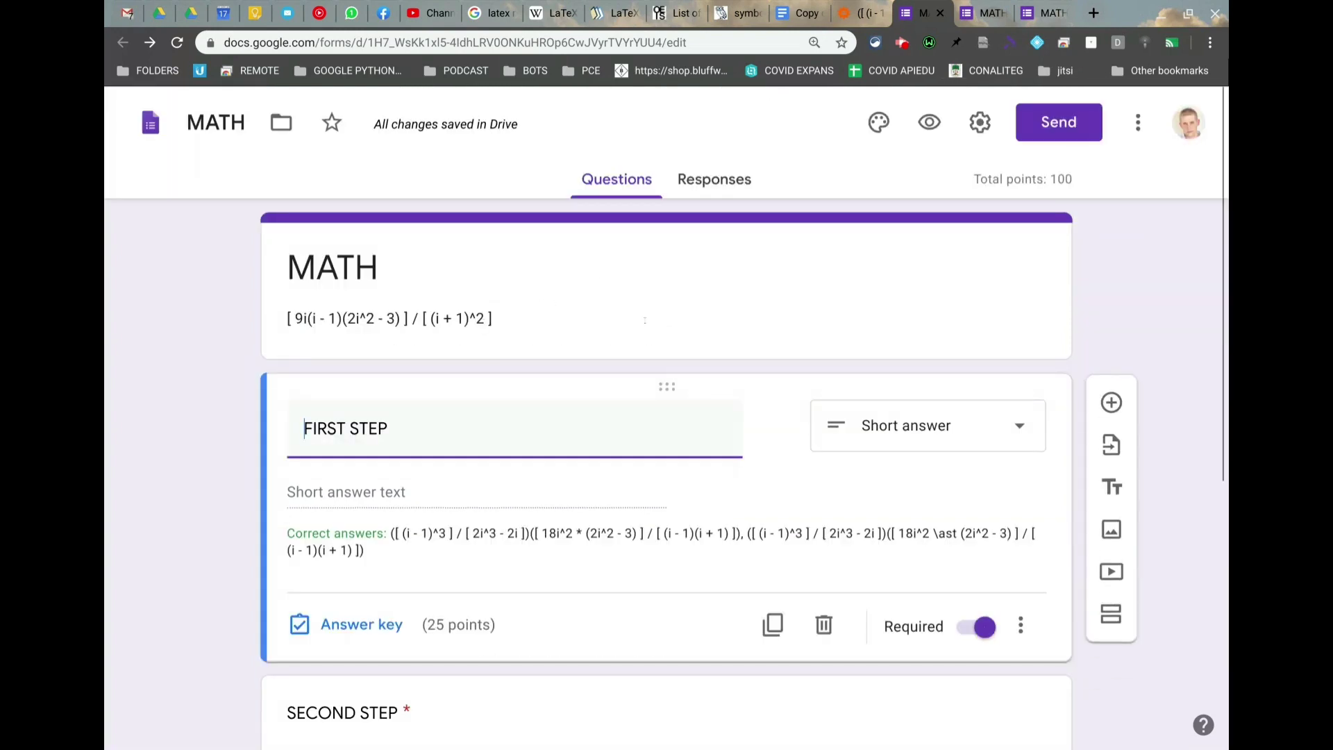
scroll(562, 419, "down", 2)
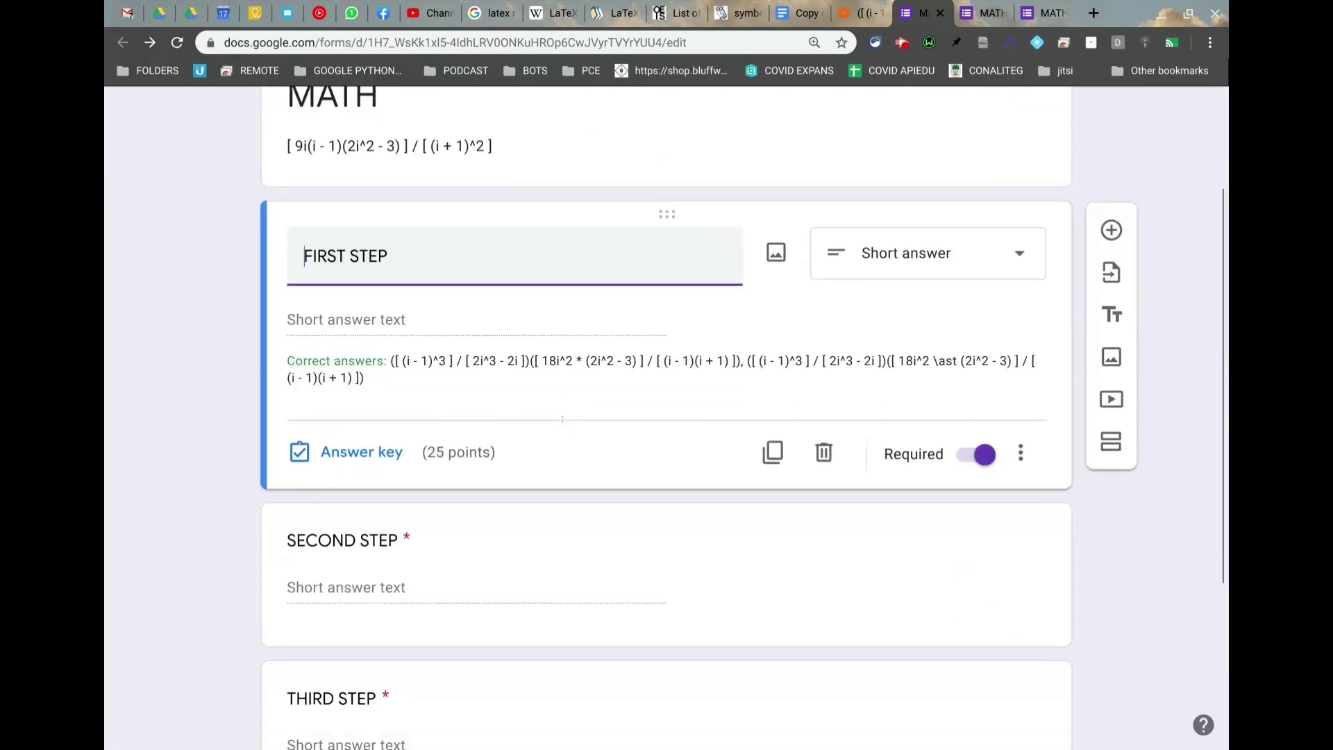
scroll(563, 419, "down", 3)
scroll(666, 416, "up", 4)
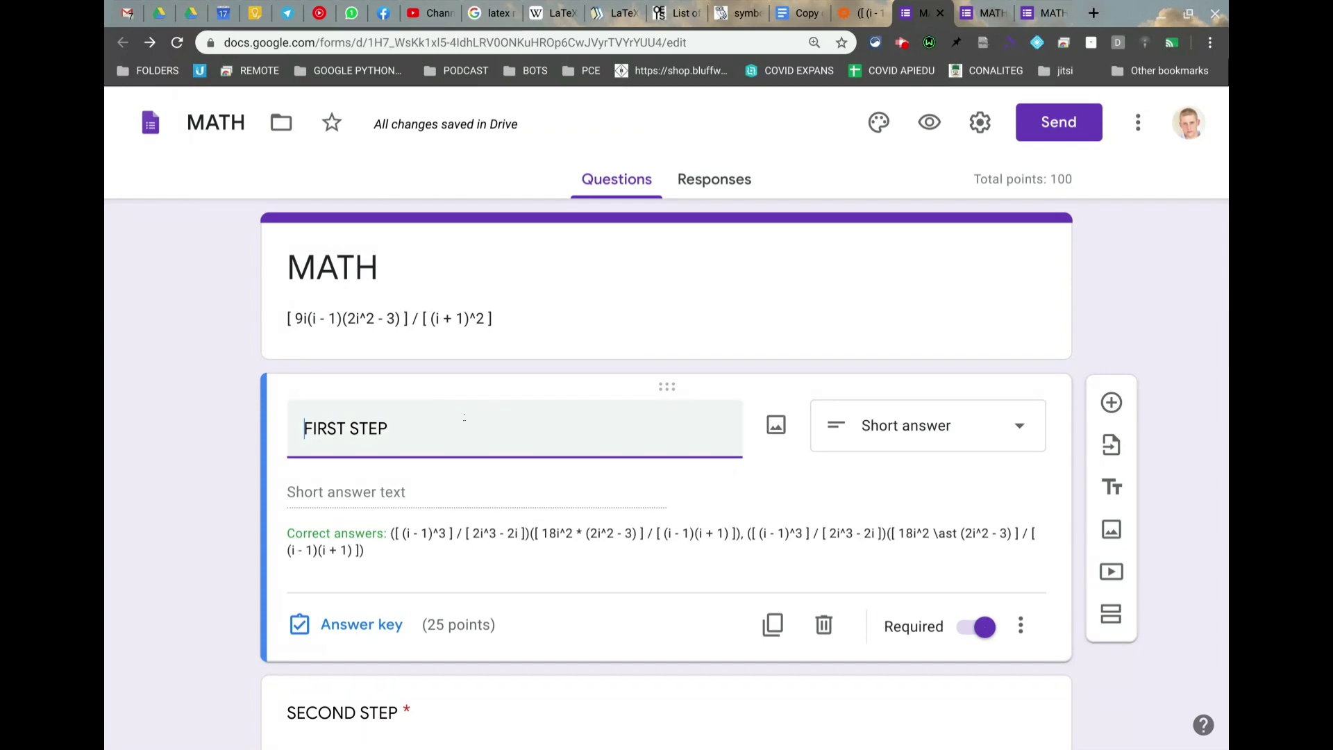
scroll(475, 547, "down", 6)
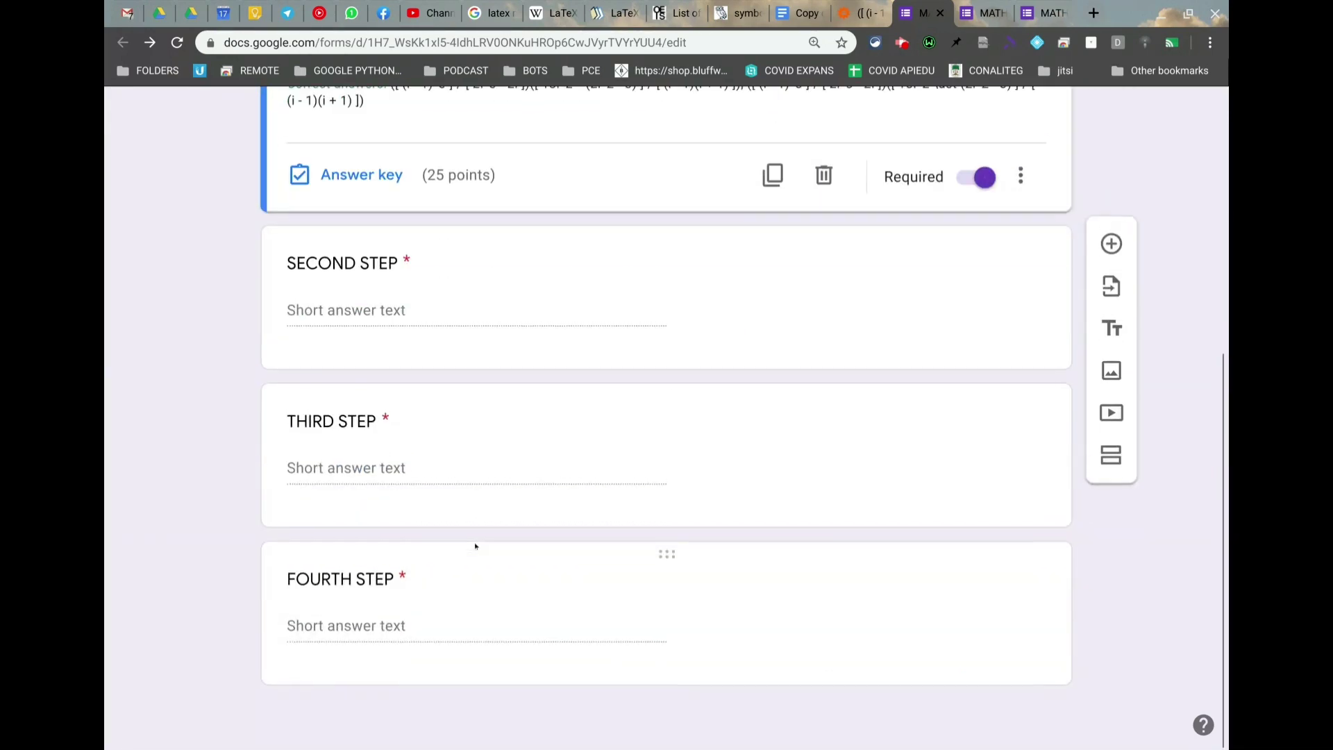
scroll(476, 565, "up", 6)
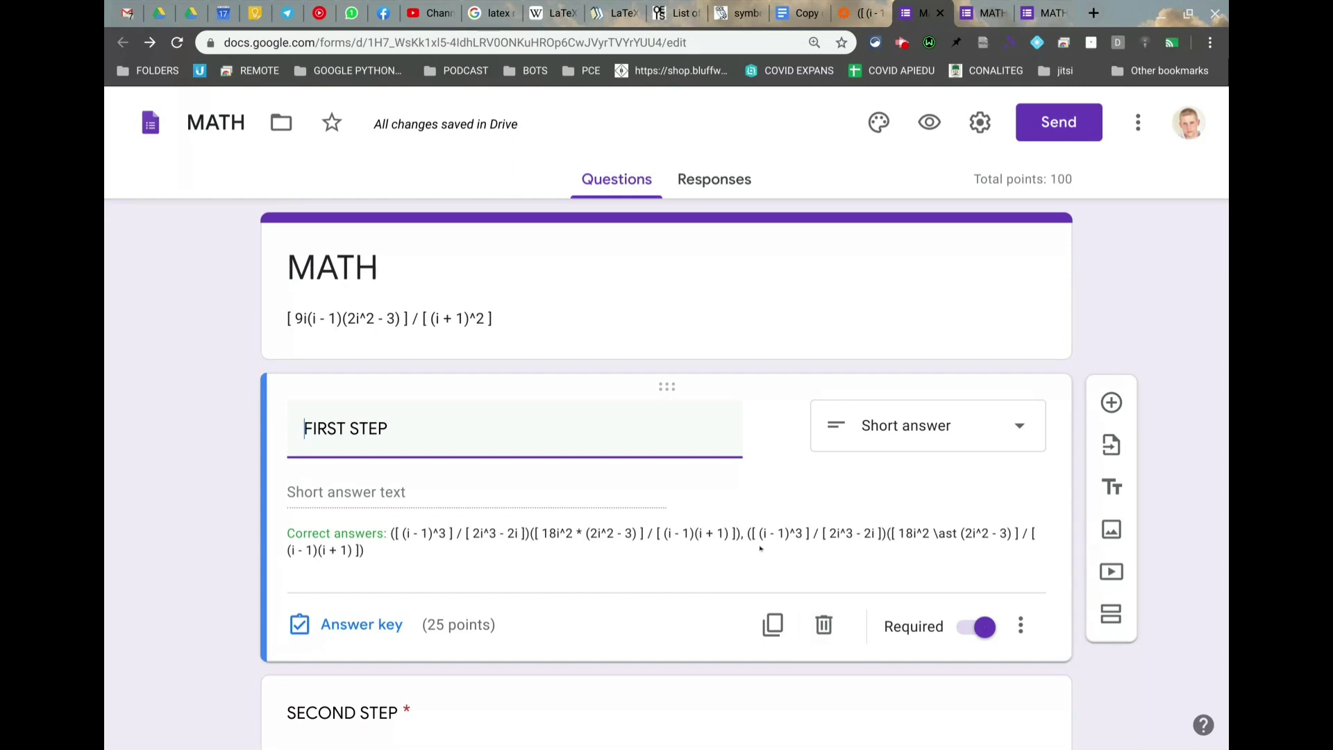
Add response validation to the FIRST STEP question with the rule Regular expression and the condition Matches
left_click(1020, 626)
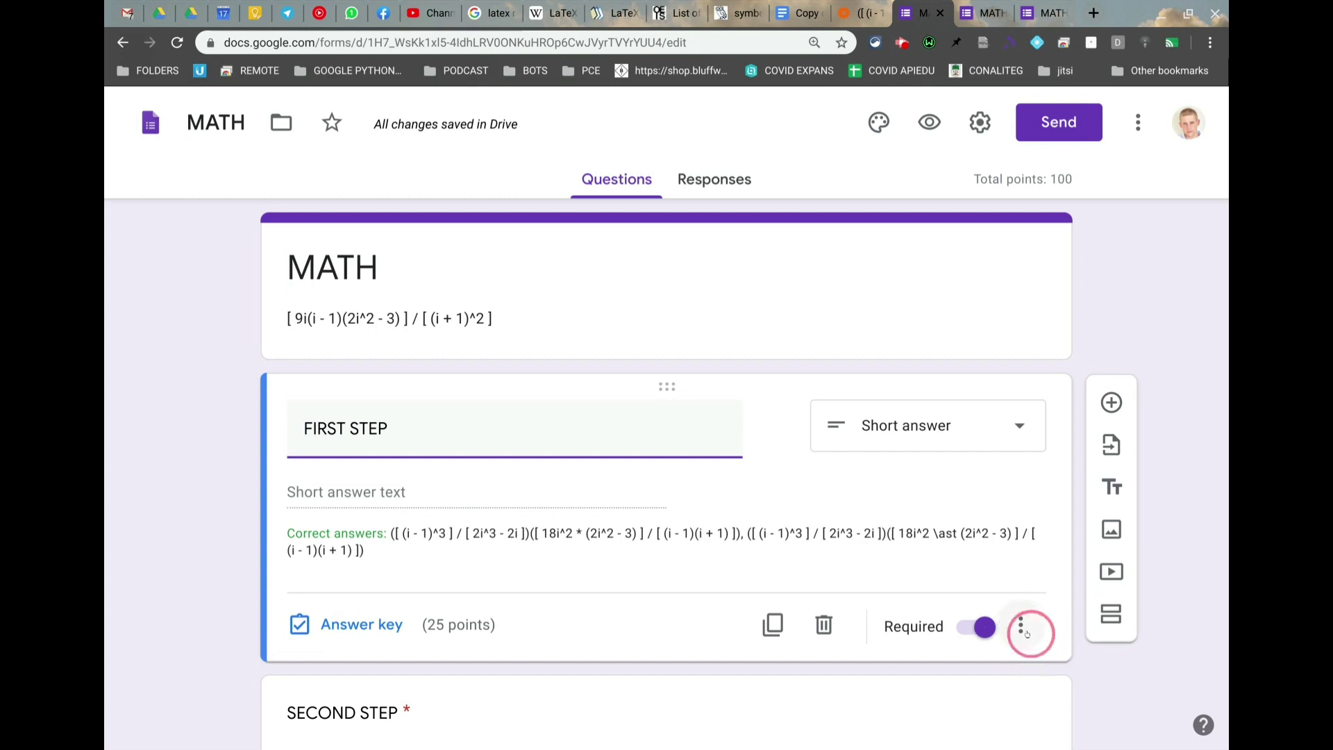
left_click(1027, 695)
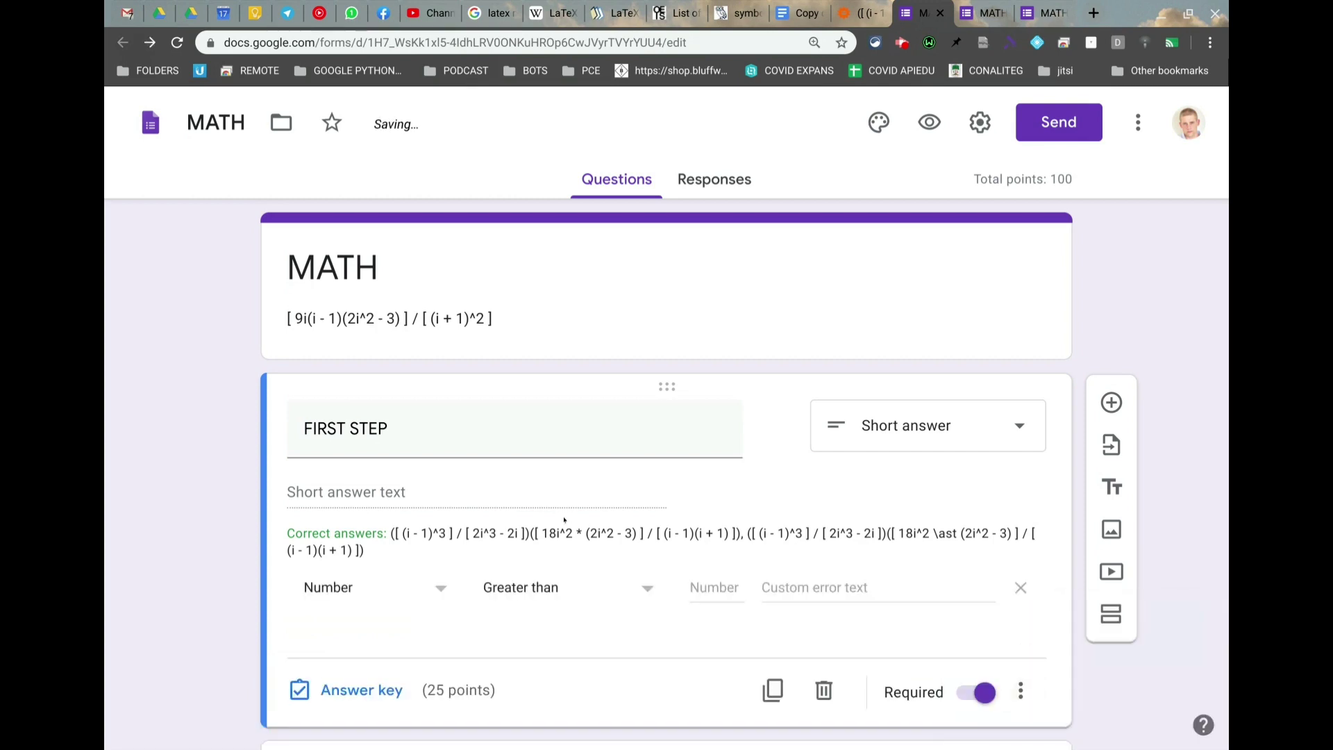
left_click(406, 590)
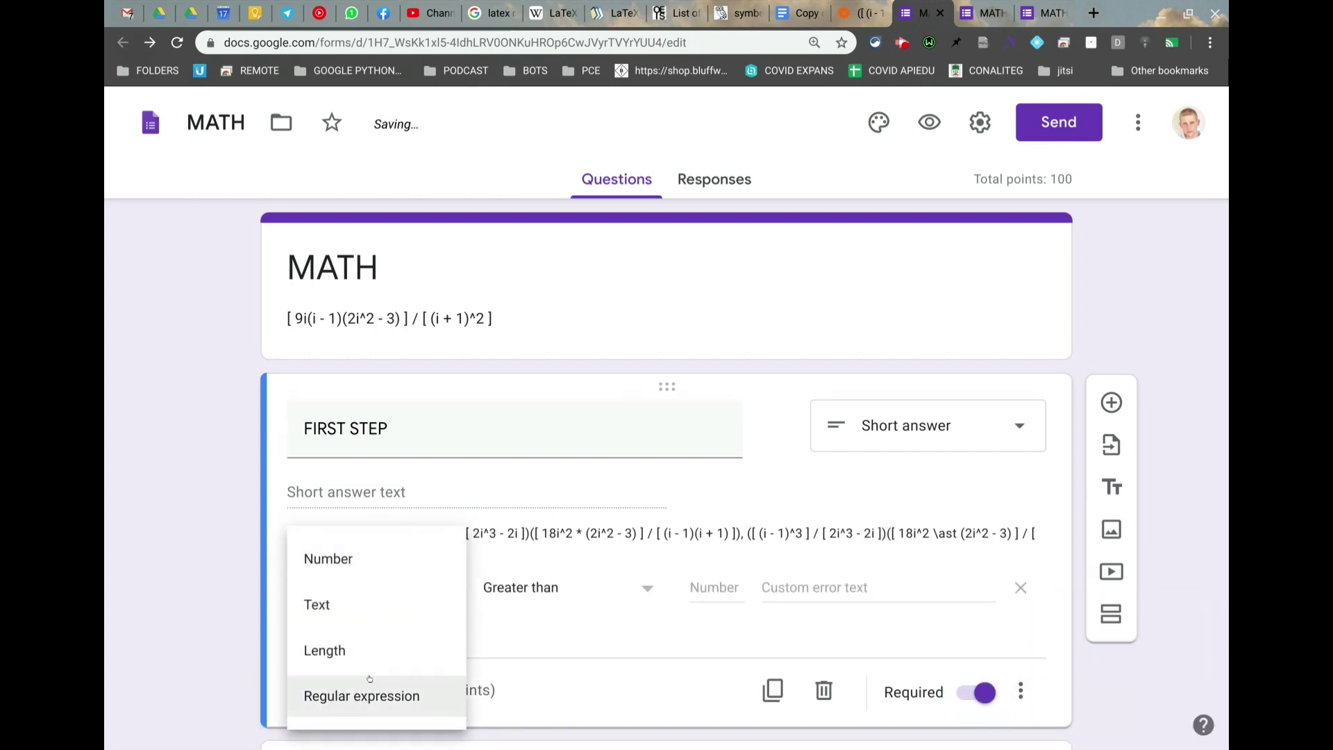
left_click(366, 694)
left_click(496, 591)
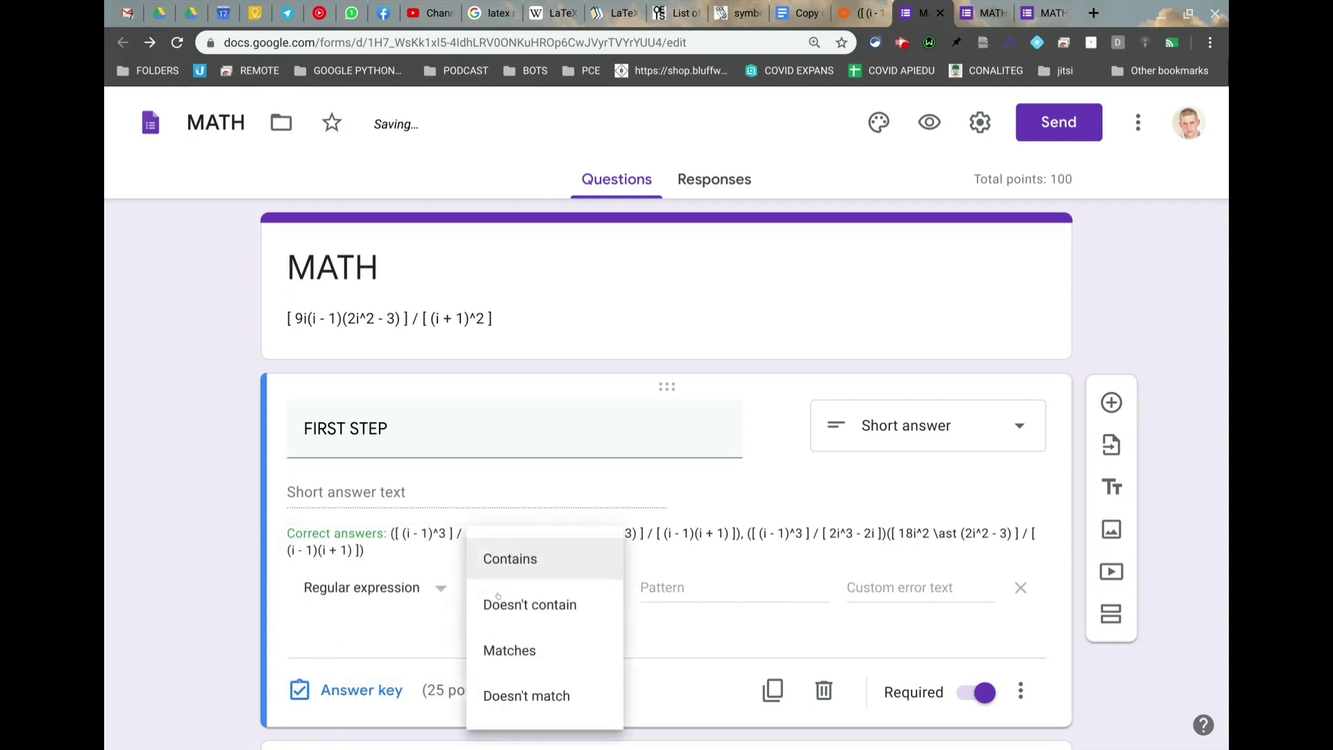
left_click(526, 651)
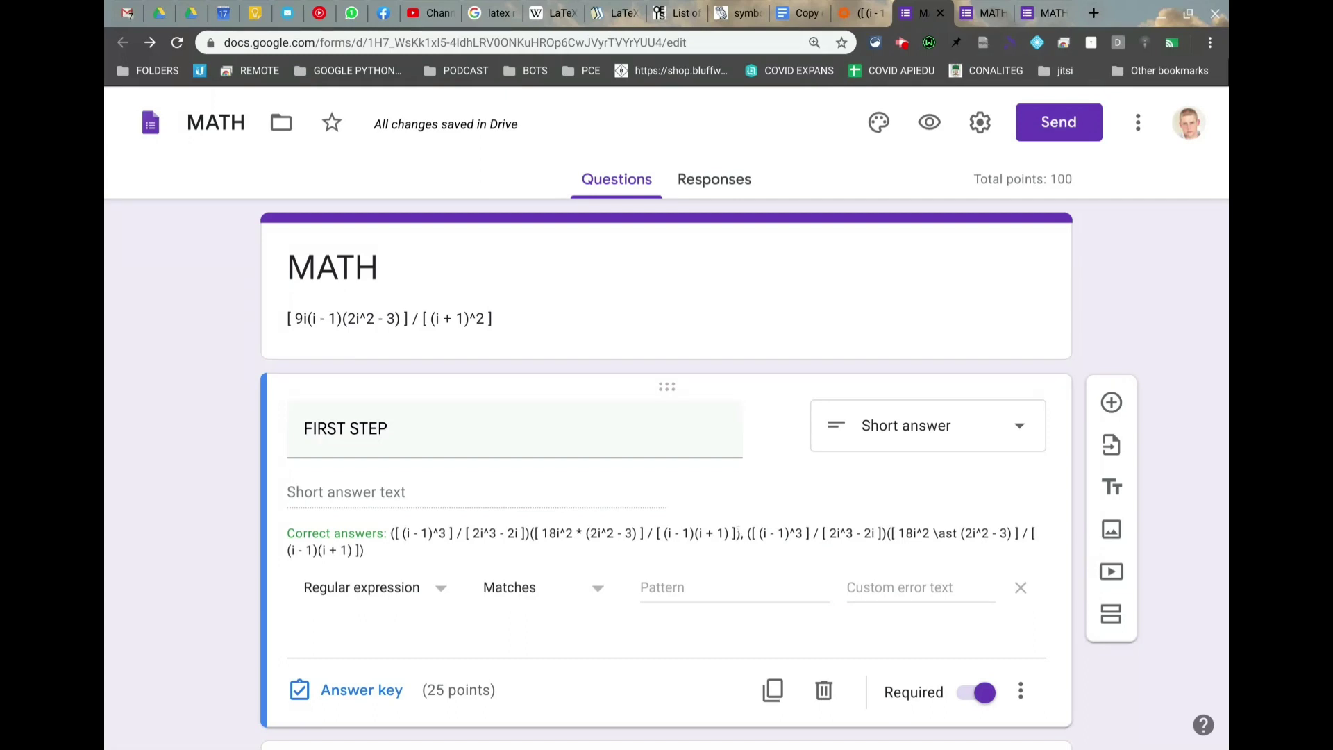
Copy the first correct answer of FIRST STEP into the validation pattern and set the custom error text to "try again"
left_click_drag(741, 534, 393, 533)
key("ctrl+c")
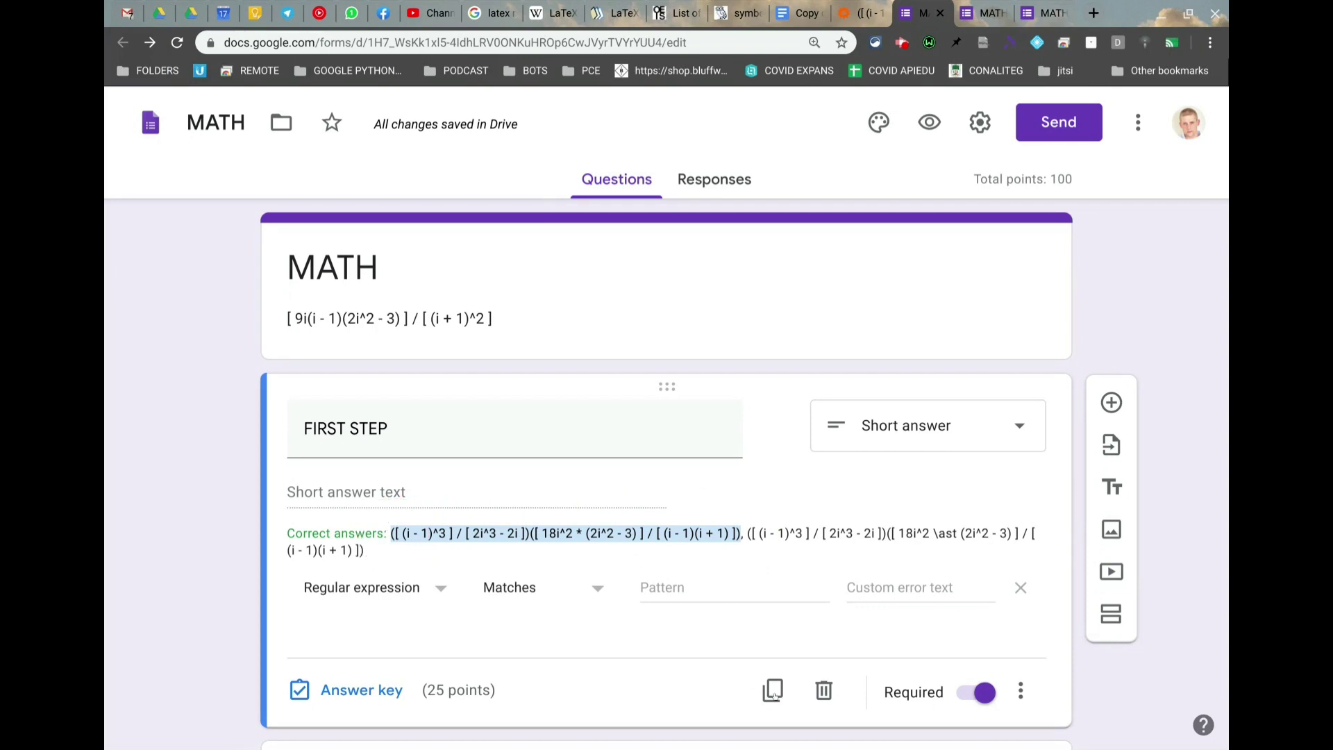
left_click(694, 589)
key("ctrl+v")
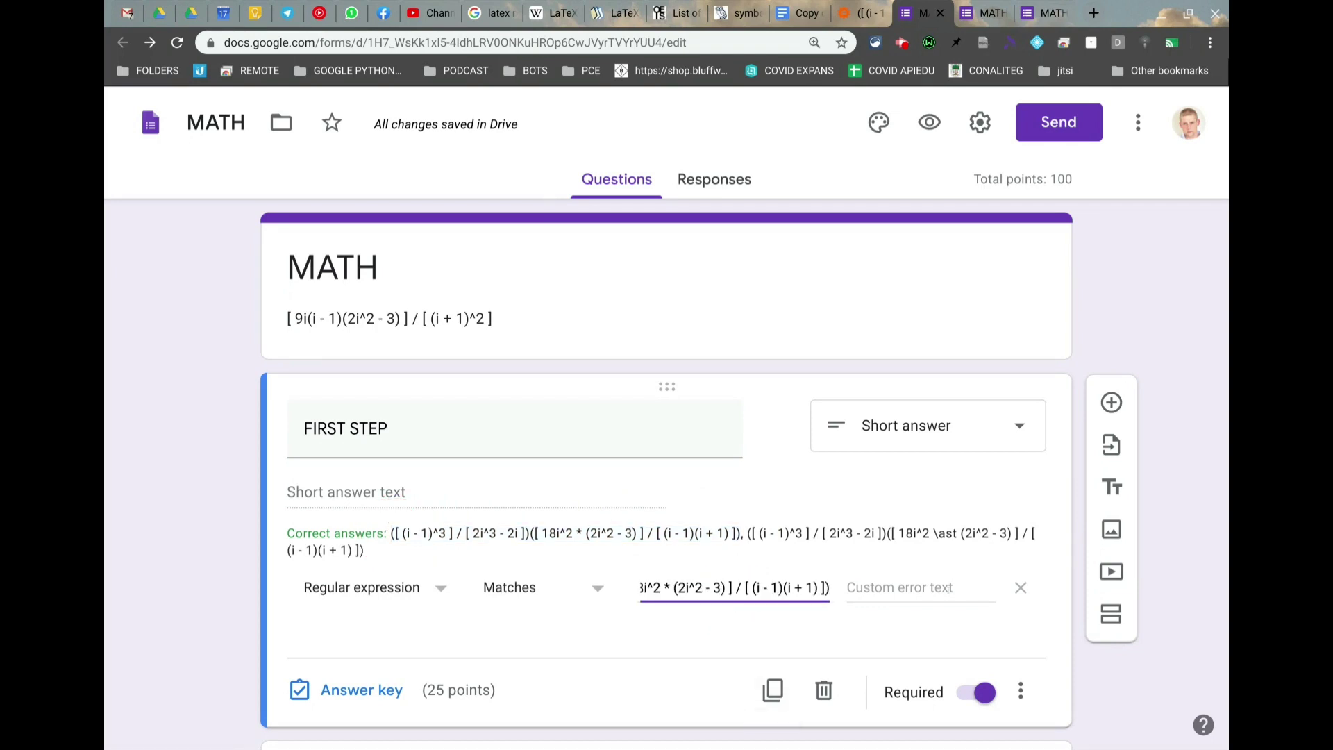
left_click(951, 588)
type("tr")
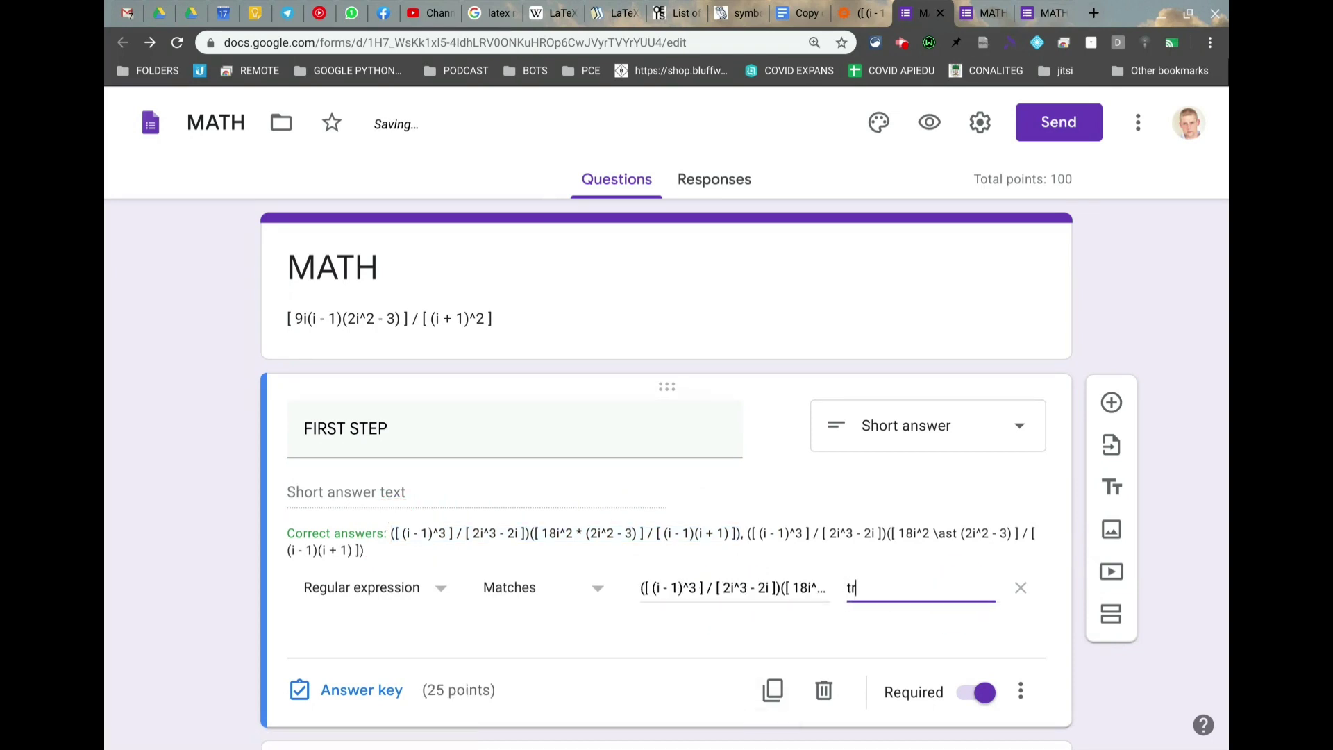
type("y again")
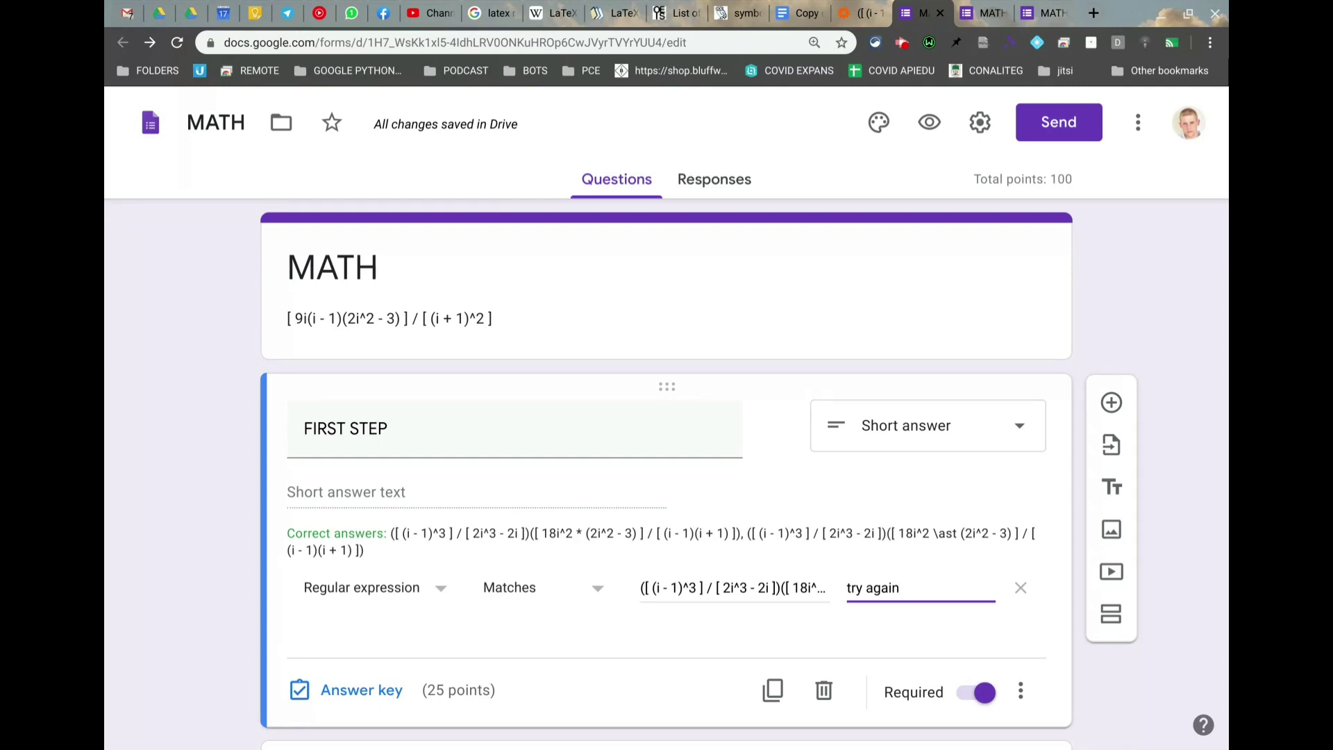
Switch to WolframAlpha and view the query ([ (i - 1)^3 ] / [ 2i^3 - 8i + 6i ])([ 36i^4 - 54i^2 ] / [ i^2 - 1 ])
key("ctrl+shift+Tab")
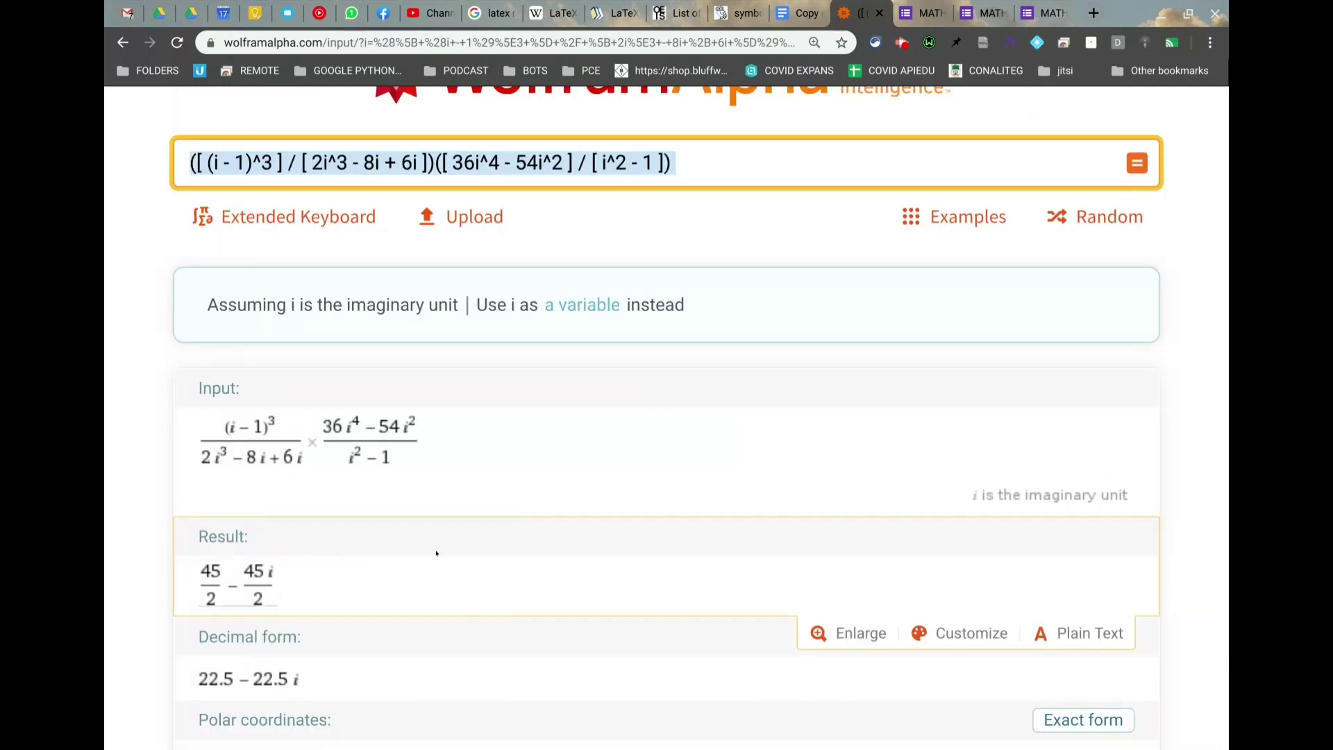
scroll(672, 455, "up", 4)
scroll(672, 456, "up", 1)
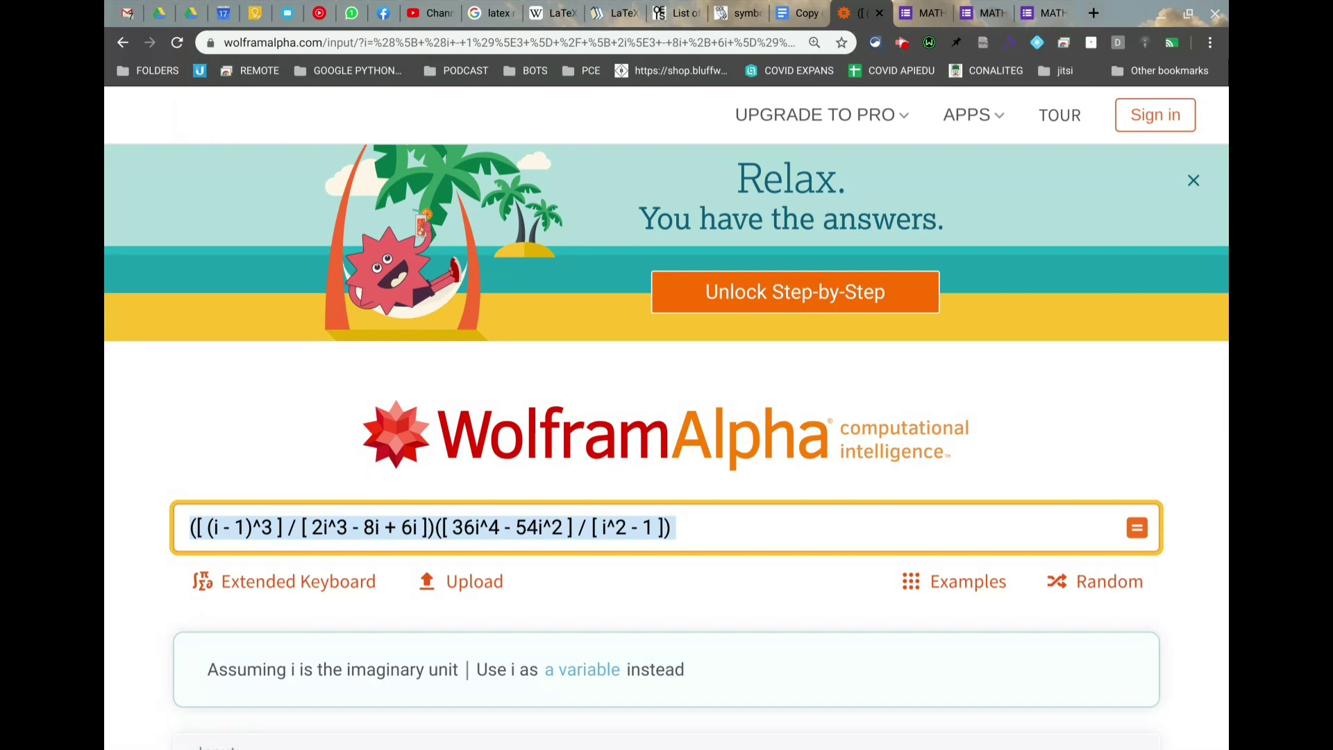
Return to the MATH quiz in Google Forms and review the FIRST STEP validation rule and the remaining step questions
key("ctrl+Tab")
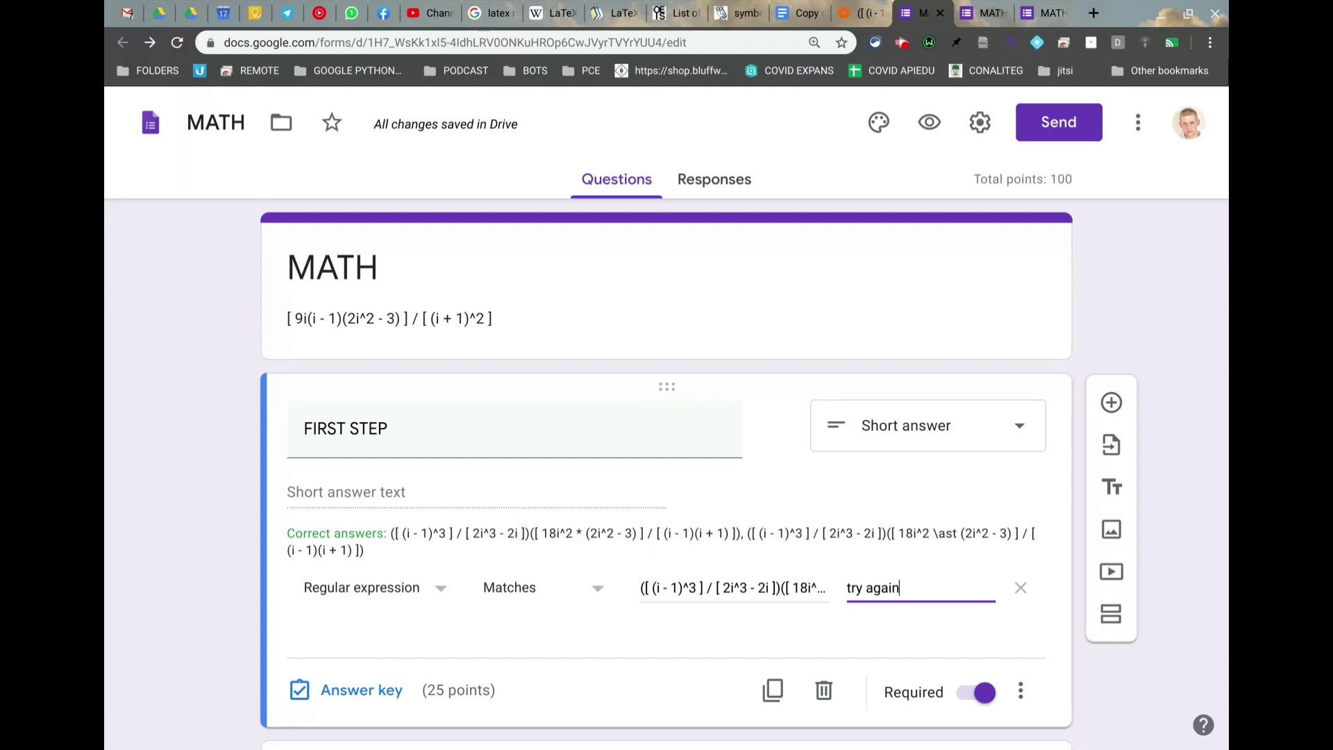
scroll(689, 495, "down", 7)
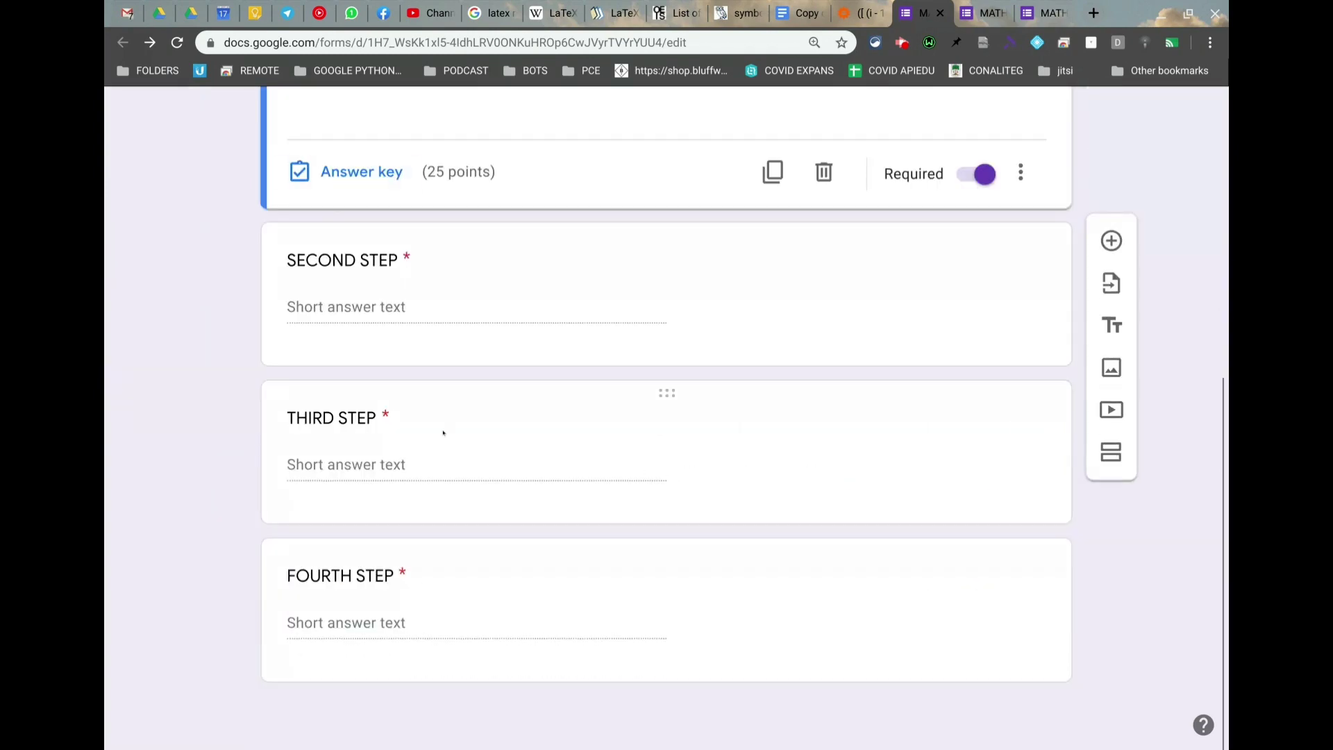
scroll(443, 432, "up", 5)
scroll(443, 432, "down", 5)
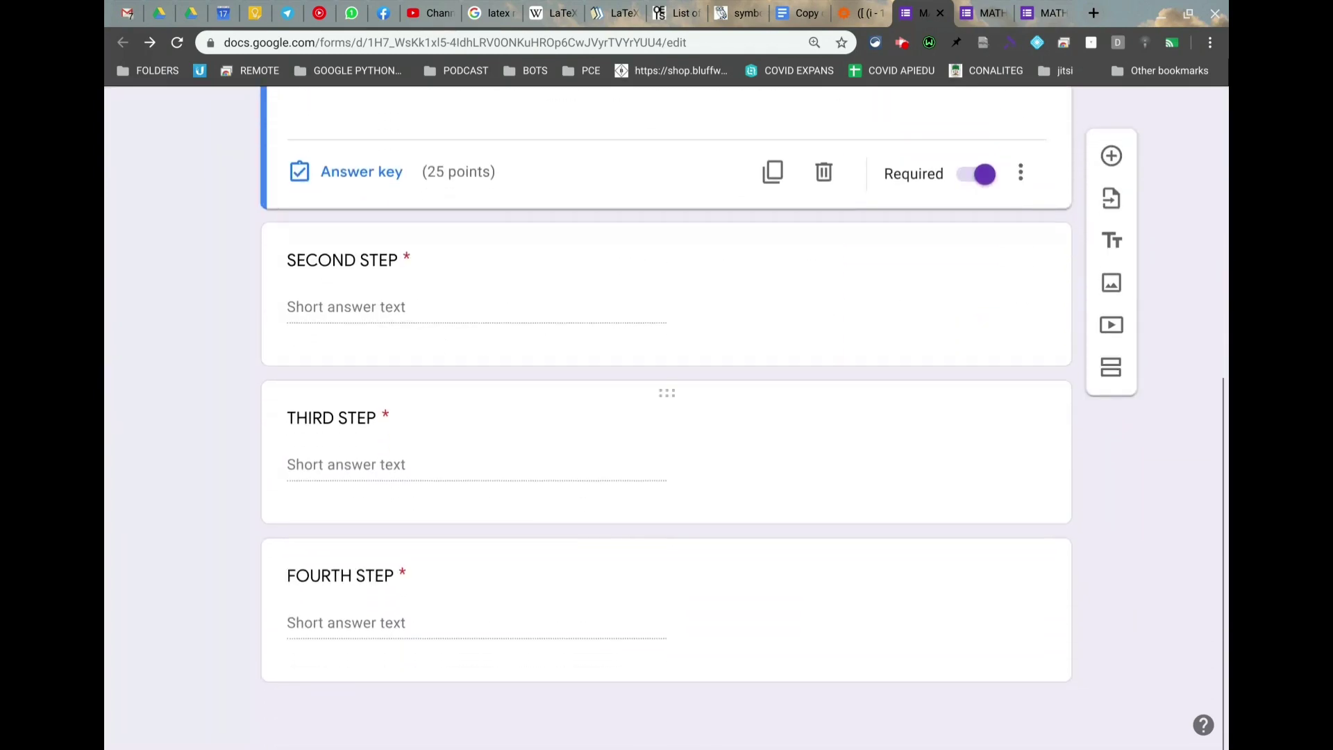
scroll(664, 417, "up", 6)
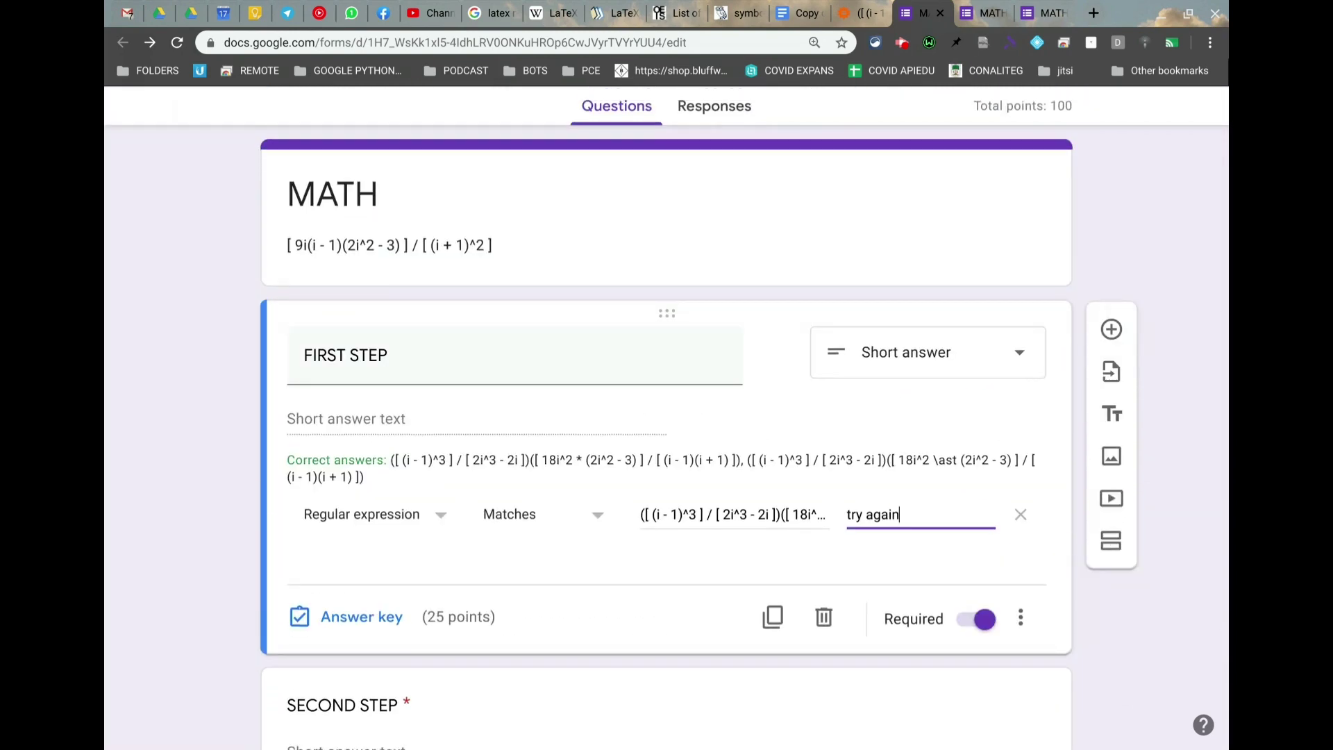
scroll(664, 417, "down", 2)
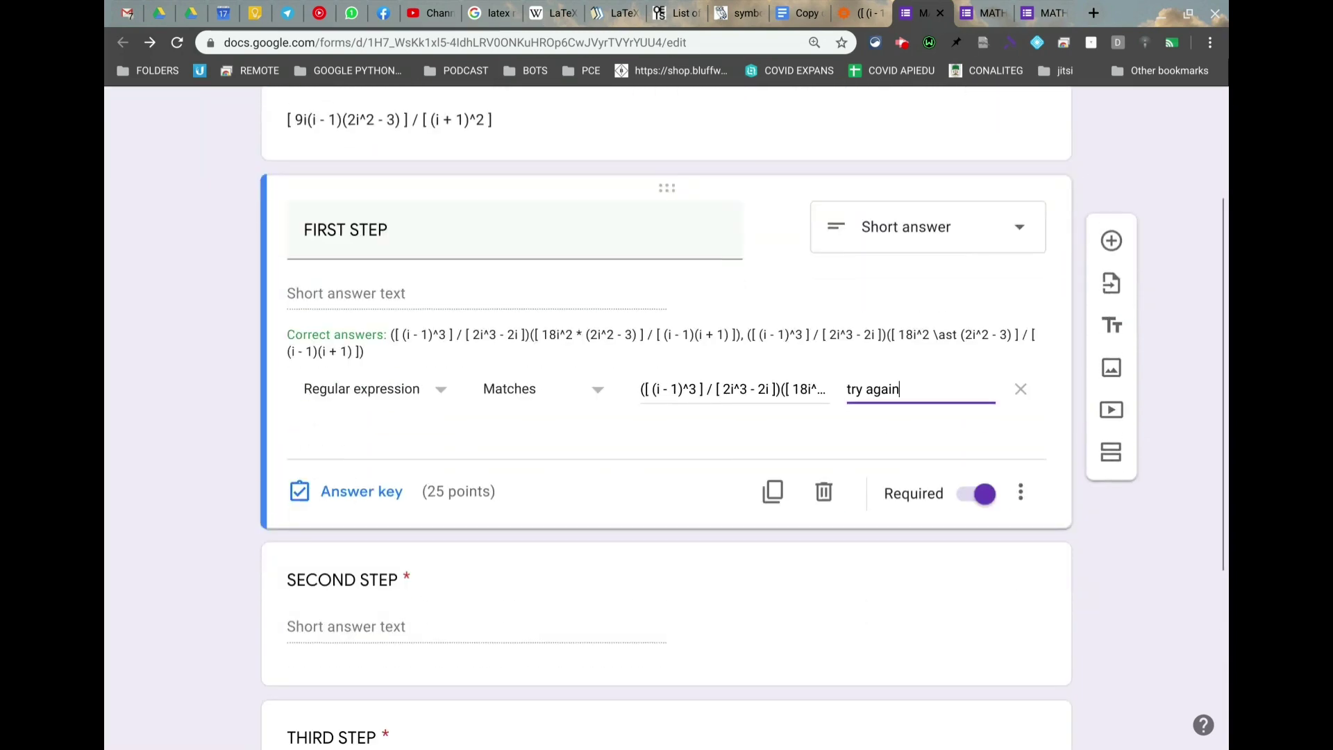